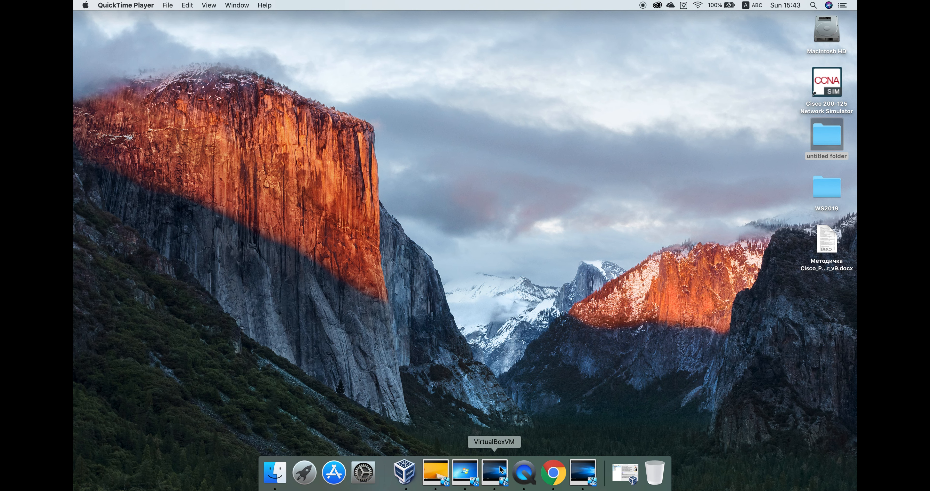
# Step: Switch to the Windows Server virtual machine and open Server Manager
pyautogui.click(500, 466)
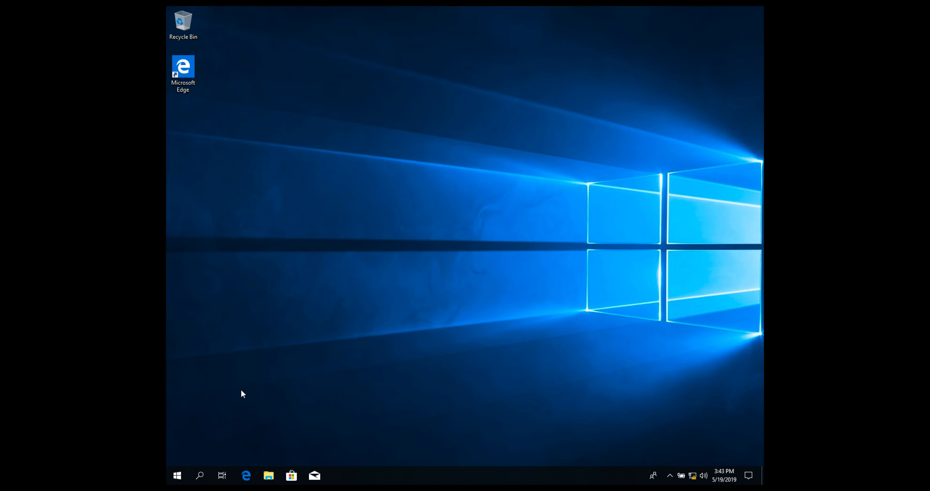
pyautogui.click(170, 483)
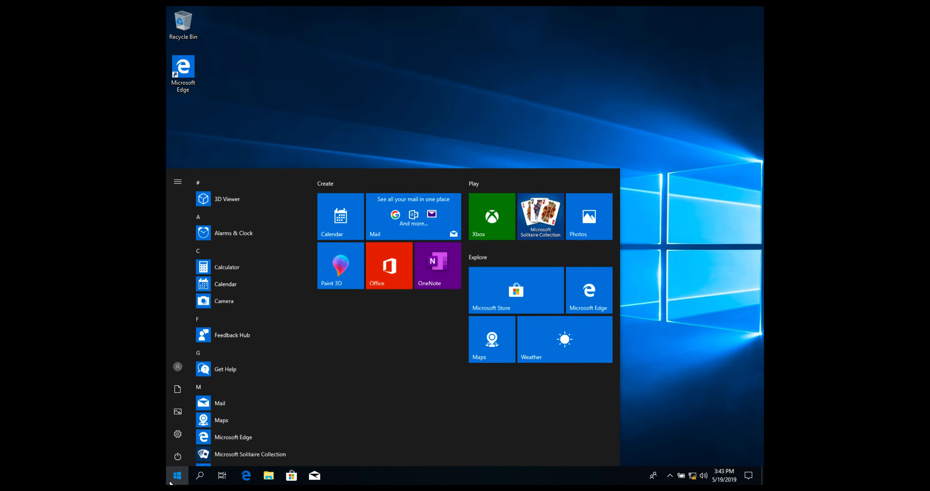
pyautogui.hotkey('ctrl', 'Right')
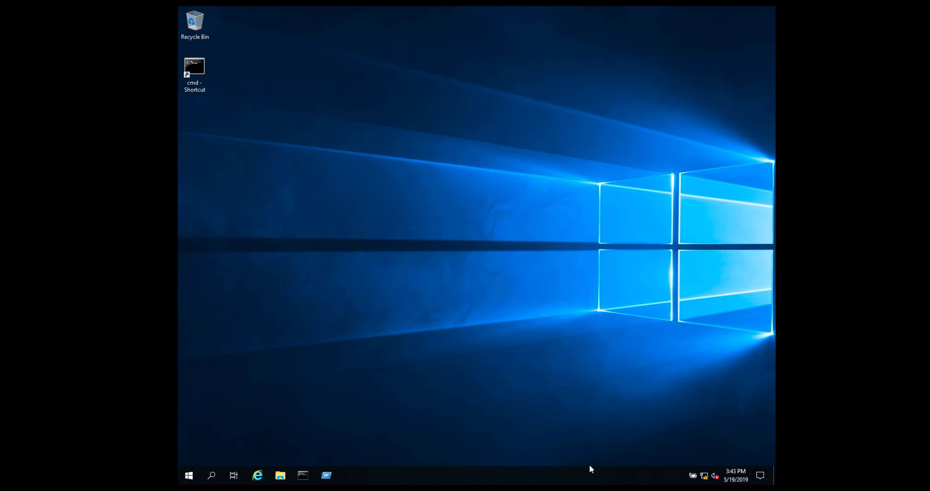
pyautogui.click(184, 477)
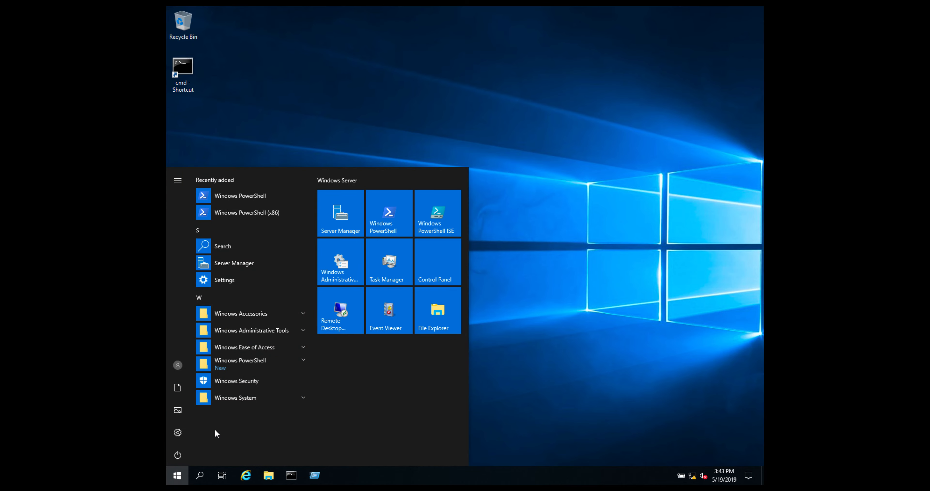
pyautogui.click(349, 222)
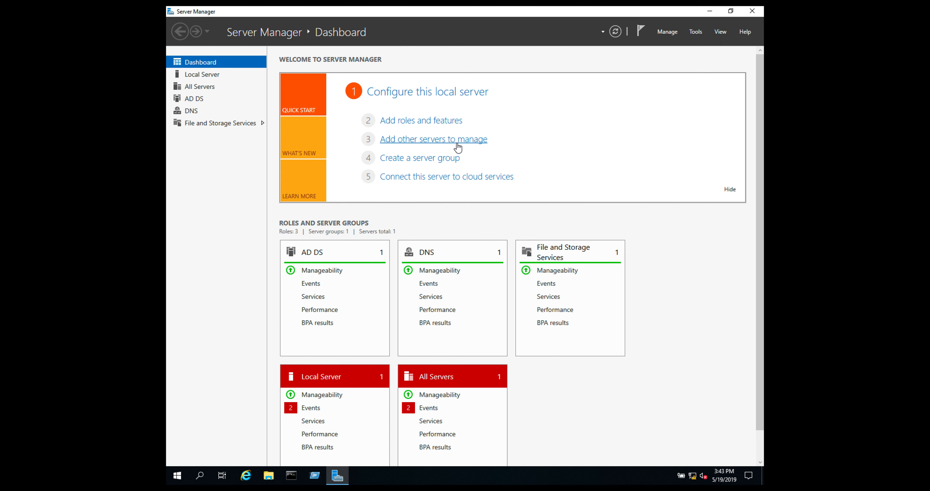
# Step: Open Active Directory Users and Computers from Server Manager
pyautogui.click(662, 33)
pyautogui.click(693, 32)
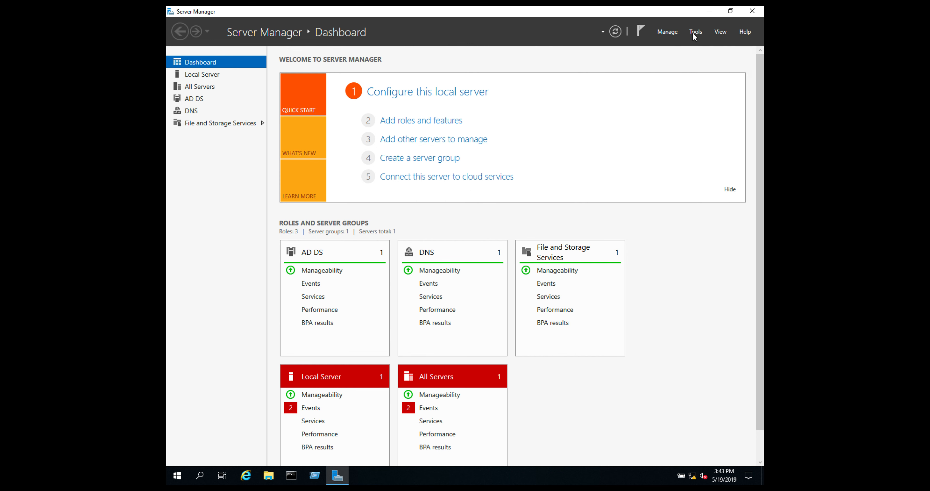
pyautogui.click(692, 32)
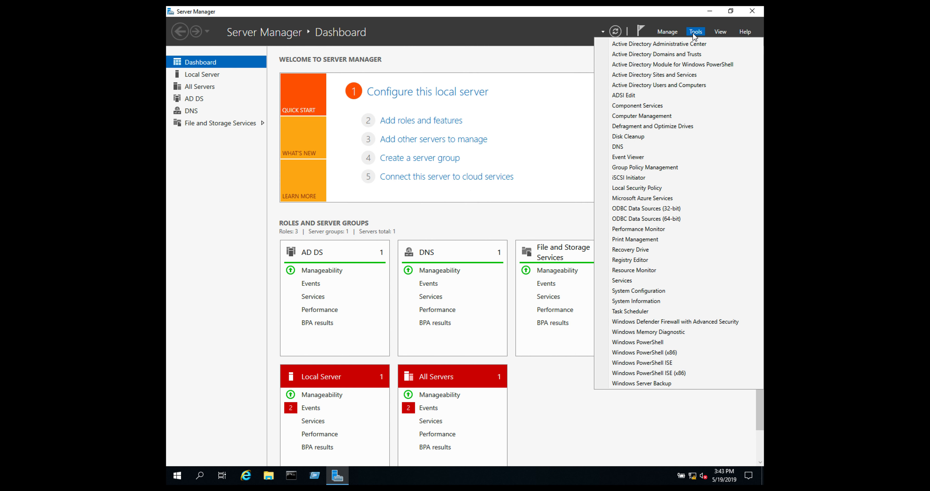
pyautogui.click(678, 85)
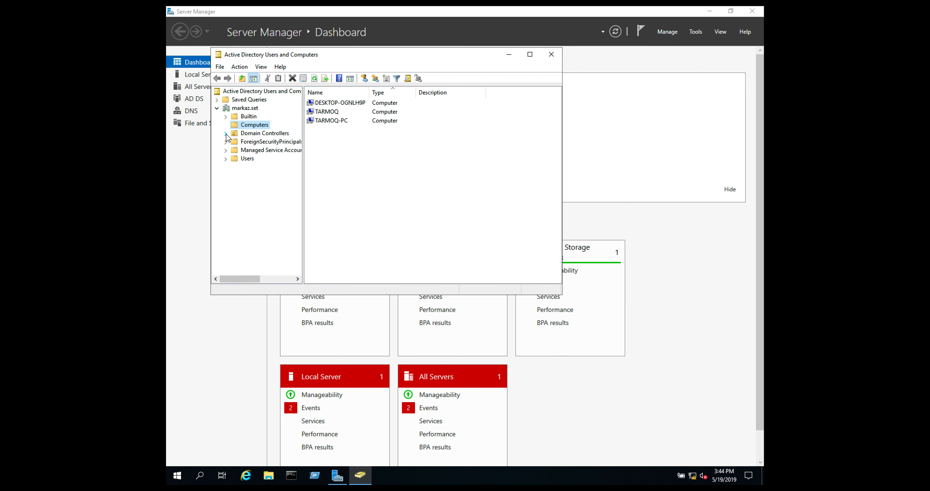
# Step: Create a global security group named Bakalavr directly under the markaz.set domain
pyautogui.click(249, 133)
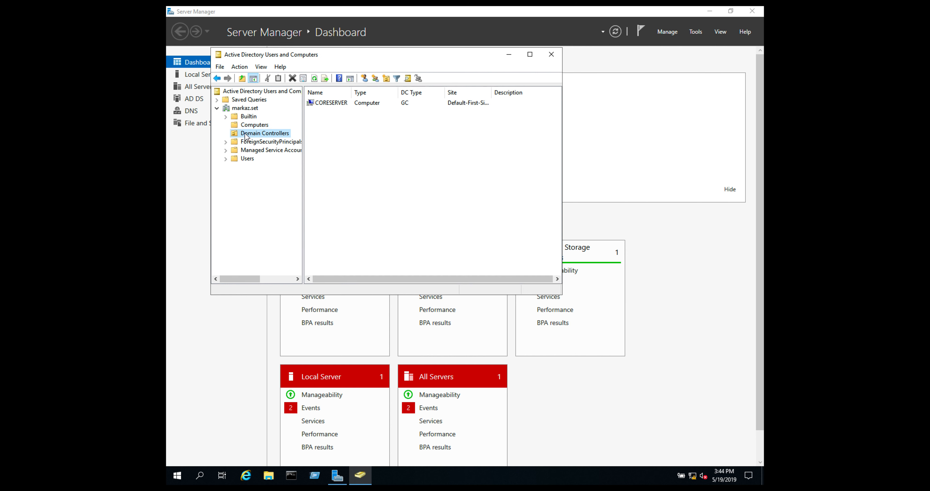
pyautogui.click(246, 110)
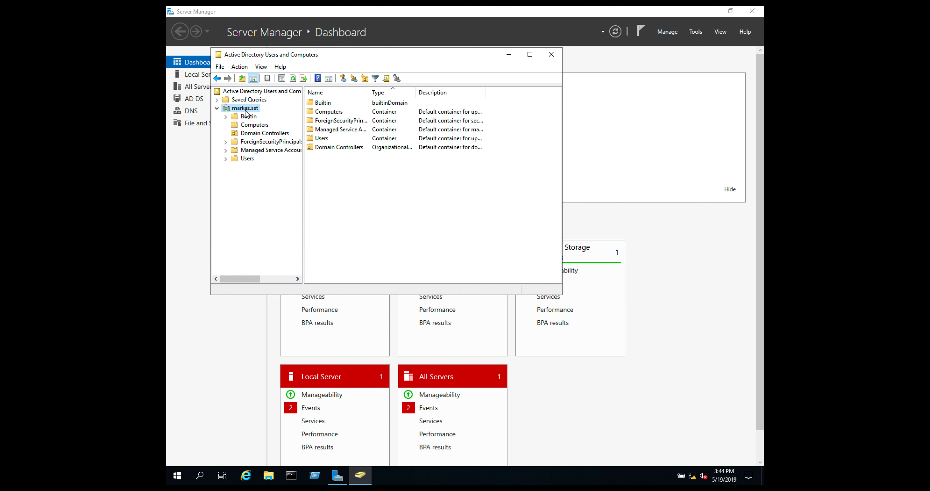
pyautogui.click(226, 160)
pyautogui.click(237, 161)
pyautogui.click(249, 111)
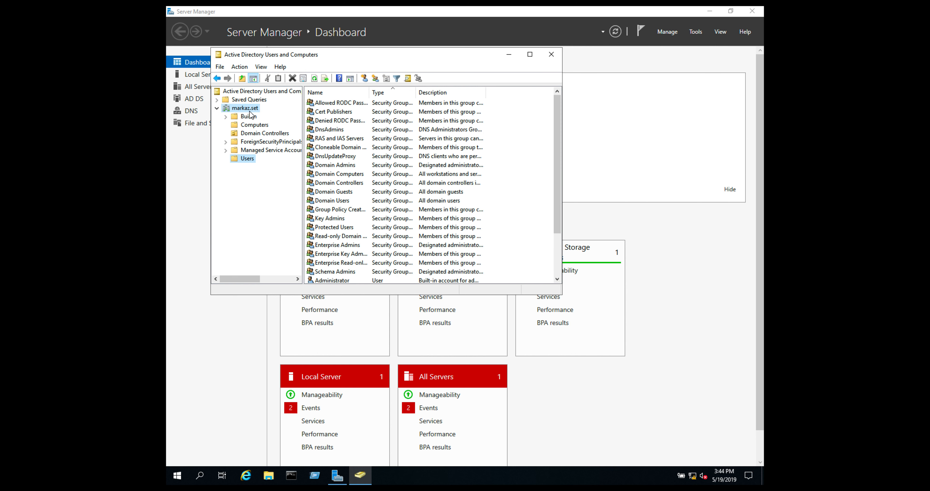
pyautogui.rightClick(250, 111)
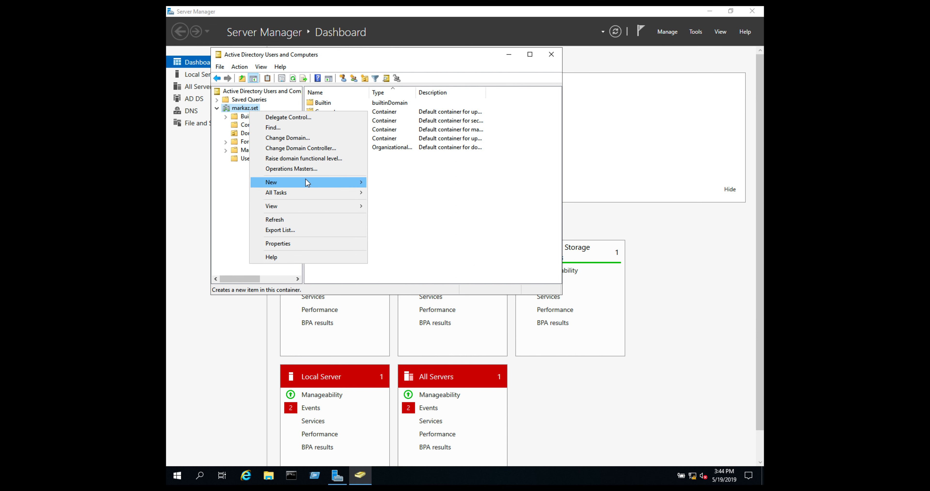
pyautogui.moveTo(307, 181)
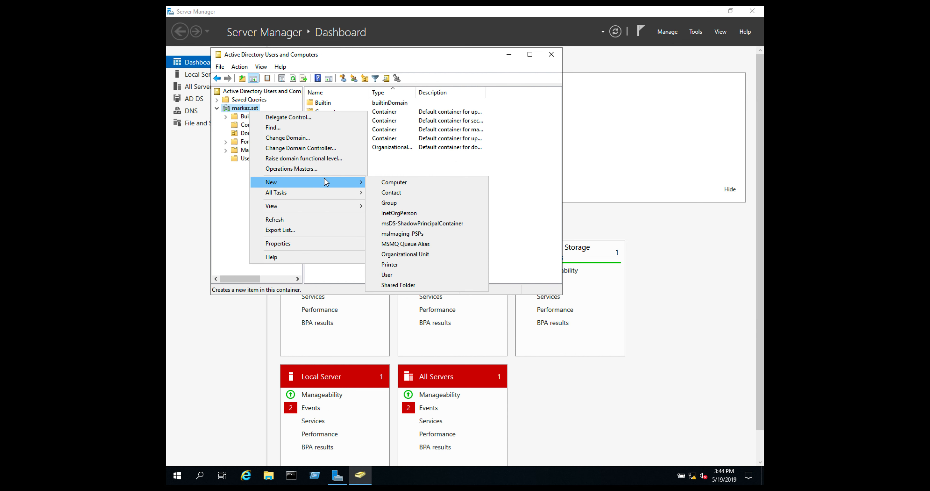
pyautogui.click(388, 201)
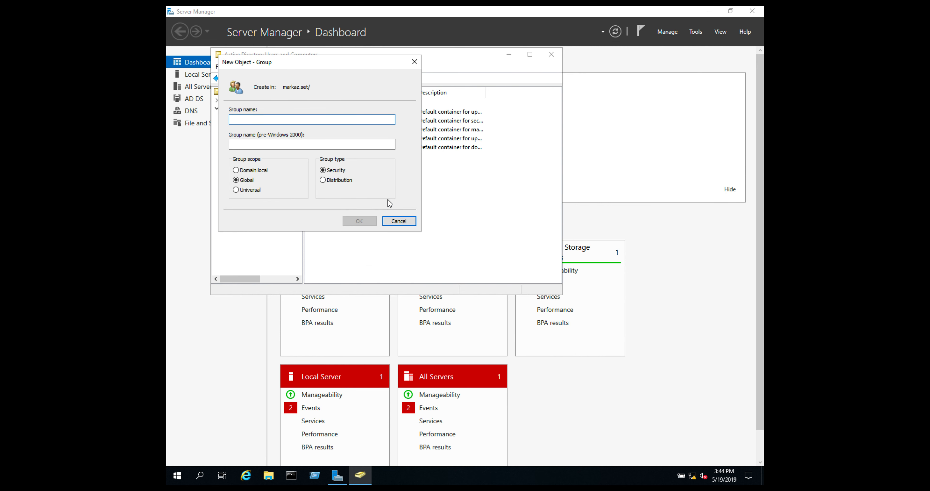
pyautogui.write('Bakalavr')
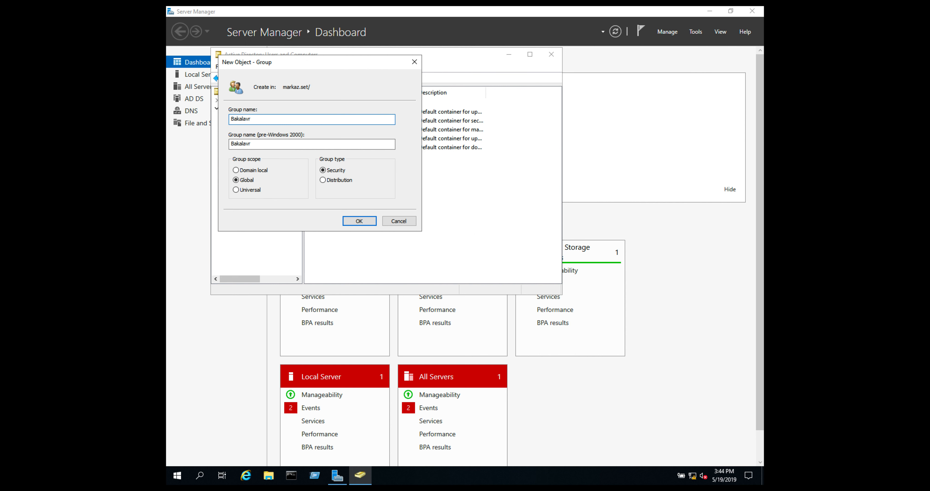
pyautogui.click(364, 222)
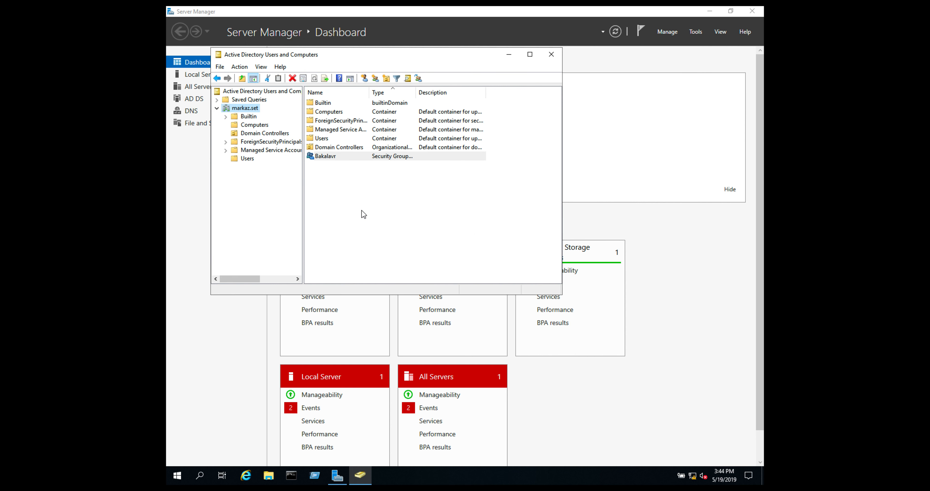
pyautogui.click(318, 157)
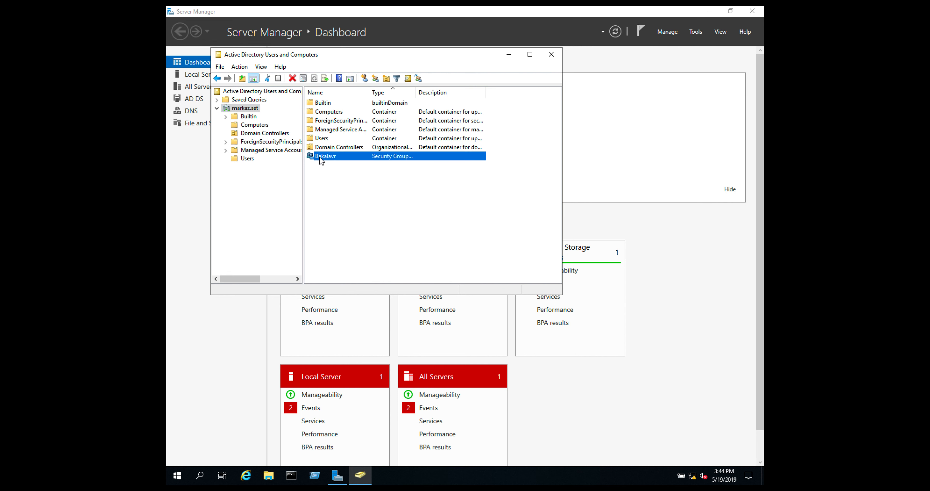
# Step: Create a second global security group named Magistr under the markaz.set domain
pyautogui.rightClick(251, 109)
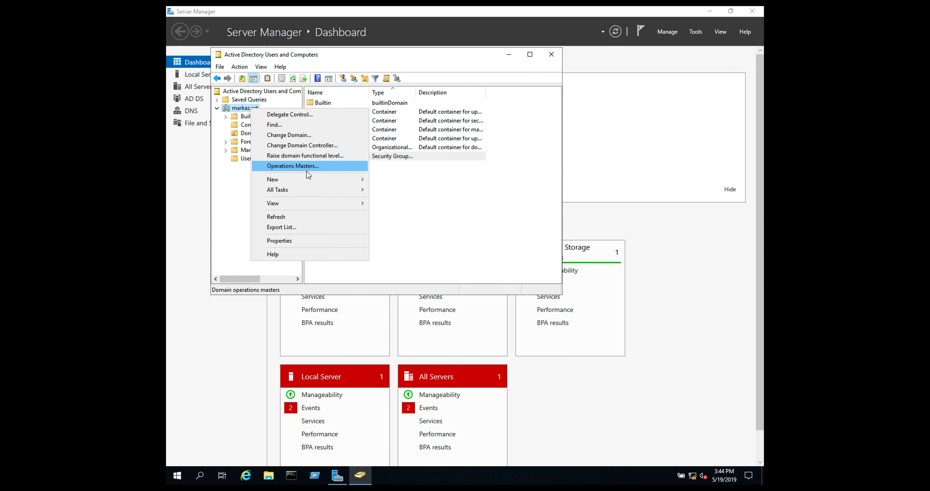
pyautogui.moveTo(325, 178)
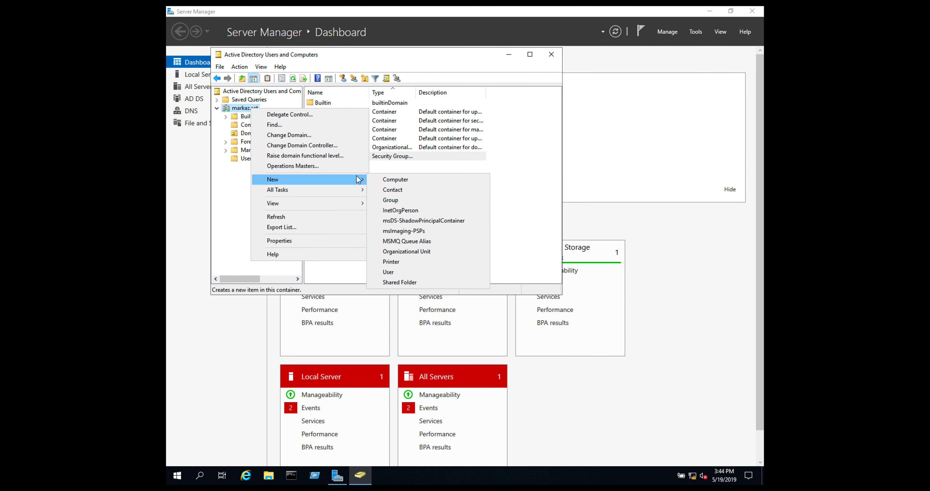
pyautogui.click(390, 200)
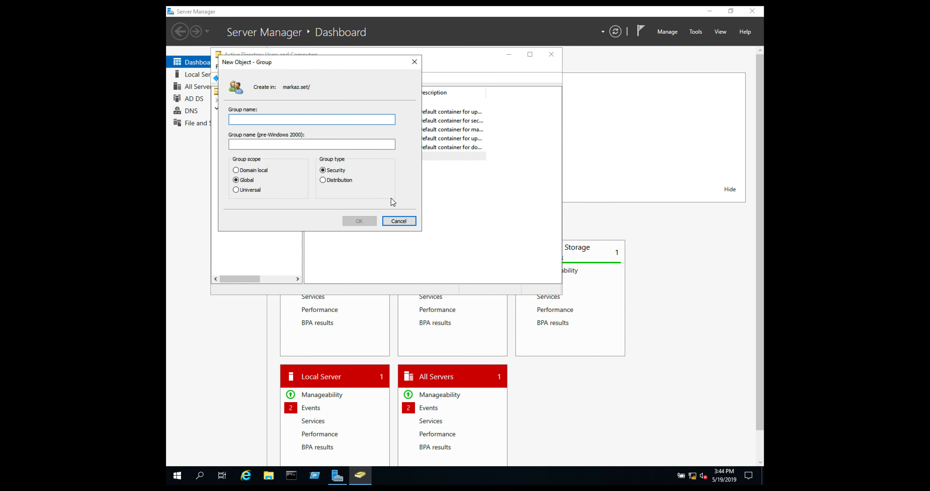
pyautogui.write('Magistr')
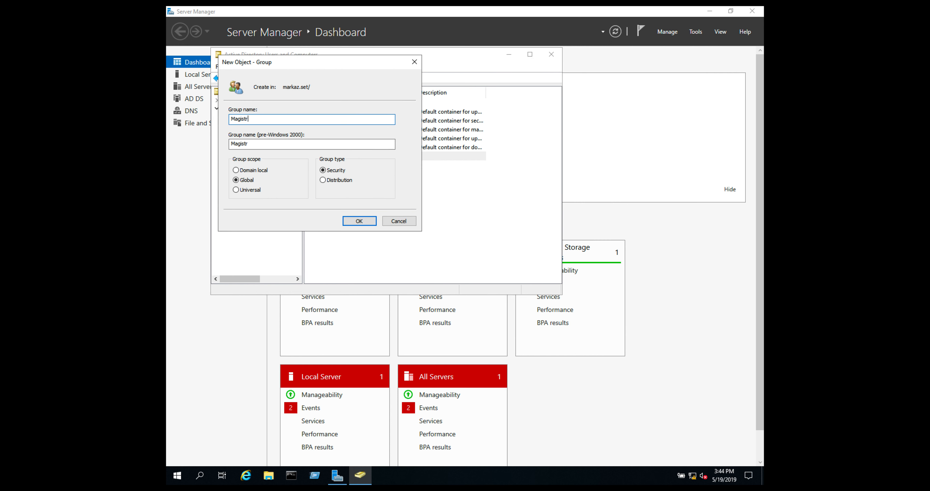
pyautogui.click(360, 221)
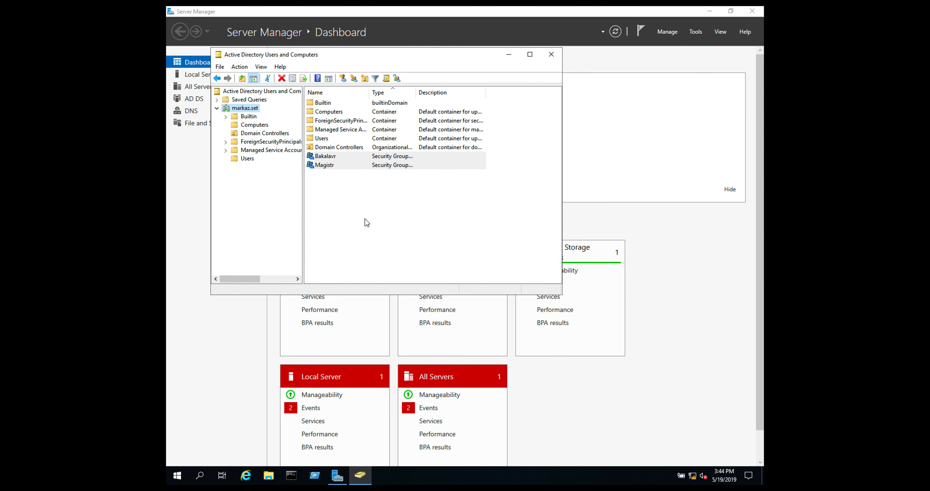
pyautogui.click(338, 166)
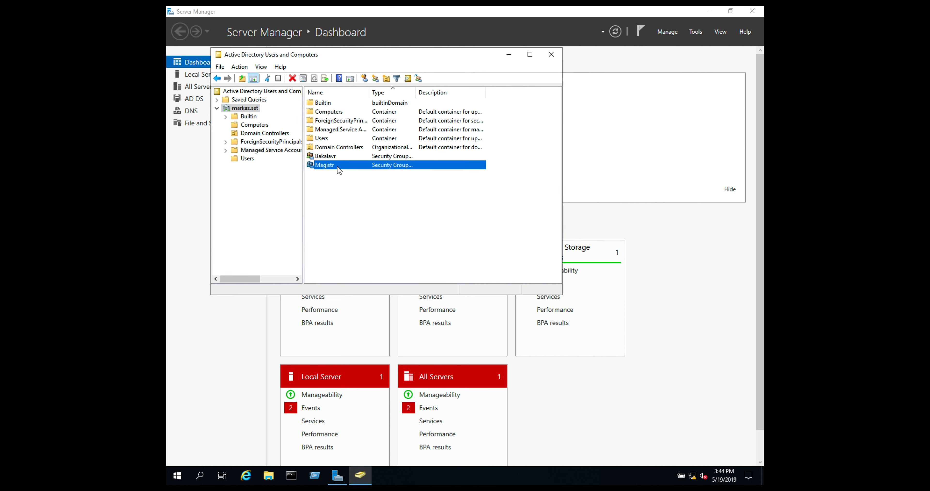
# Step: Find the Bakalavr DIF and Bakalavr KIF accounts in the directory and add both as members of the Bakalavr group
pyautogui.doubleClick(337, 159)
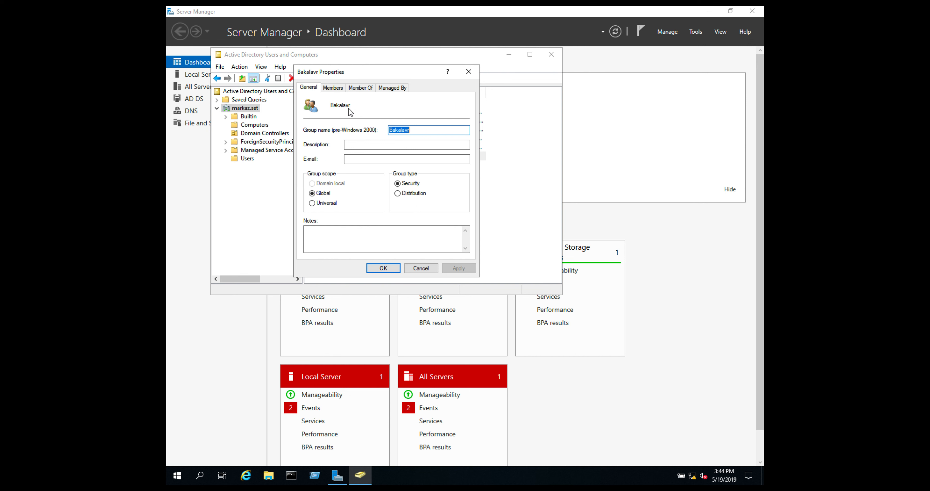
pyautogui.click(342, 92)
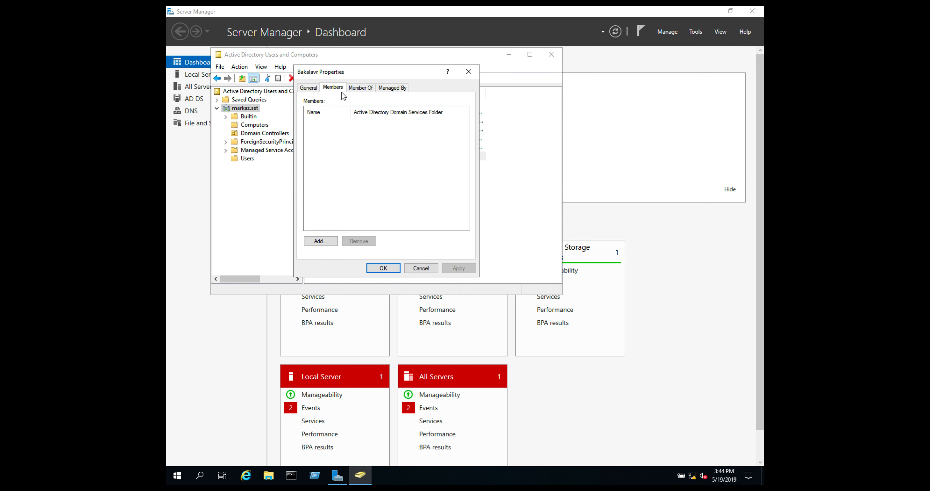
pyautogui.click(333, 240)
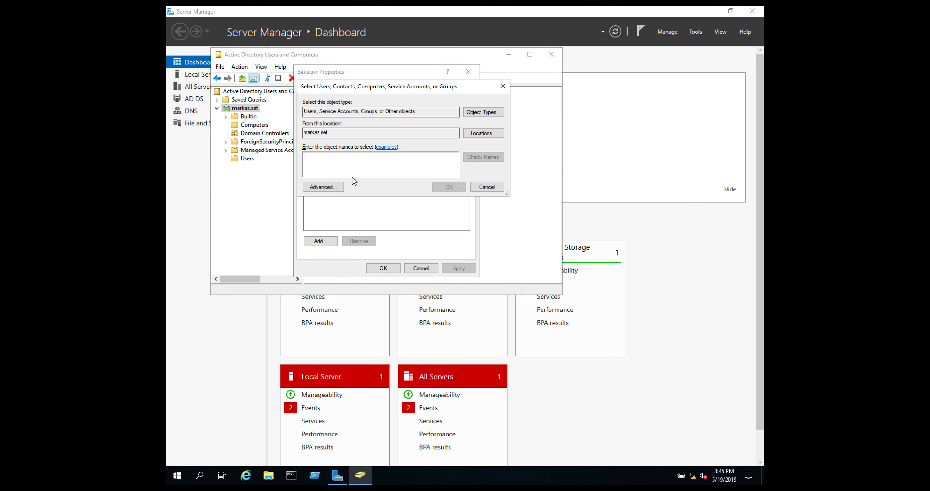
pyautogui.click(323, 186)
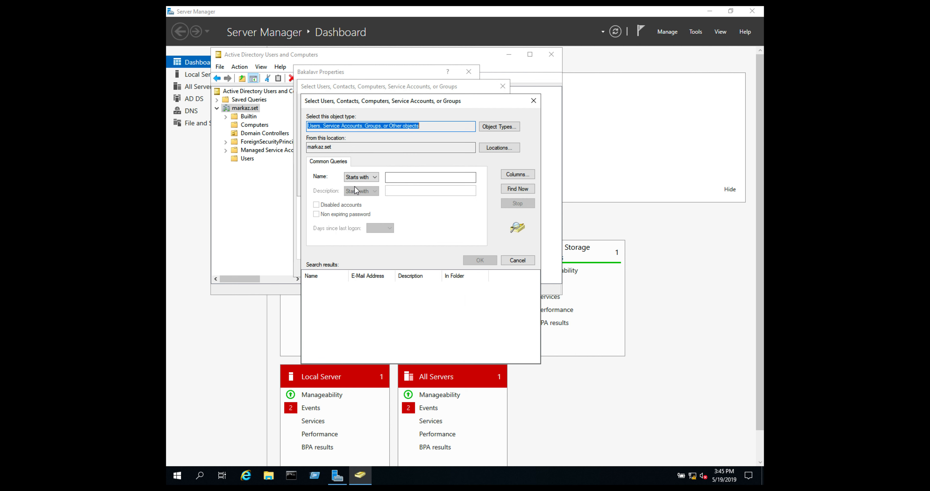
pyautogui.click(510, 190)
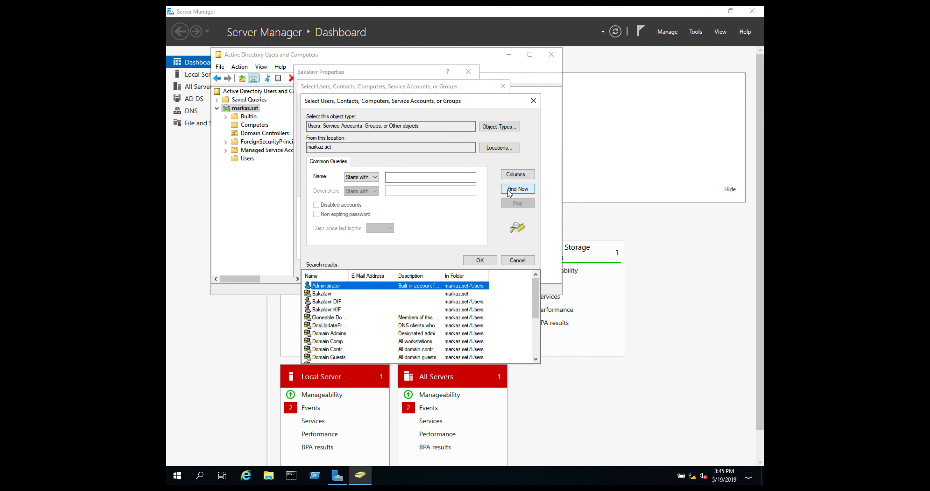
pyautogui.click(342, 302)
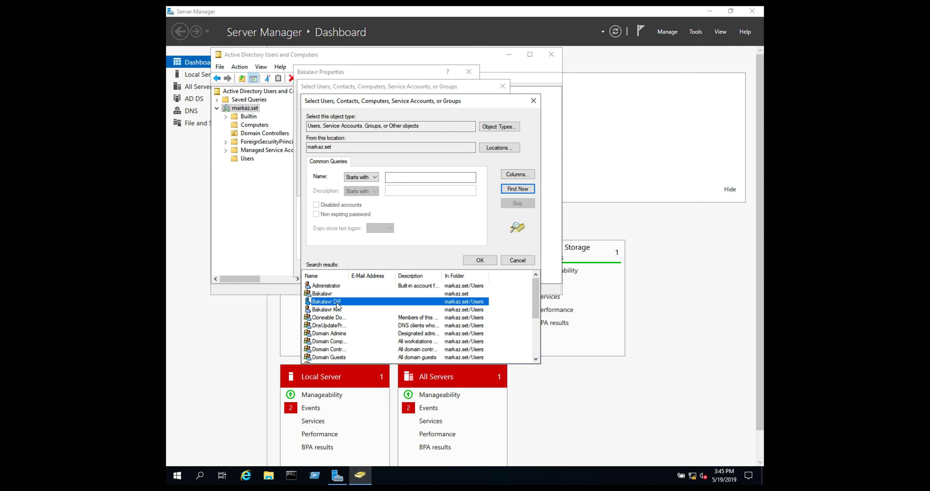
pyautogui.keyDown('ctrl'); pyautogui.click(338, 309); pyautogui.keyUp('ctrl')
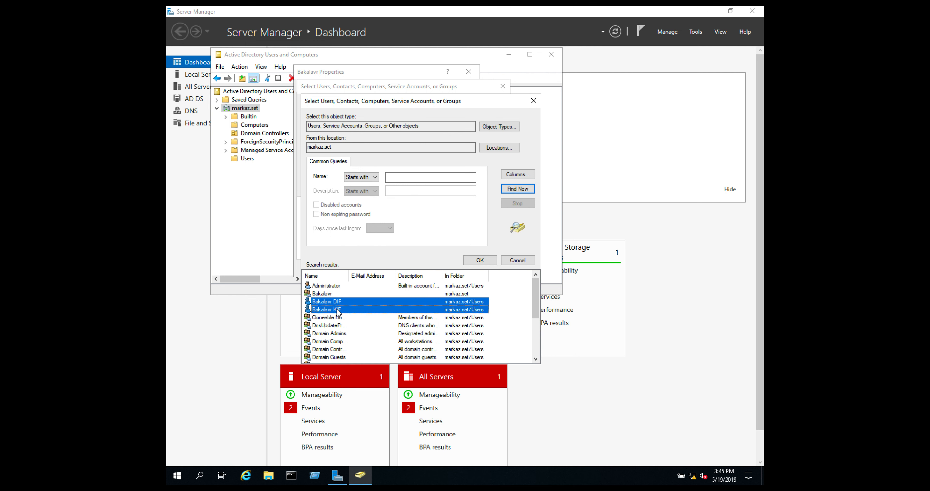
pyautogui.click(480, 263)
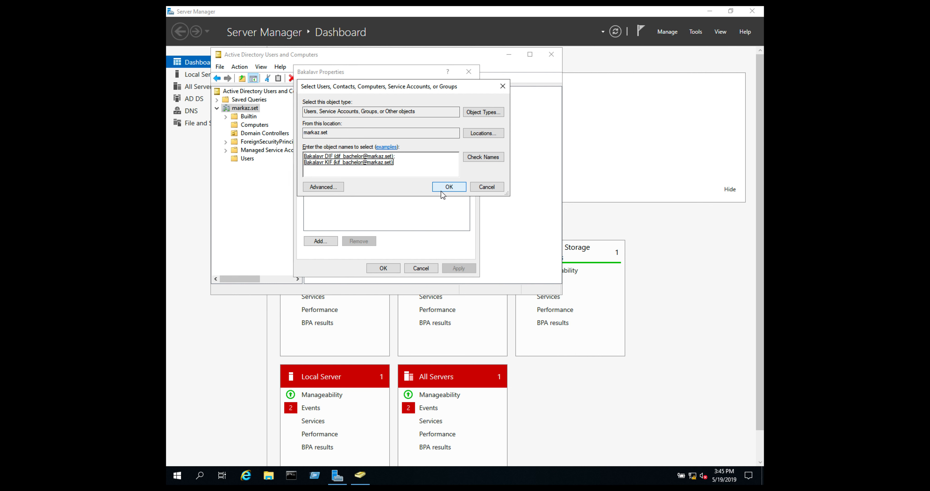
pyautogui.click(445, 191)
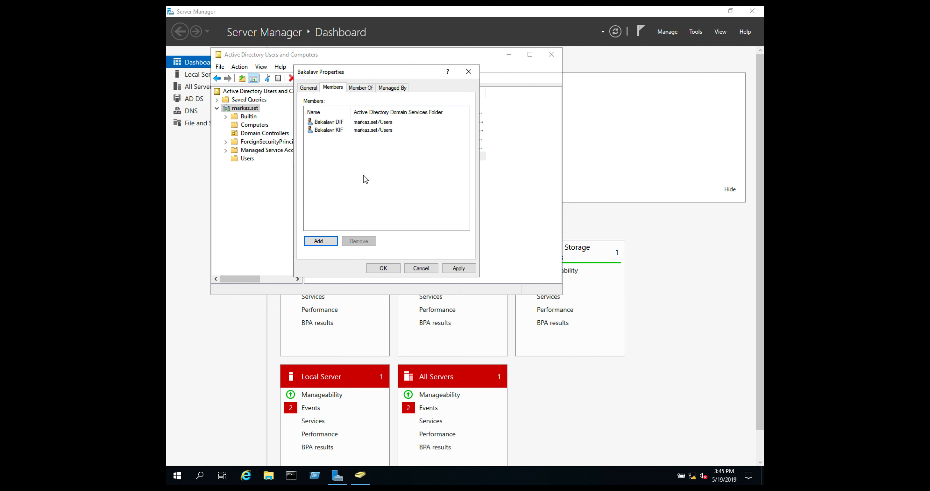
pyautogui.click(455, 268)
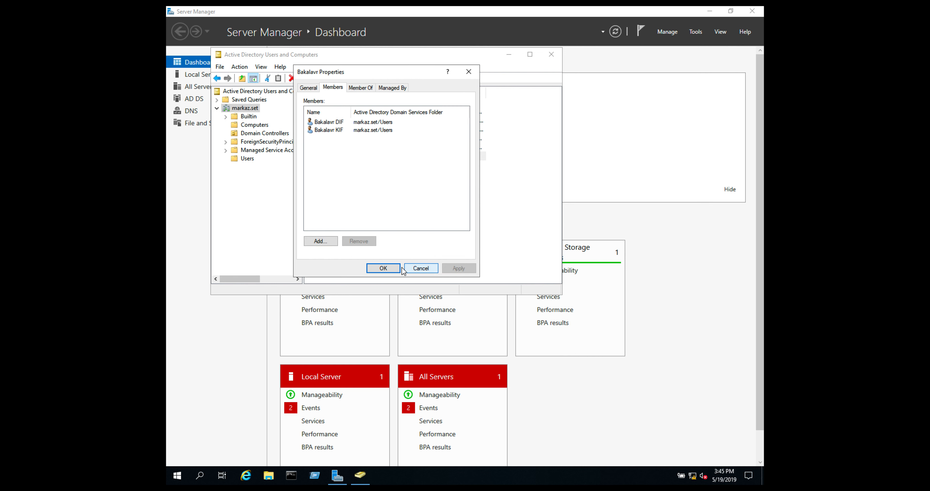
pyautogui.click(394, 268)
# Step: Find the Magistr AX and Magistr KIF accounts in the directory and add both as members of the Magistr group
pyautogui.doubleClick(333, 166)
pyautogui.click(338, 88)
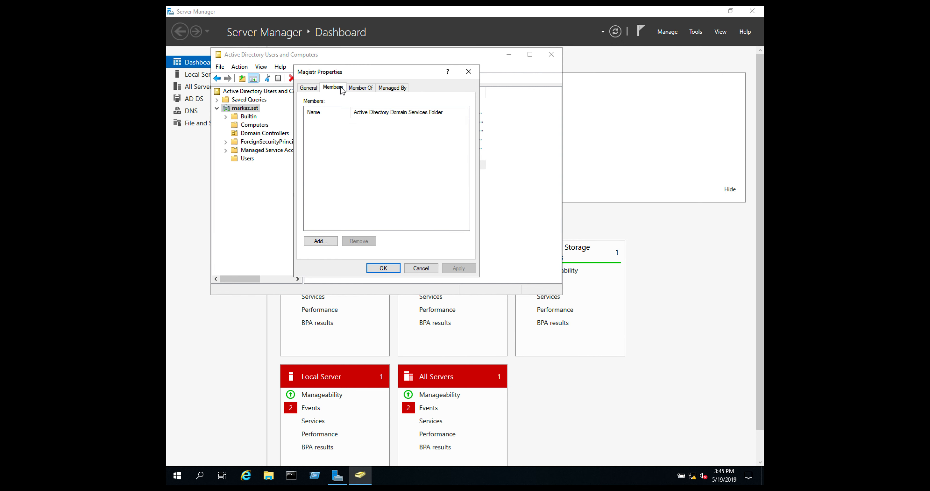
pyautogui.click(320, 241)
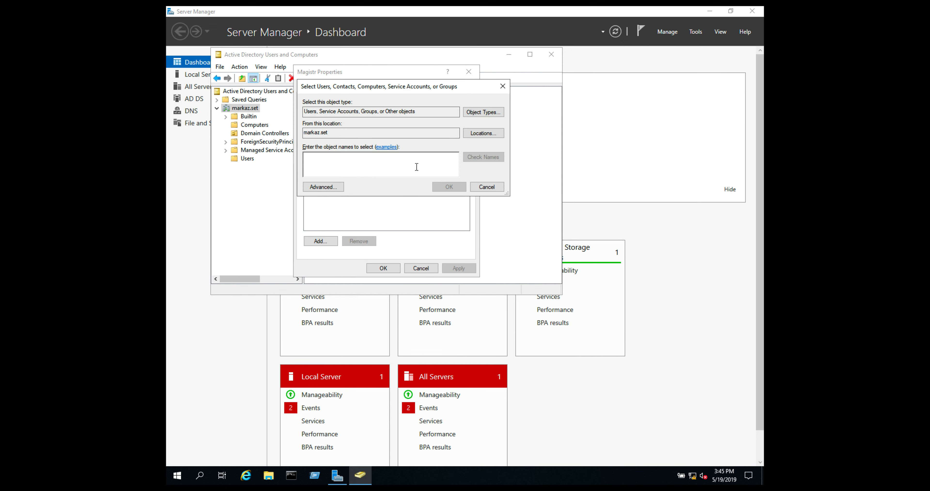
pyautogui.click(339, 189)
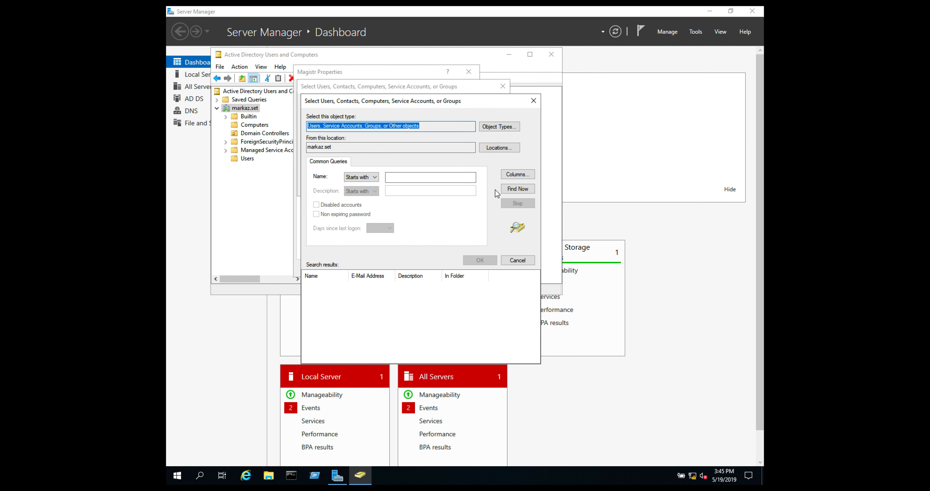
pyautogui.click(504, 189)
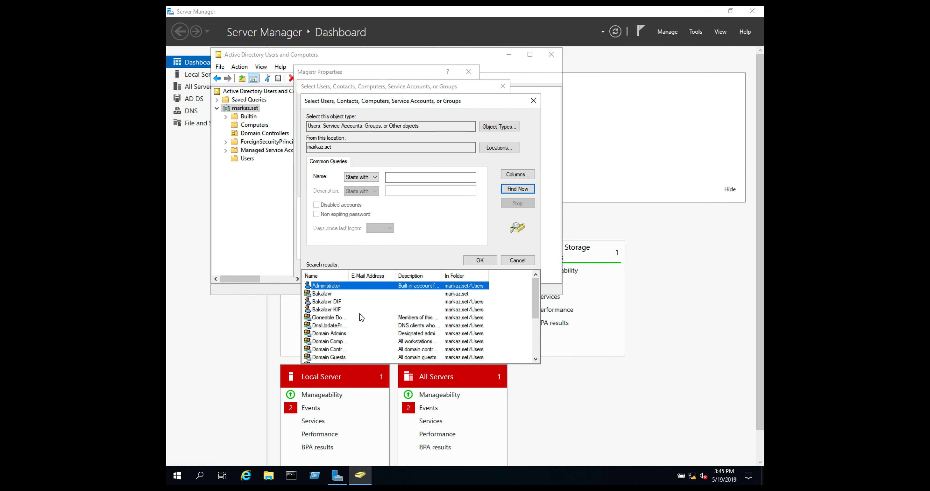
pyautogui.scroll(-3, 362, 318)
pyautogui.click(334, 333)
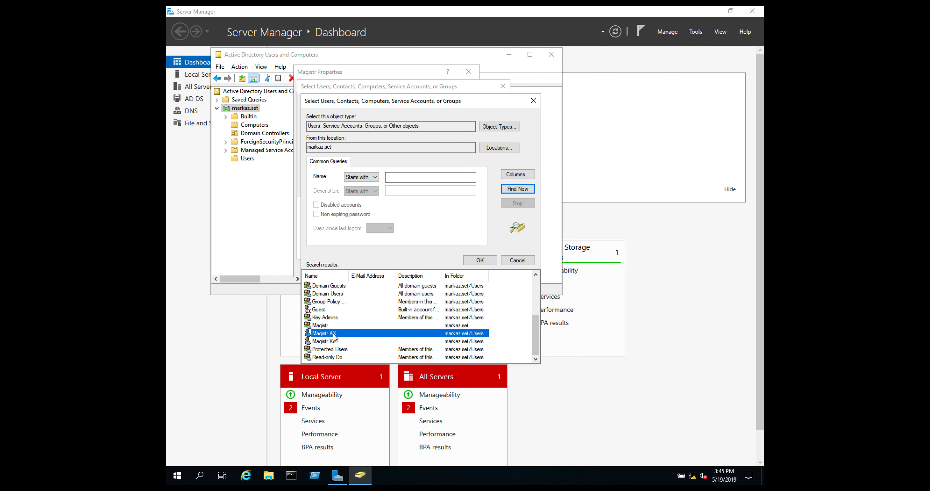
pyautogui.keyDown('ctrl'); pyautogui.click(334, 342); pyautogui.keyUp('ctrl')
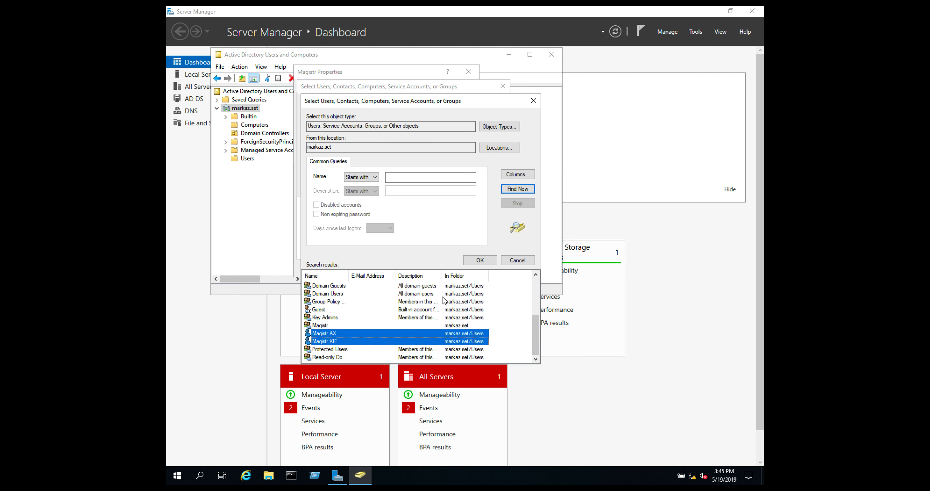
pyautogui.click(480, 260)
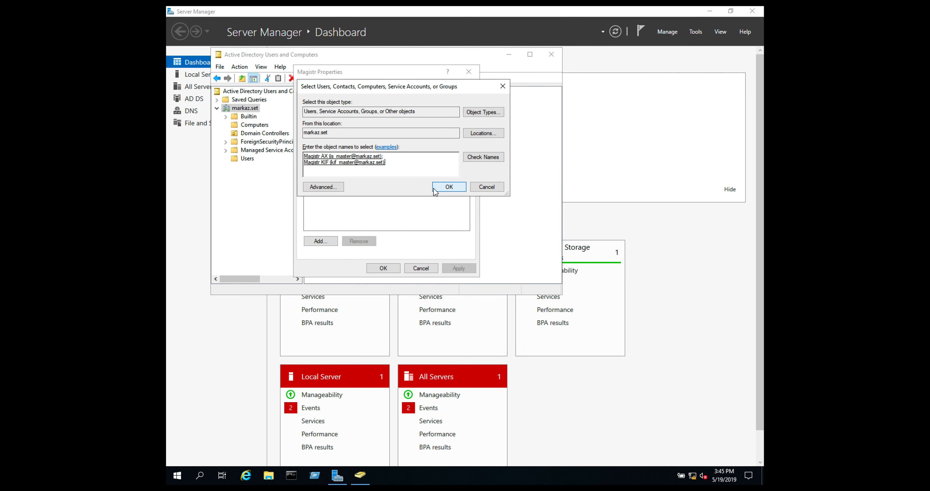
pyautogui.click(445, 190)
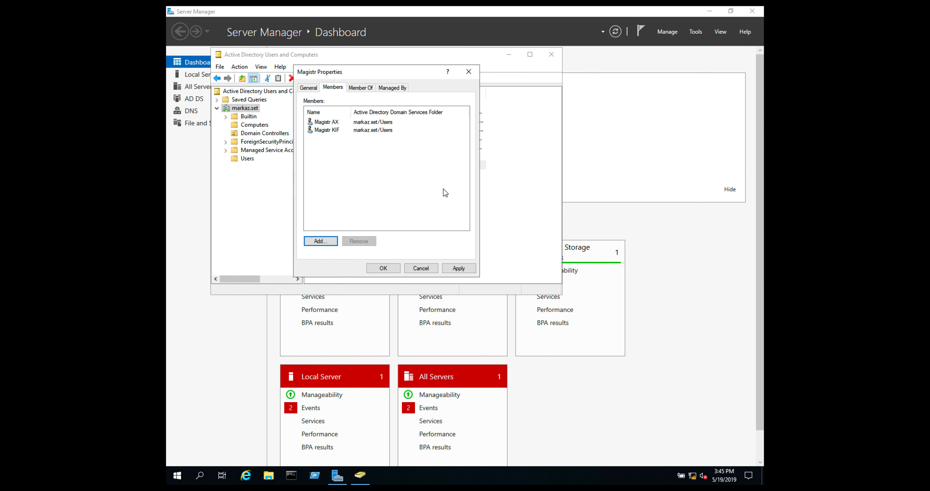
pyautogui.click(457, 273)
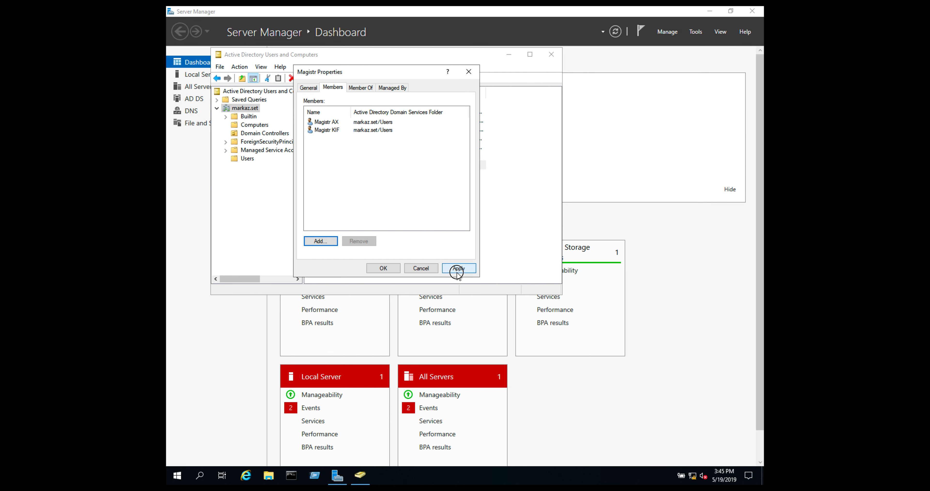
pyautogui.click(394, 269)
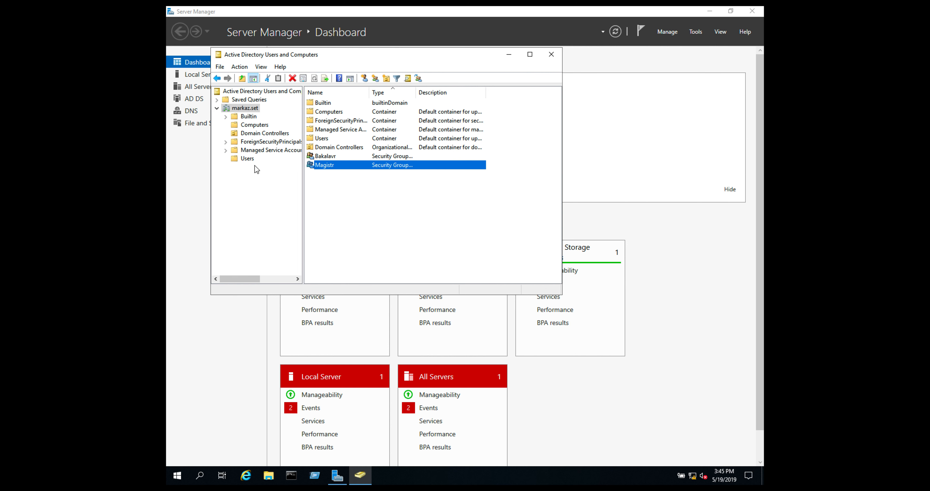
pyautogui.click(236, 160)
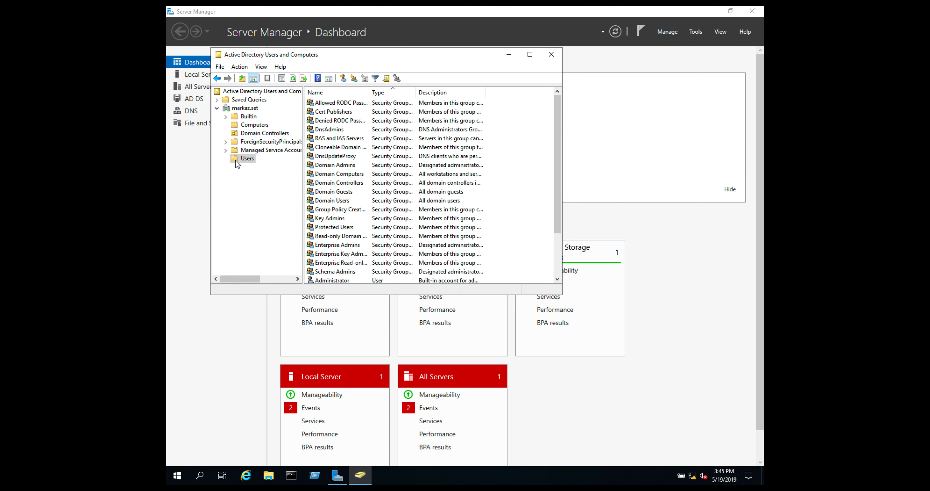
pyautogui.click(242, 109)
pyautogui.click(250, 133)
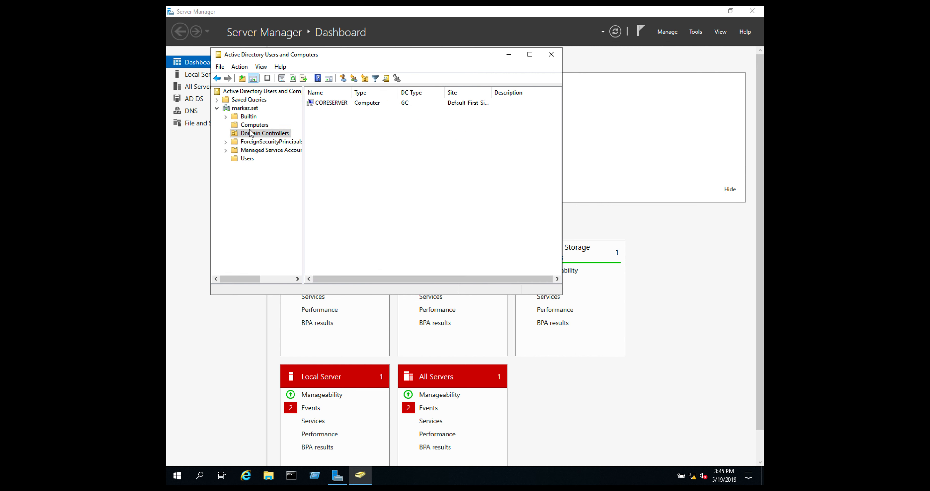
pyautogui.click(250, 125)
pyautogui.click(250, 116)
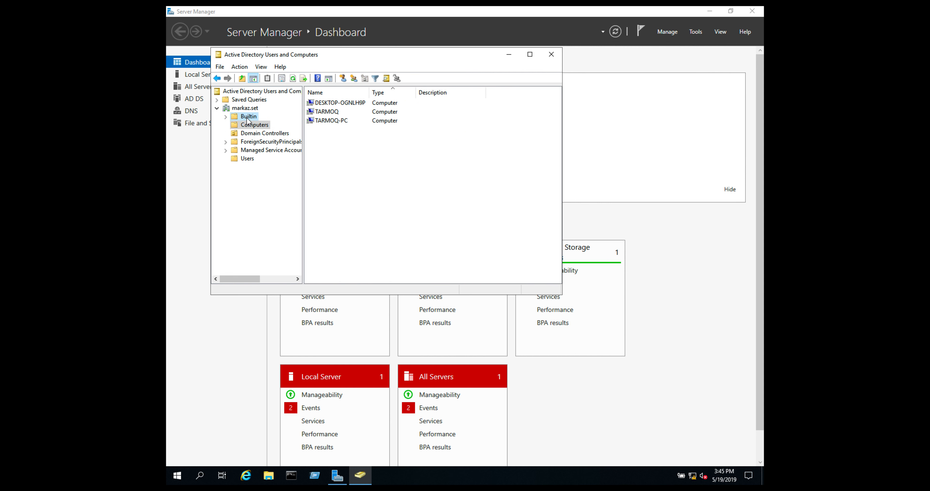
# Step: Create an organizational unit named Foydalanuvchilar directly under the markaz.set domain, protected from accidental deletion
pyautogui.click(244, 108)
pyautogui.rightClick(249, 108)
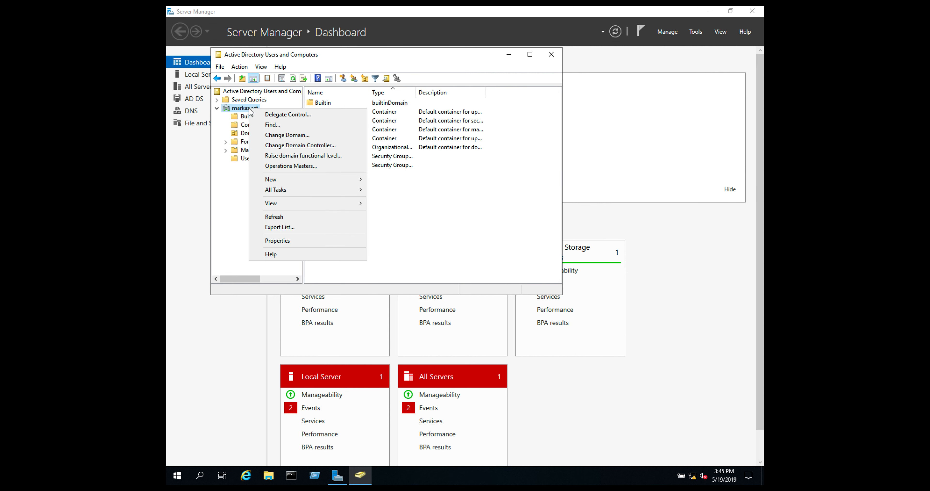
pyautogui.moveTo(330, 180)
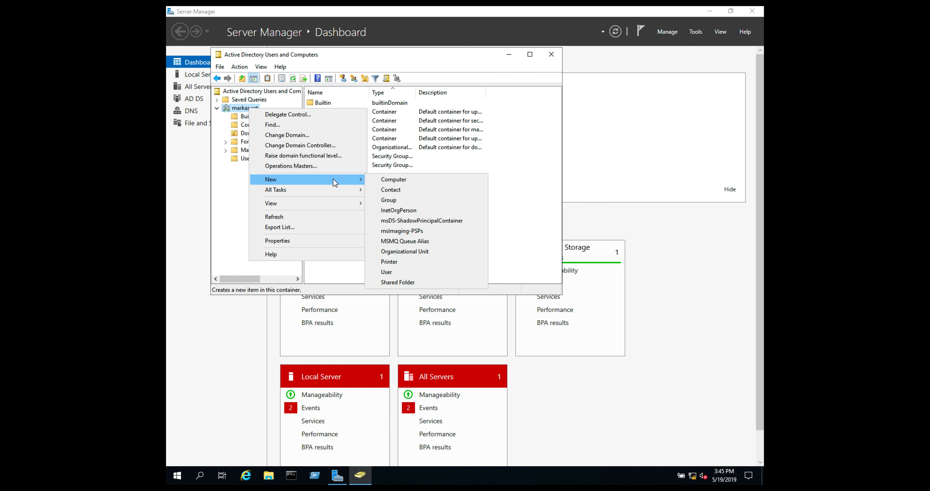
pyautogui.click(413, 252)
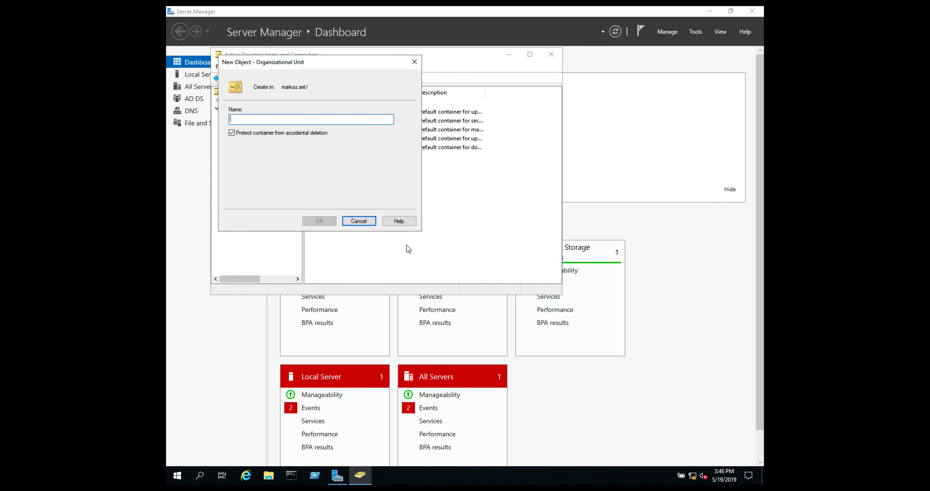
pyautogui.write('Foydalanuvchilar')
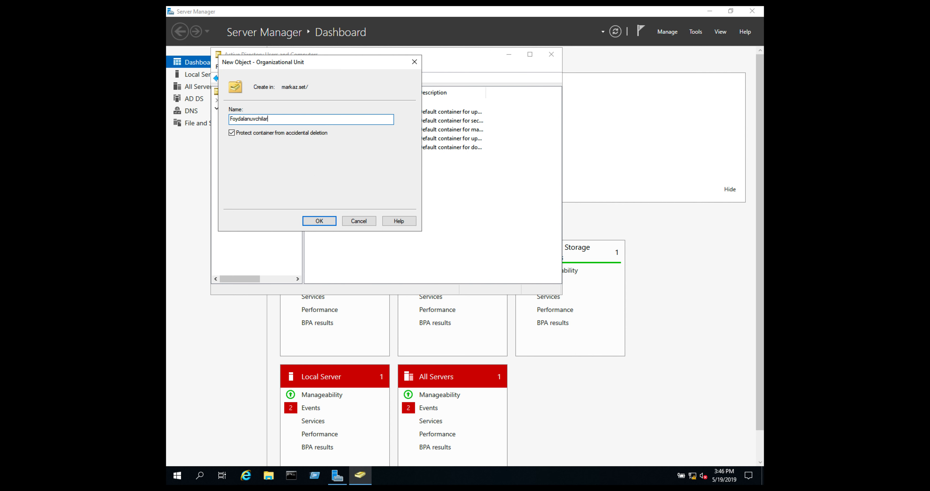
pyautogui.click(333, 224)
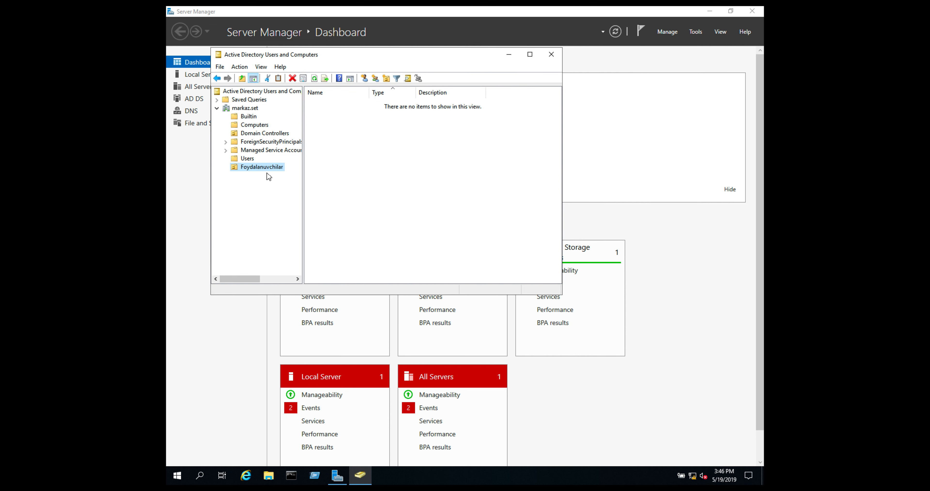
# Step: Examine the Managed By and COM+ properties of the Foydalanuvchilar organizational unit and the object types it can contain
pyautogui.rightClick(328, 159)
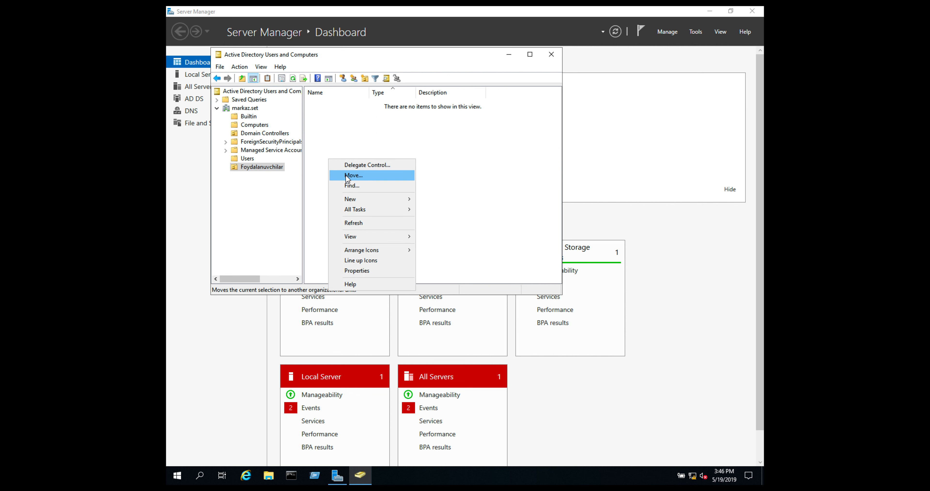
pyautogui.click(288, 182)
pyautogui.click(270, 169)
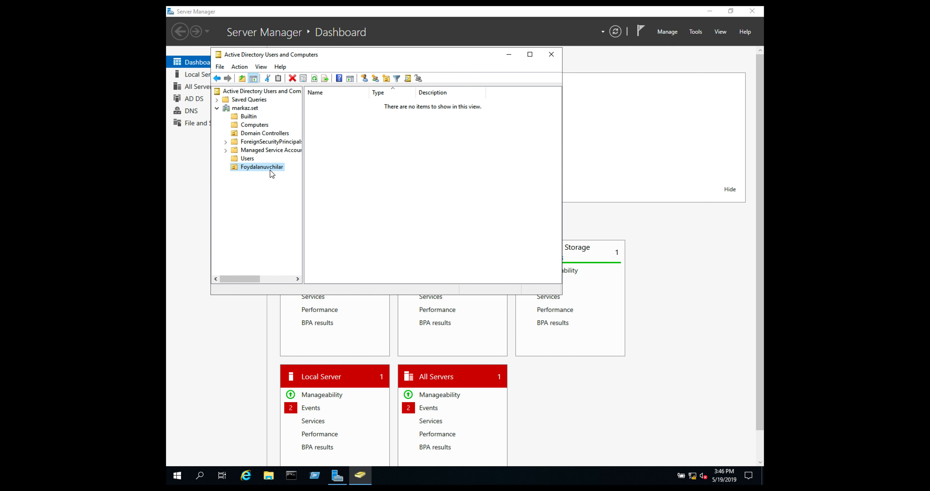
pyautogui.rightClick(335, 155)
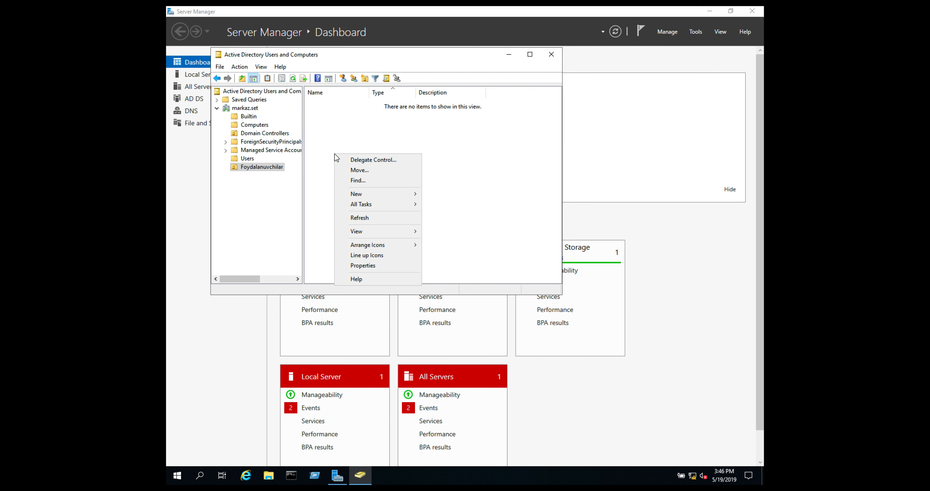
pyautogui.click(389, 265)
pyautogui.click(342, 89)
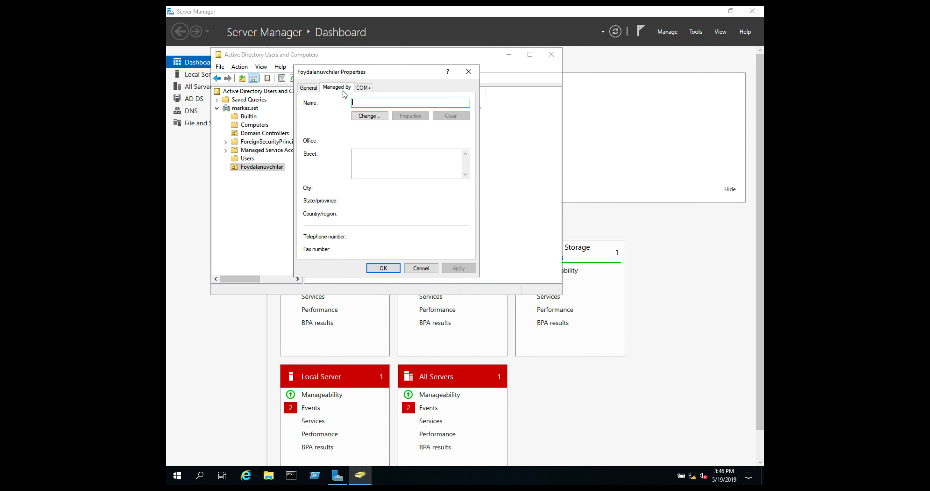
pyautogui.click(361, 87)
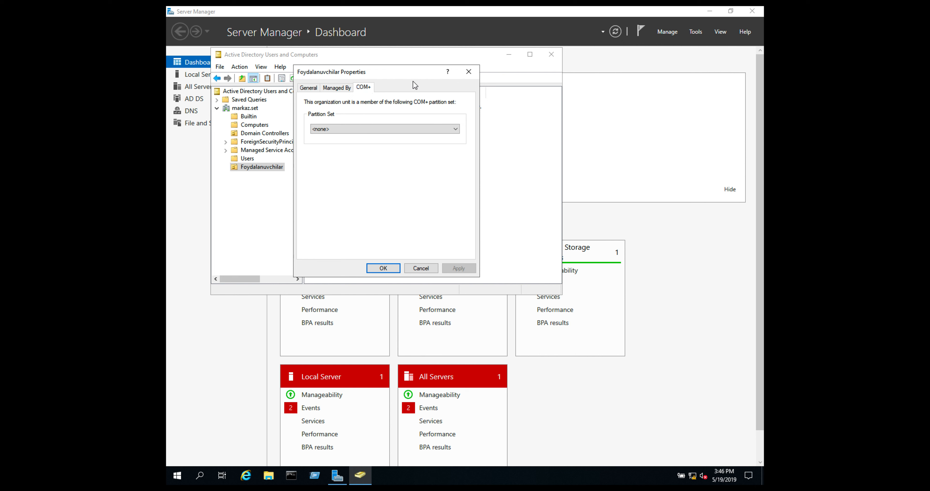
pyautogui.click(468, 71)
pyautogui.rightClick(281, 169)
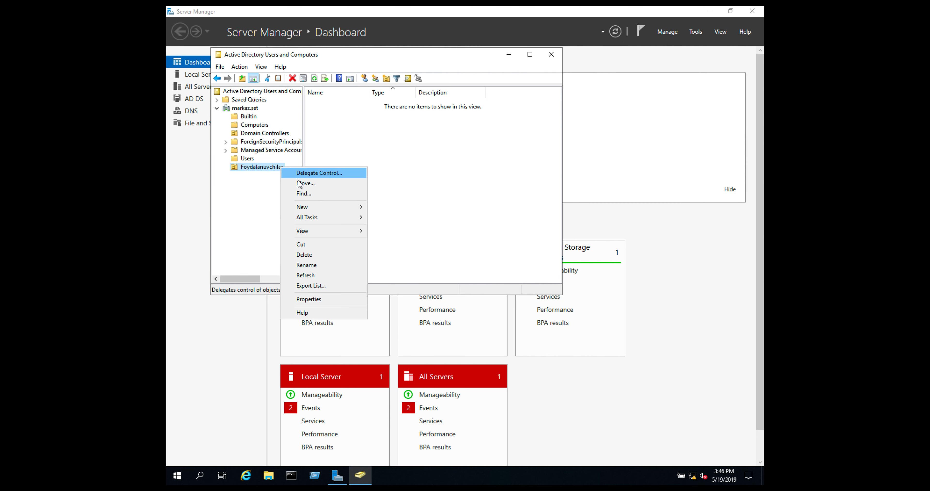
pyautogui.moveTo(317, 205)
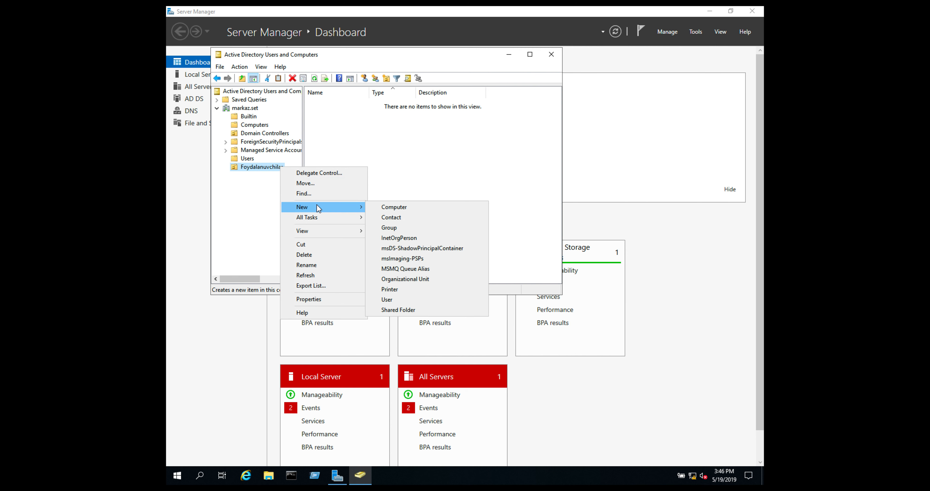
pyautogui.click(249, 165)
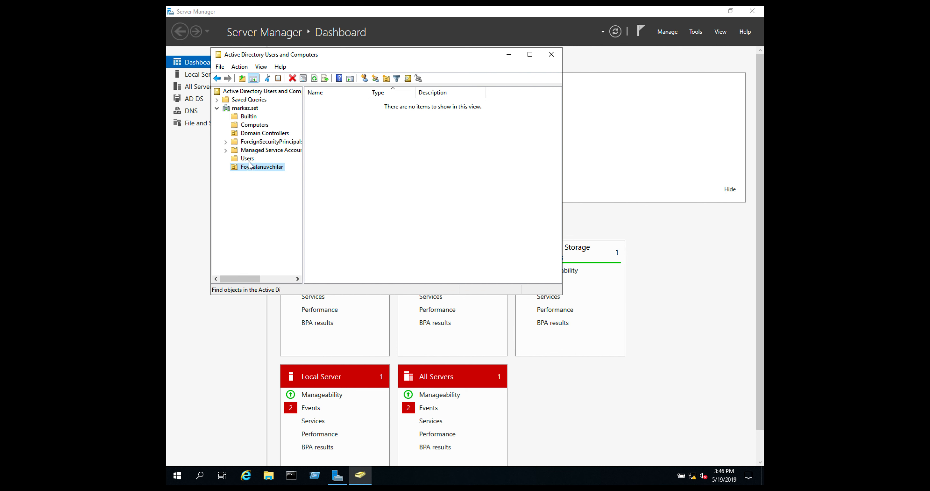
# Step: Move the Bakalavr KIF account from the Users container into the Foydalanuvchilar organizational unit
pyautogui.click(248, 160)
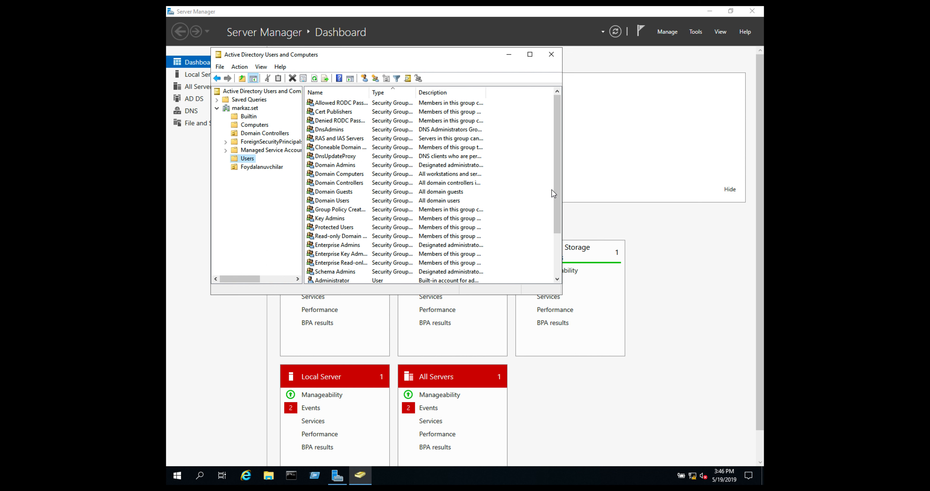
pyautogui.moveTo(554, 192); pyautogui.dragTo(560, 255)
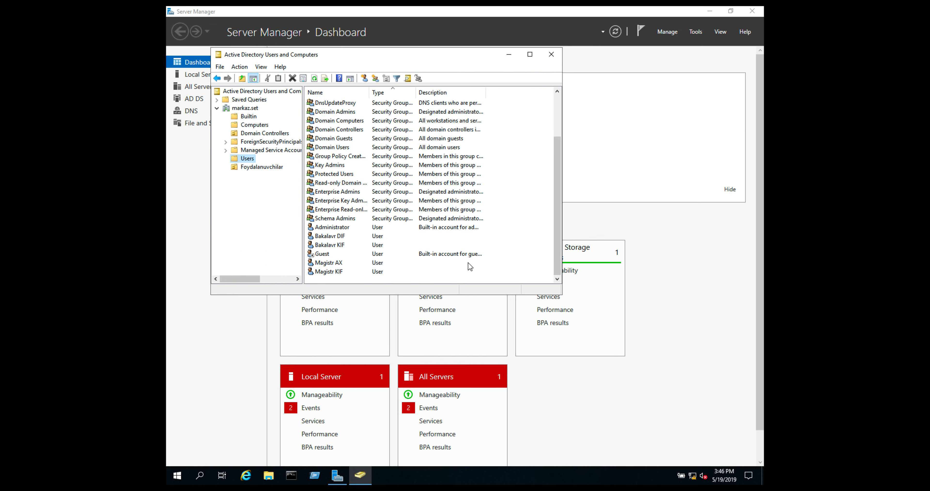
pyautogui.click(339, 237)
pyautogui.rightClick(337, 245)
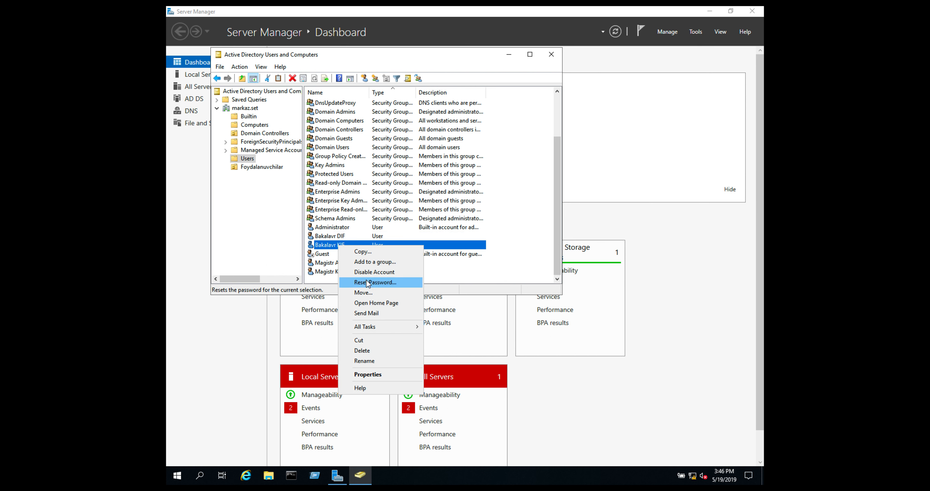
pyautogui.click(369, 292)
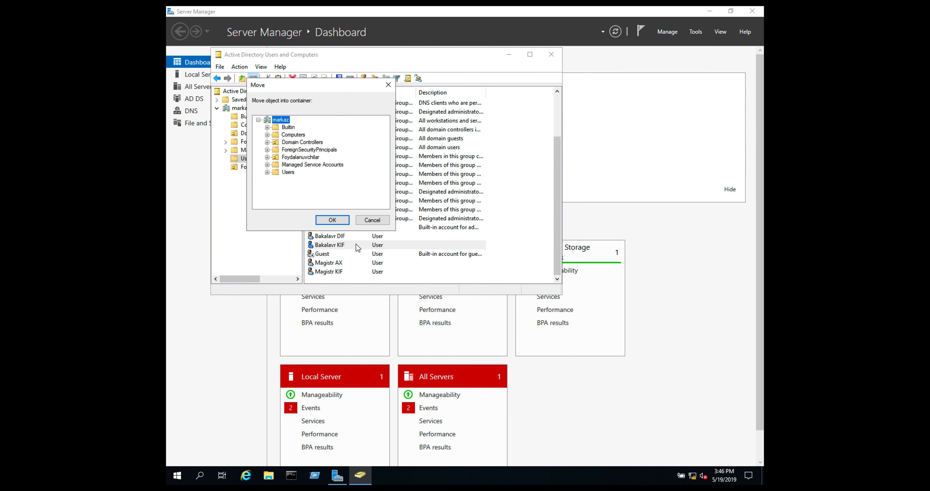
pyautogui.click(299, 158)
pyautogui.click(330, 219)
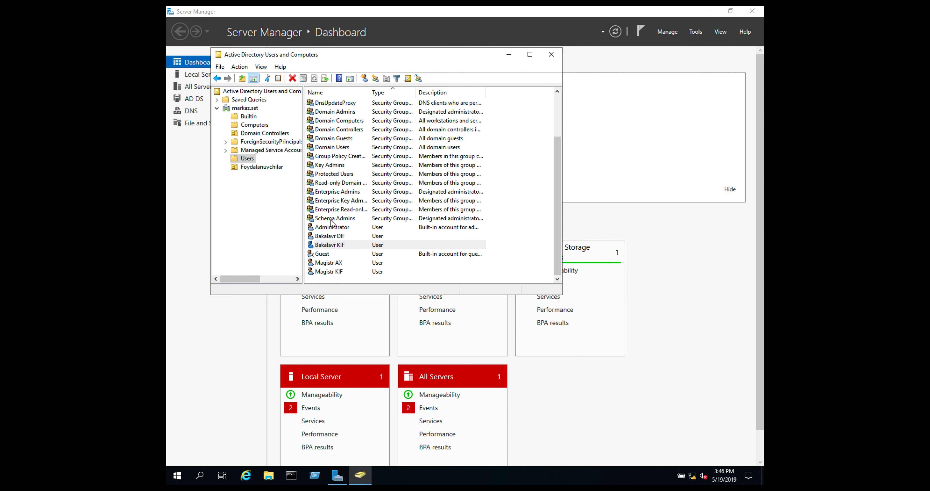
# Step: Move the Bakalavr DIF account from the Users container into the Foydalanuvchilar organizational unit and show that unit's contents
pyautogui.click(335, 244)
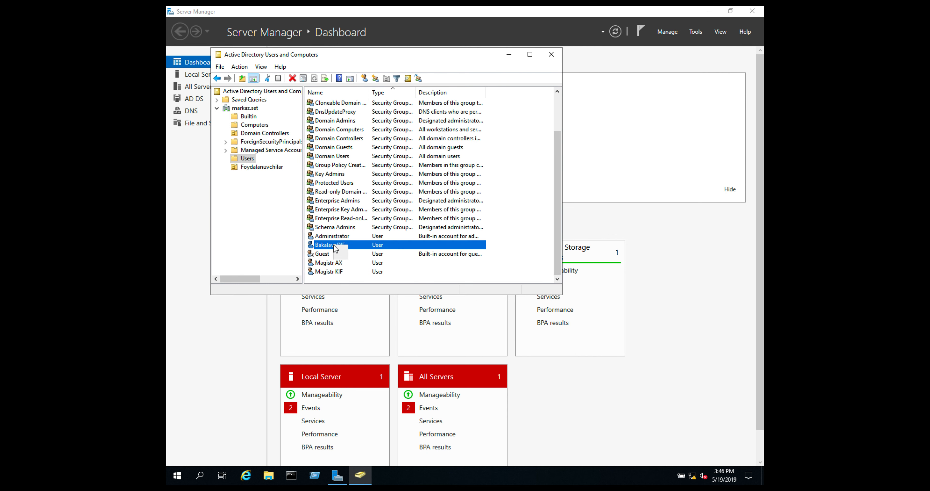
pyautogui.rightClick(335, 244)
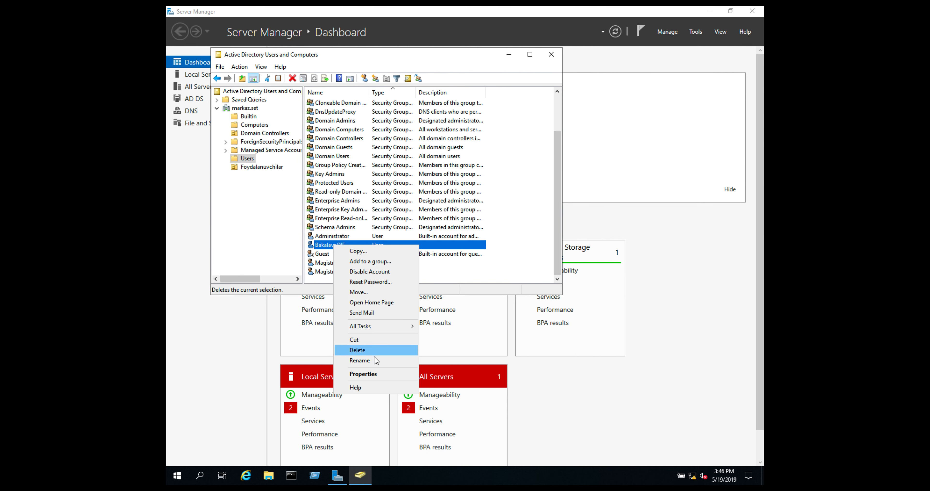
pyautogui.click(364, 292)
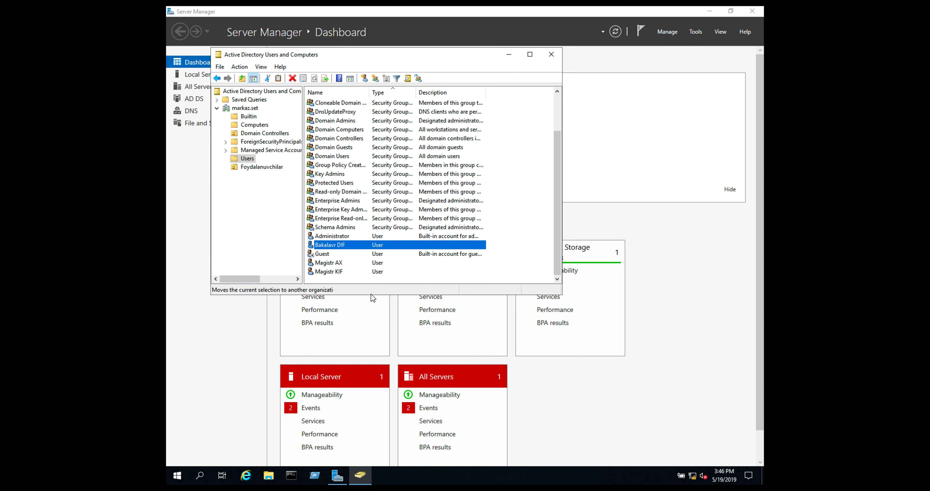
pyautogui.click(301, 157)
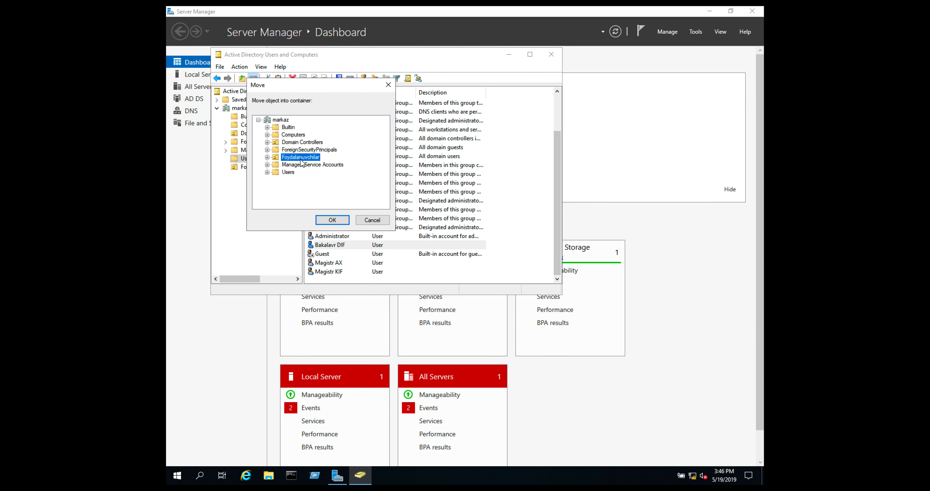
pyautogui.click(332, 220)
pyautogui.click(264, 167)
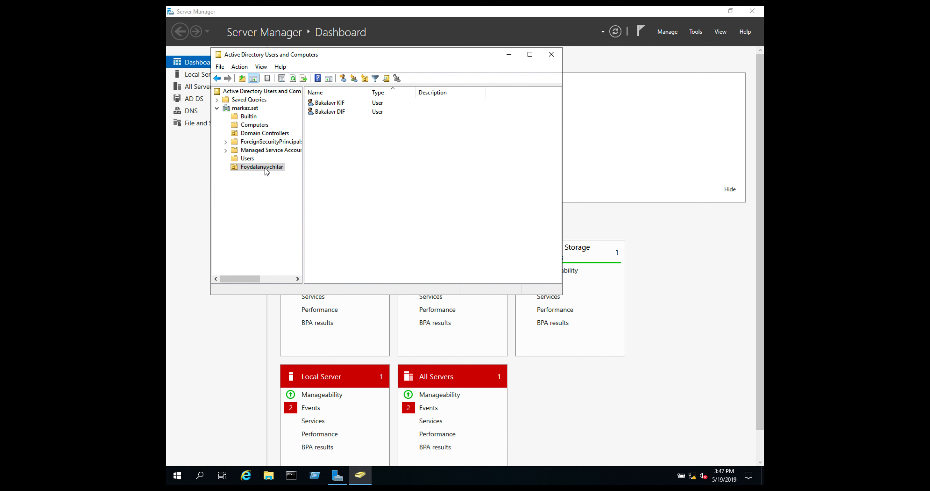
# Step: Check the member list of the Bakalavr group in markaz.set and the directory folder of each member
pyautogui.click(252, 159)
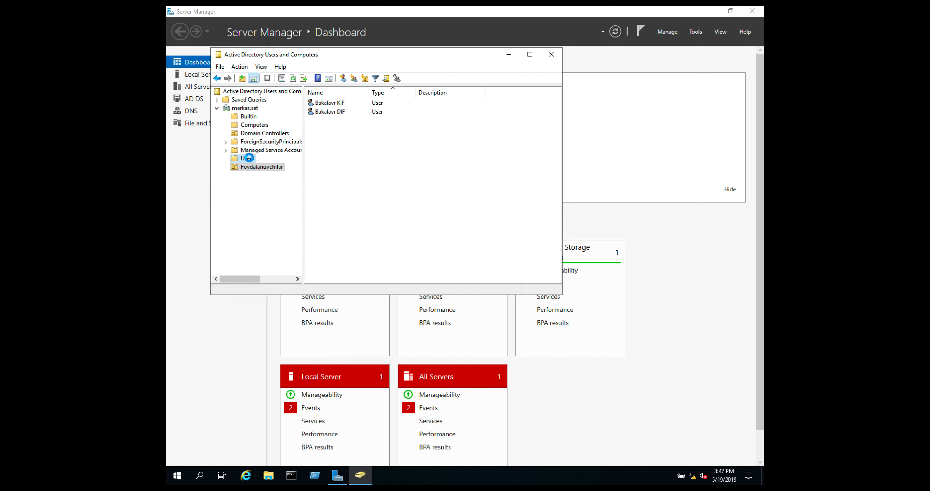
pyautogui.click(245, 109)
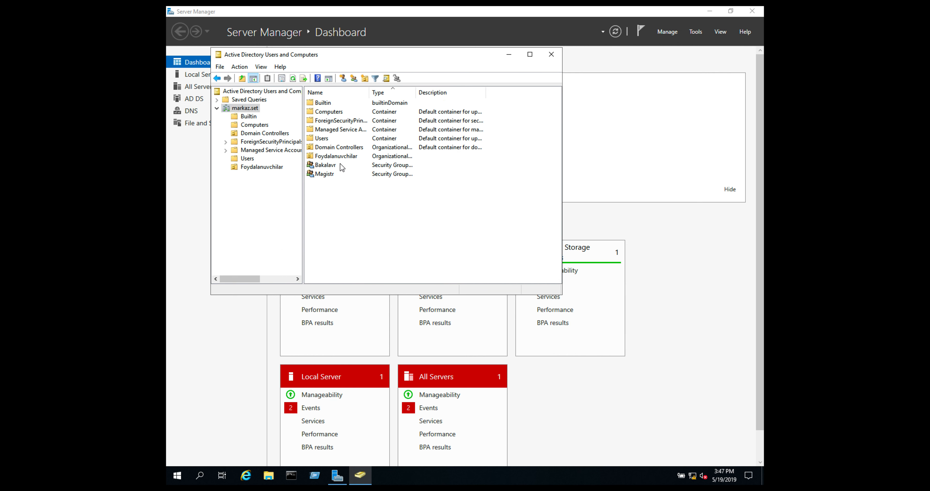
pyautogui.doubleClick(325, 165)
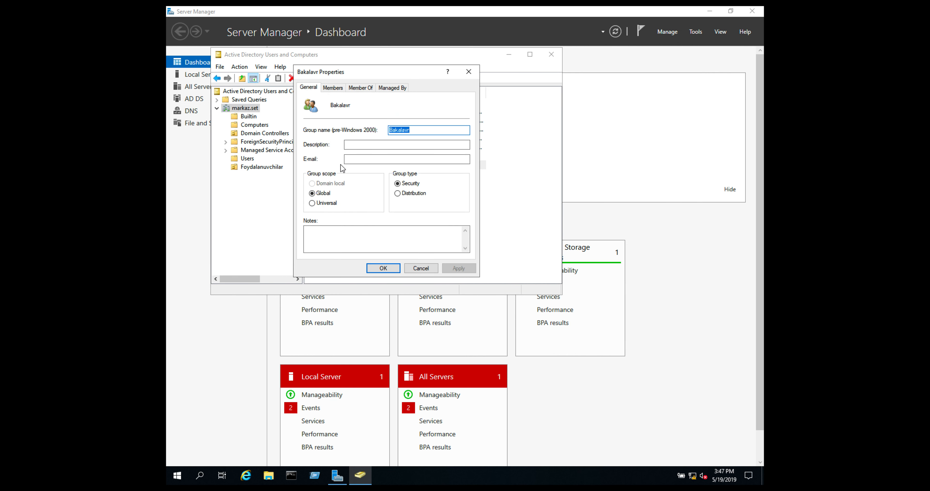
pyautogui.click(336, 91)
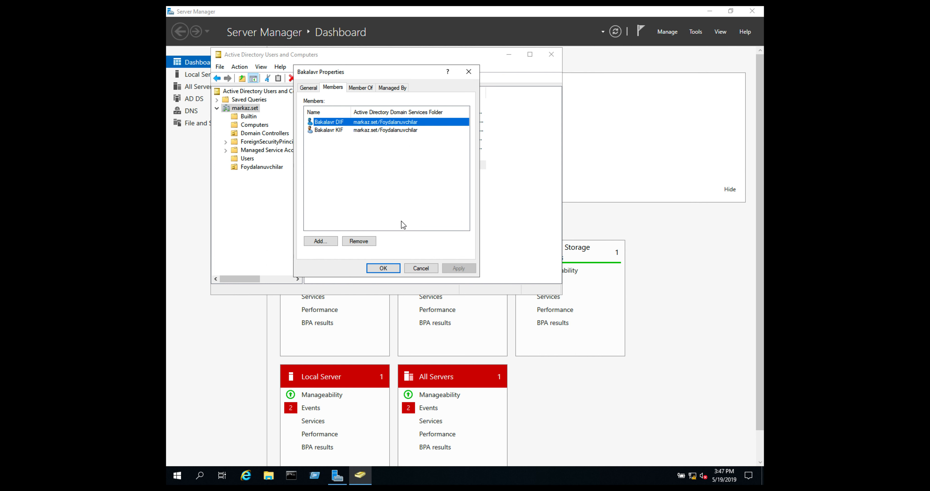
pyautogui.click(397, 270)
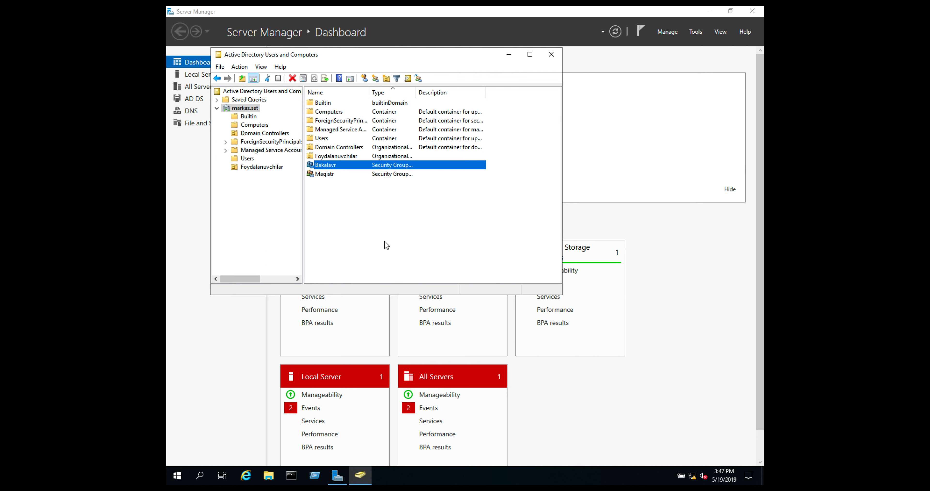
pyautogui.click(338, 176)
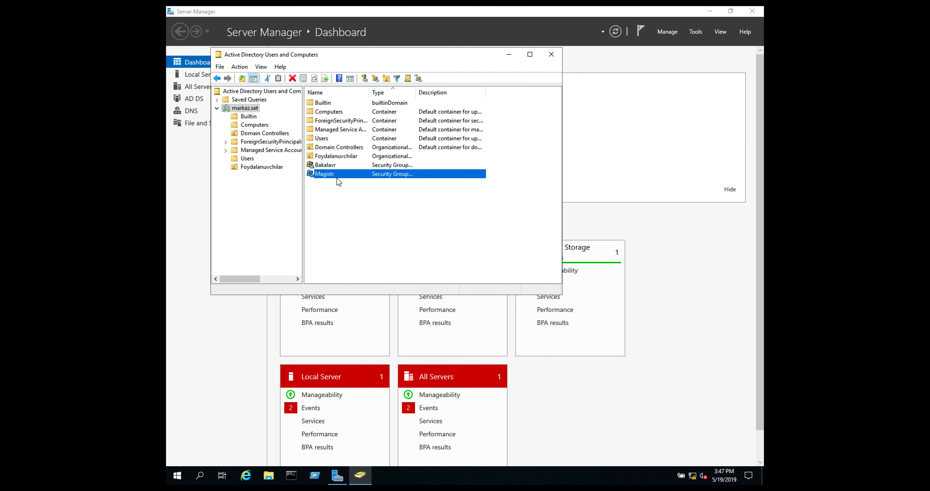
pyautogui.click(335, 166)
# Step: Examine the commands available for the Foydalanuvchilar organizational unit and the object types that can be created inside it
pyautogui.click(275, 168)
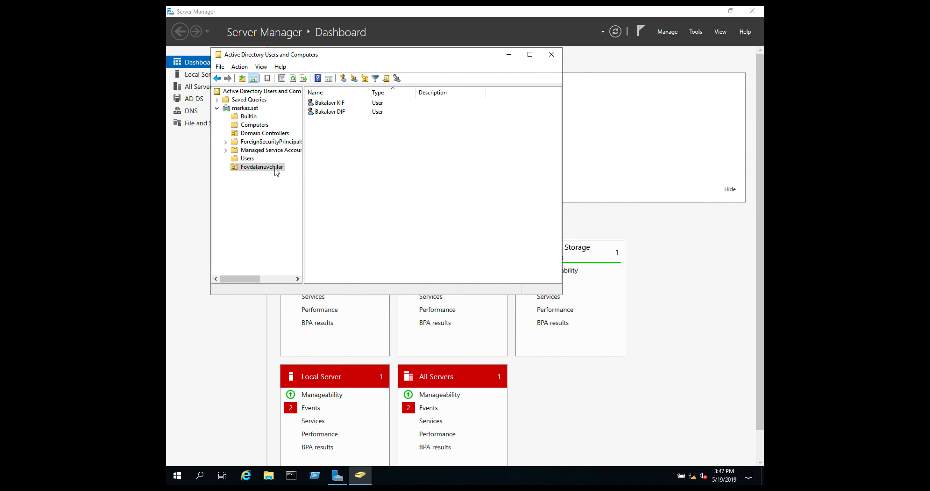
pyautogui.rightClick(262, 172)
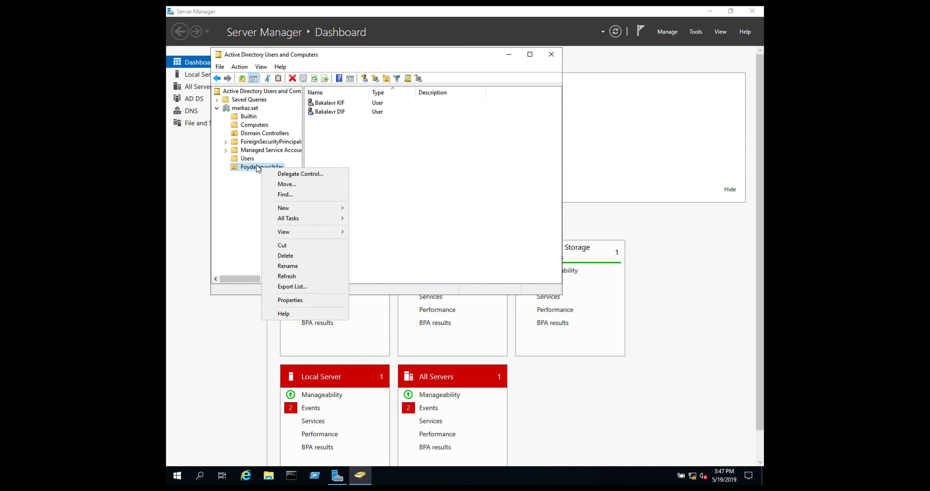
pyautogui.click(401, 156)
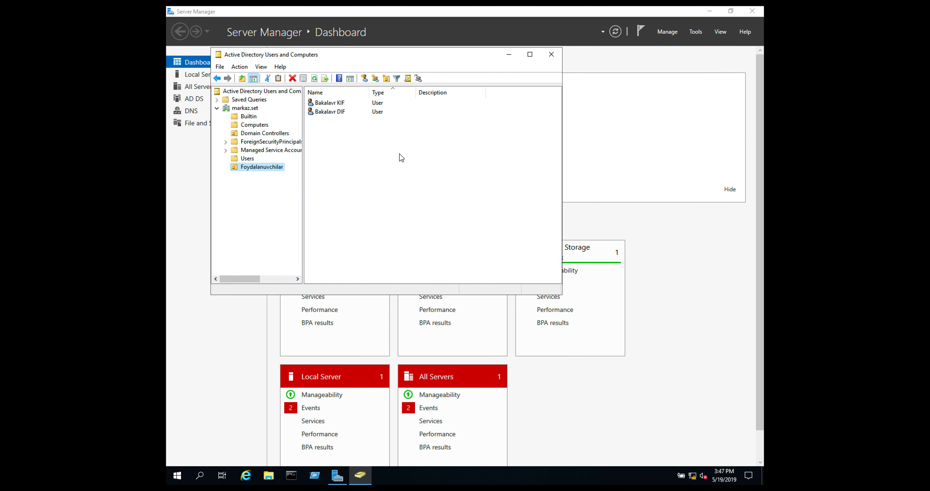
pyautogui.rightClick(273, 168)
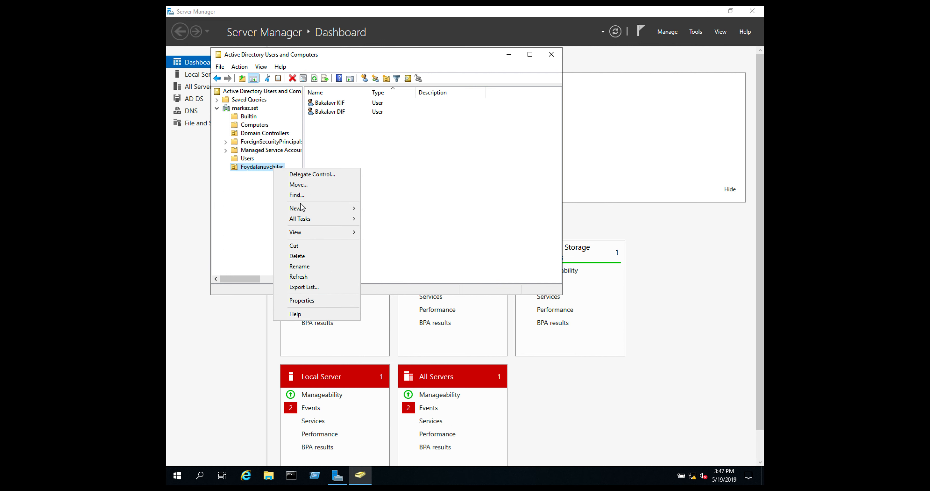
pyautogui.moveTo(302, 205)
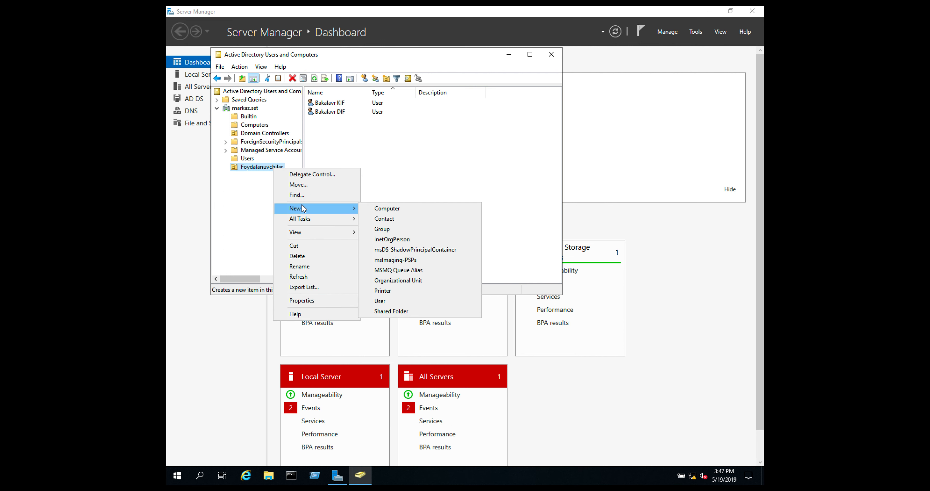
pyautogui.click(415, 158)
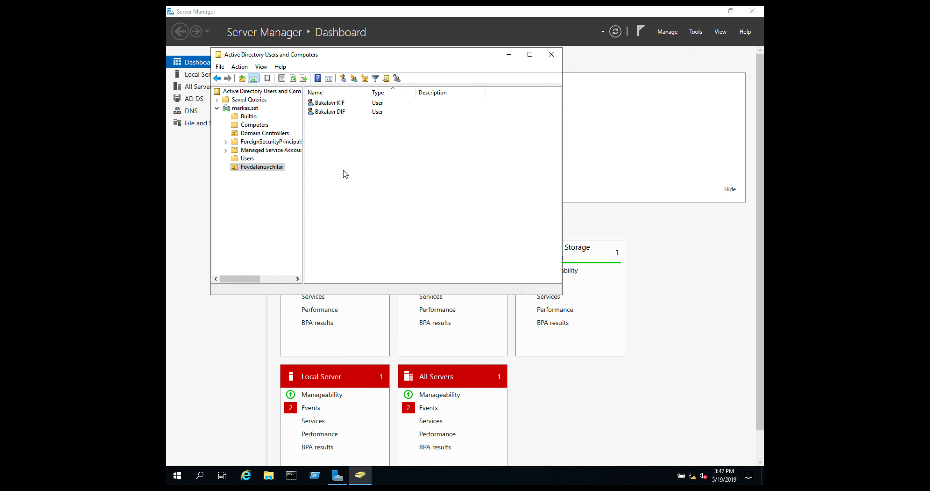
# Step: Review the groups and accounts left in the Users container and compare them with the contents of Foydalanuvchilar
pyautogui.click(248, 160)
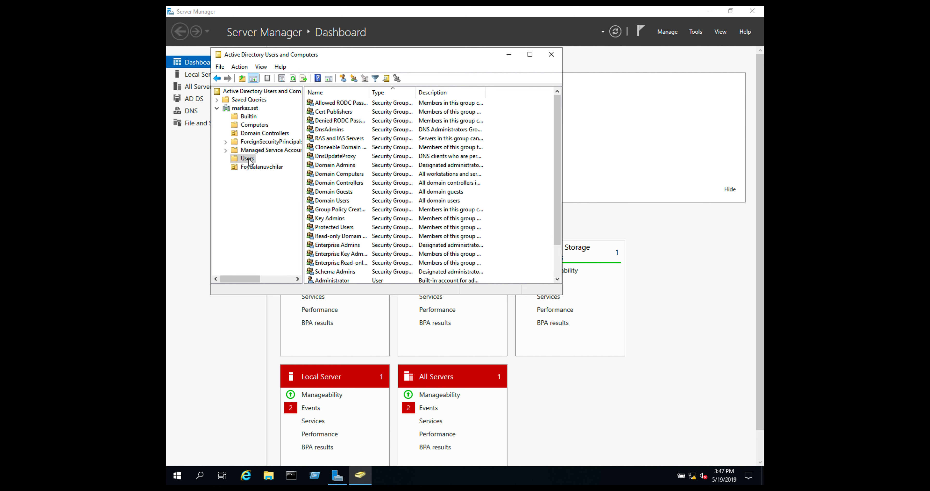
pyautogui.scroll(-2, 358, 203)
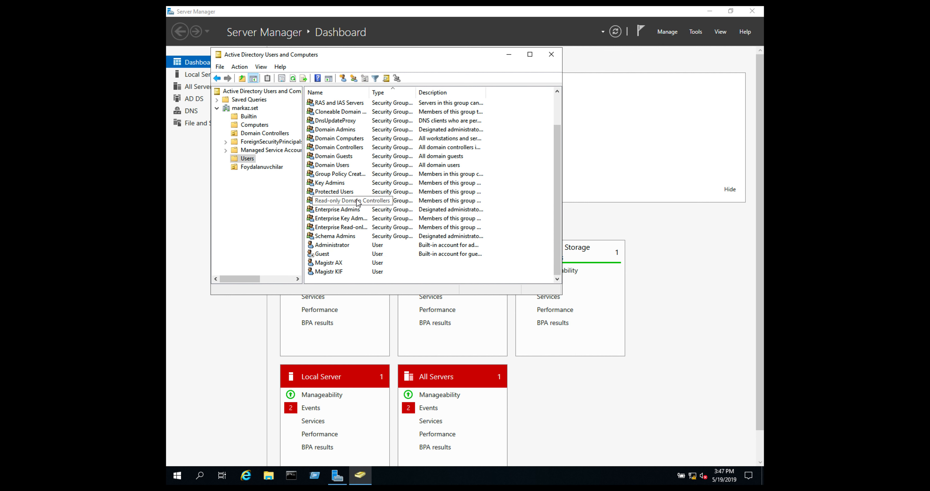
pyautogui.scroll(2, 356, 201)
pyautogui.scroll(-2, 356, 202)
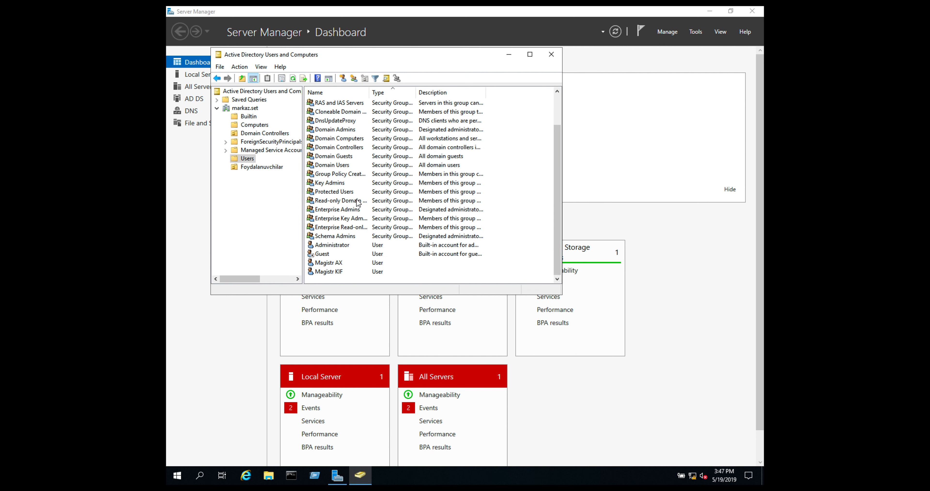
pyautogui.scroll(2, 351, 226)
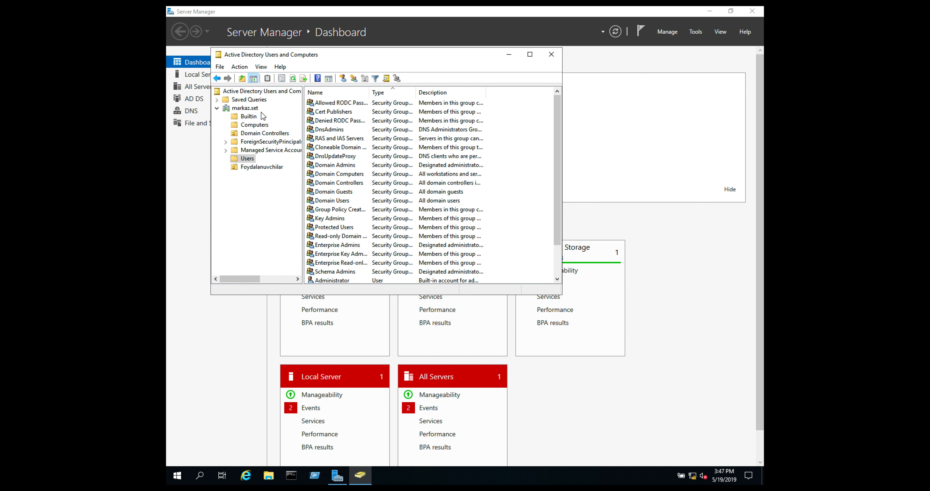
pyautogui.click(254, 109)
pyautogui.click(275, 168)
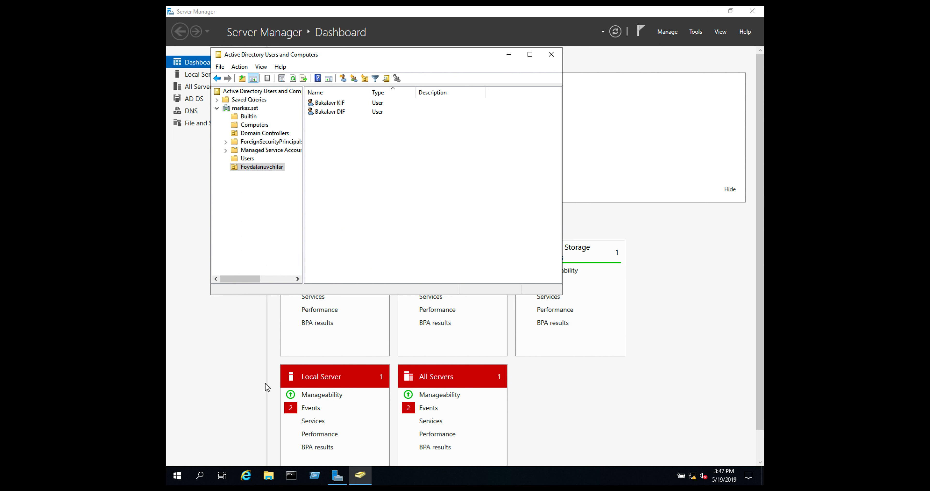
# Step: Search Windows for Group Policy Management, open it, and place its window so the directory tree stays visible
pyautogui.click(202, 474)
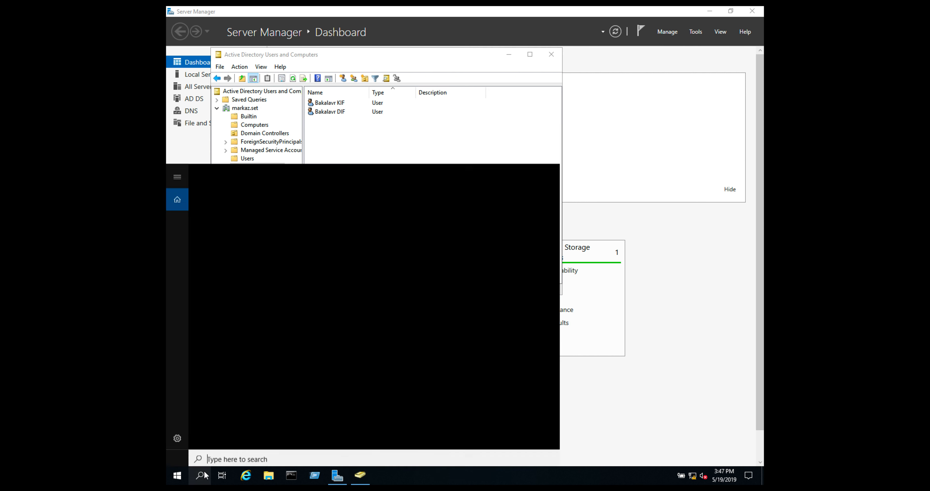
pyautogui.write('gpo')
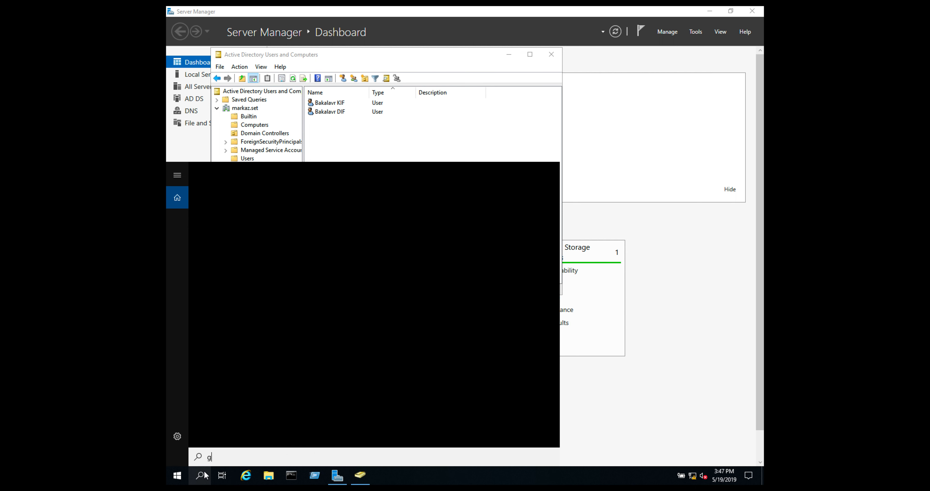
pyautogui.press('BackSpace')
pyautogui.press('BackSpace')
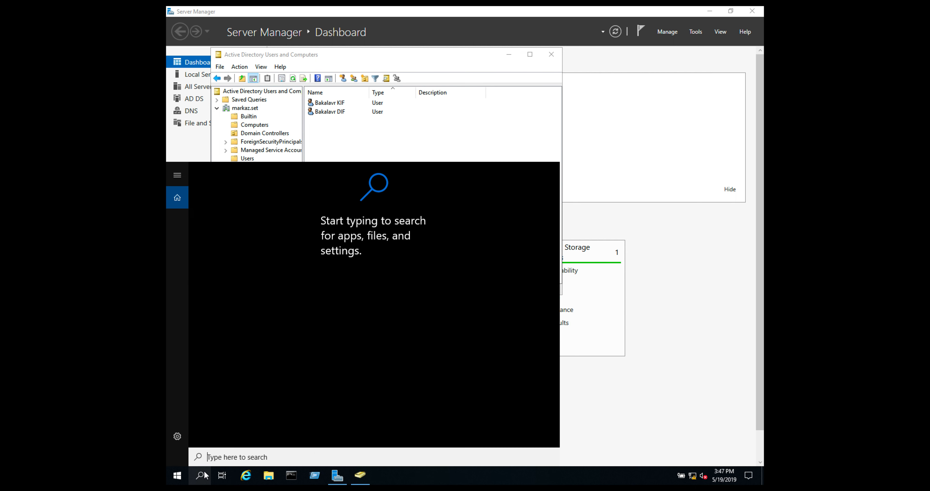
pyautogui.write('gpedi')
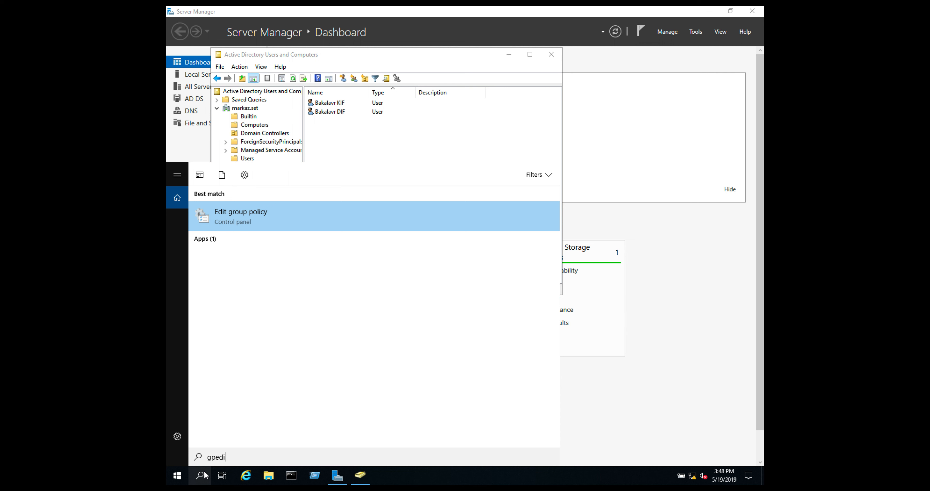
pyautogui.press('BackSpace')
pyautogui.press('BackSpace')
pyautogui.press('BackSpace')
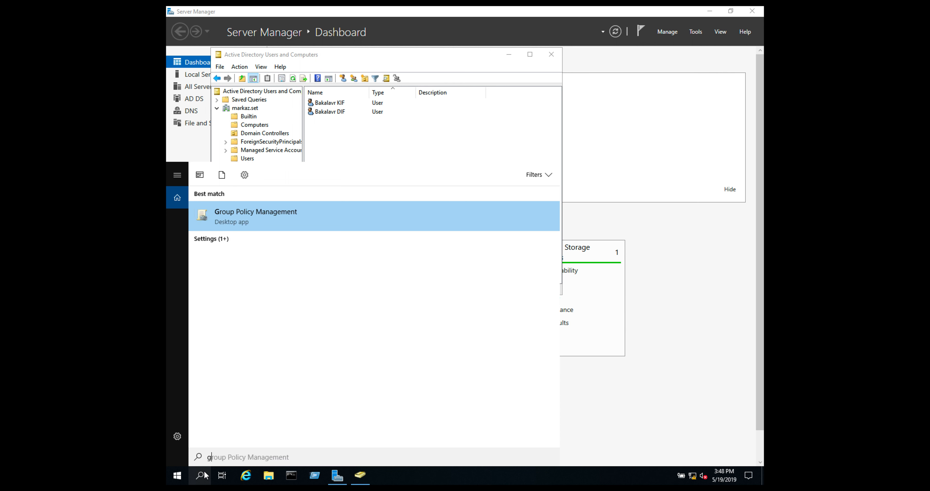
pyautogui.write('grou')
pyautogui.press('Return')
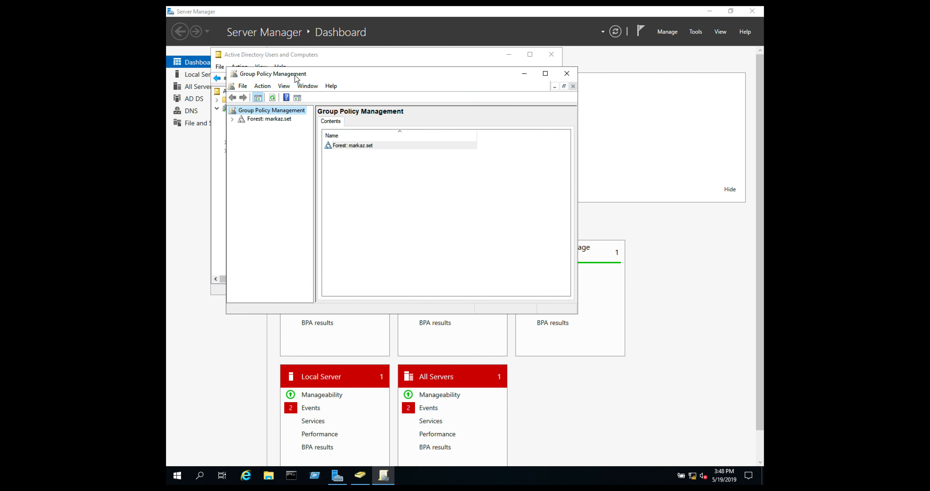
pyautogui.moveTo(293, 76); pyautogui.dragTo(444, 108)
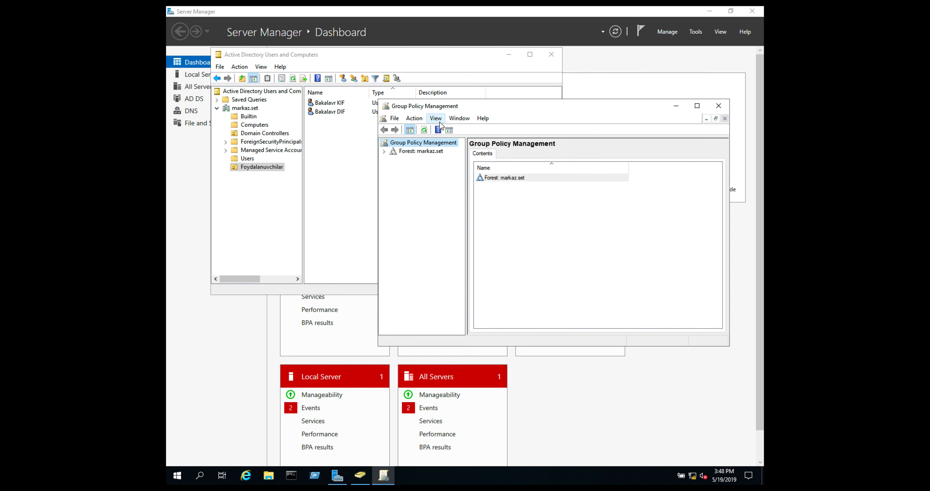
# Step: Expand the markaz.set forest and its Domains down to the markaz.set domain, and show that domain's status
pyautogui.click(385, 152)
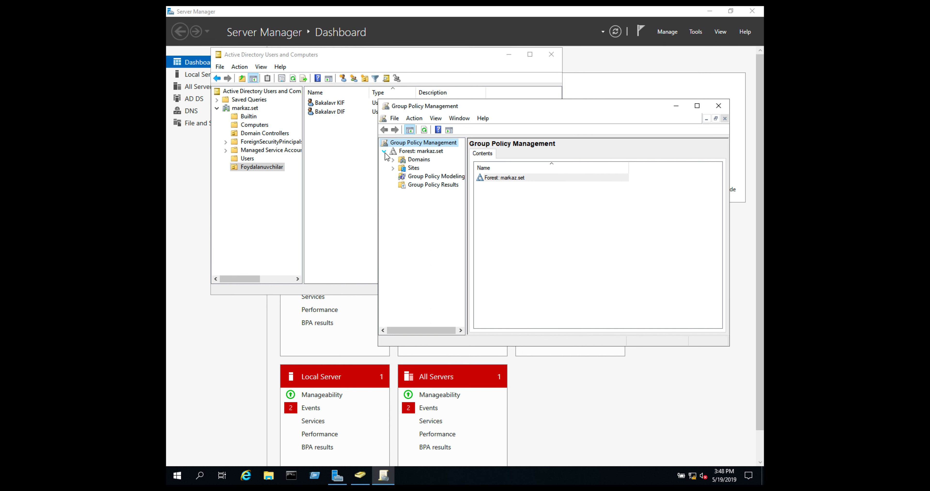
pyautogui.click(402, 159)
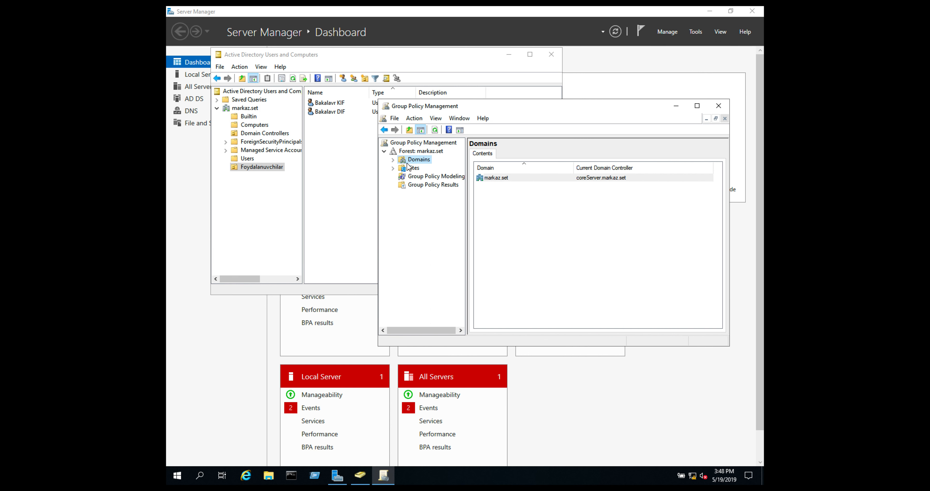
pyautogui.click(393, 159)
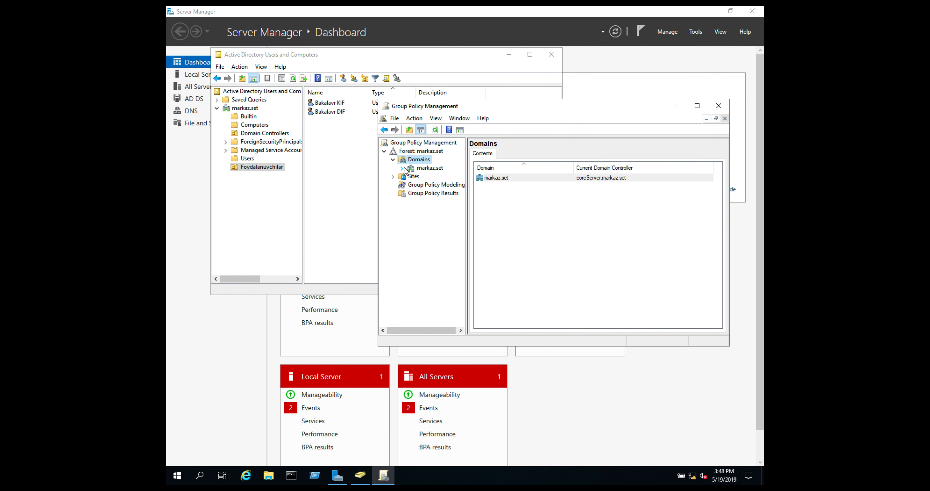
pyautogui.click(402, 168)
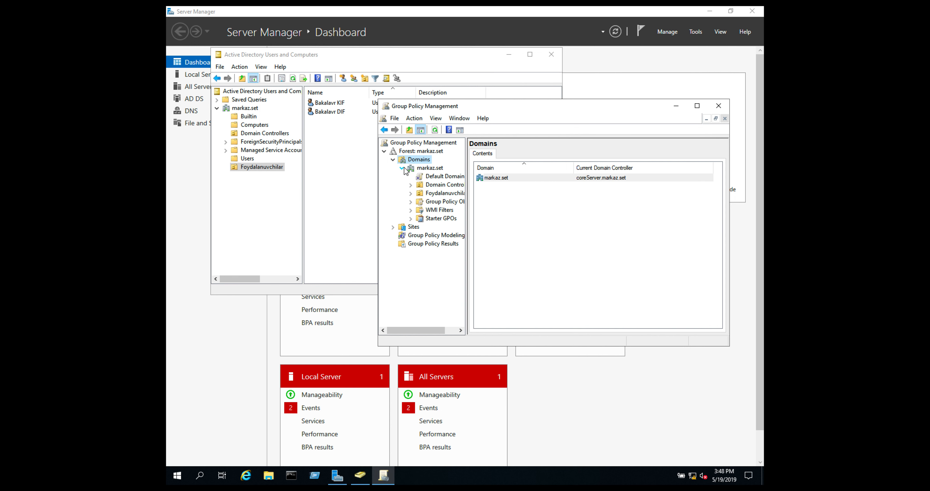
pyautogui.click(424, 170)
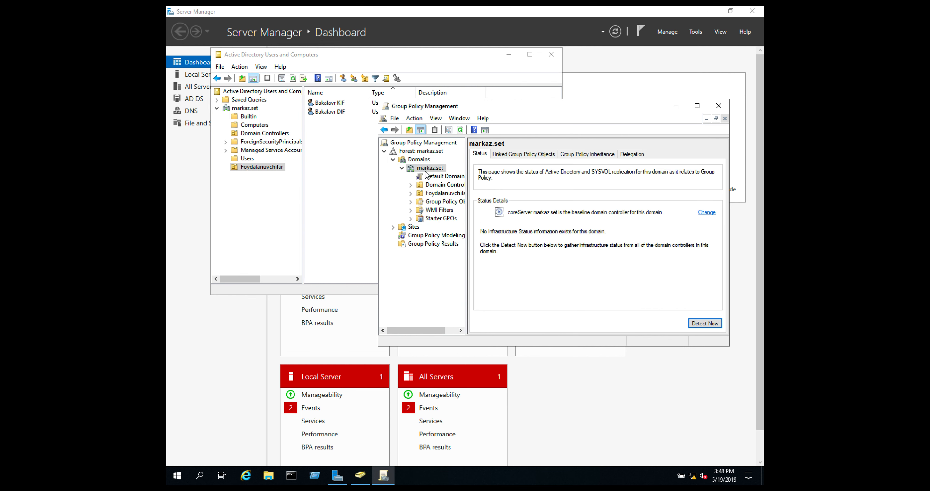
pyautogui.click(428, 168)
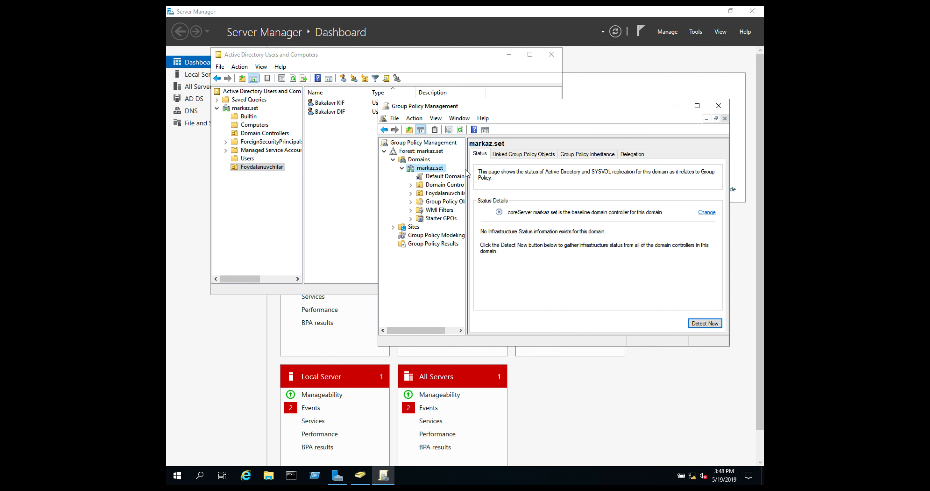
# Step: Create a GPO named Background in the domain and link it to the Foydalanuvchilar organizational unit
pyautogui.click(446, 194)
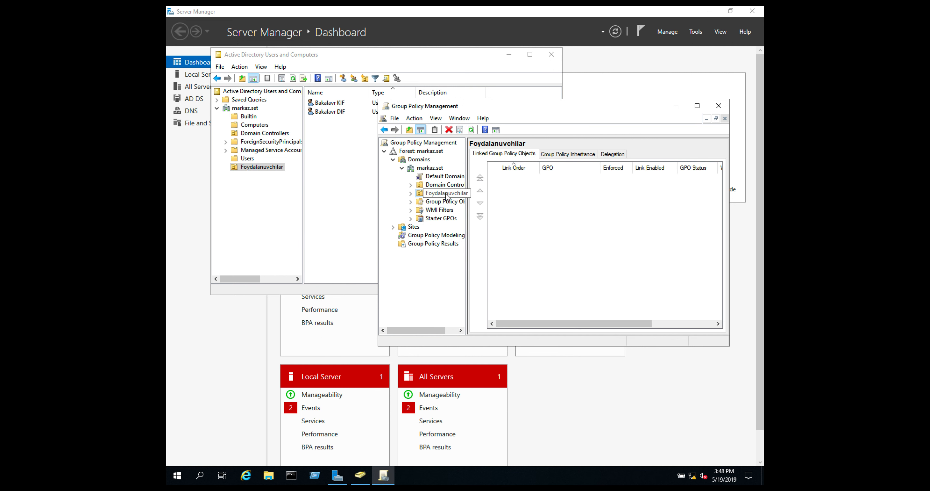
pyautogui.rightClick(447, 197)
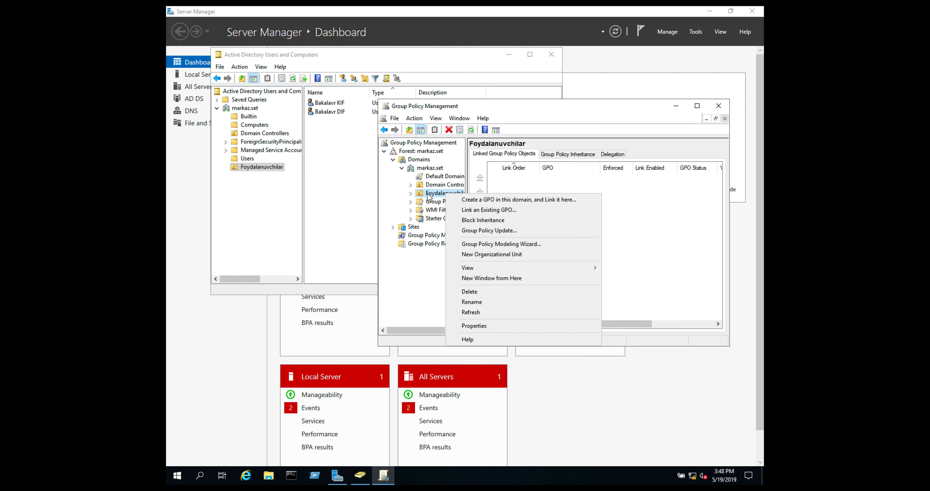
pyautogui.click(418, 197)
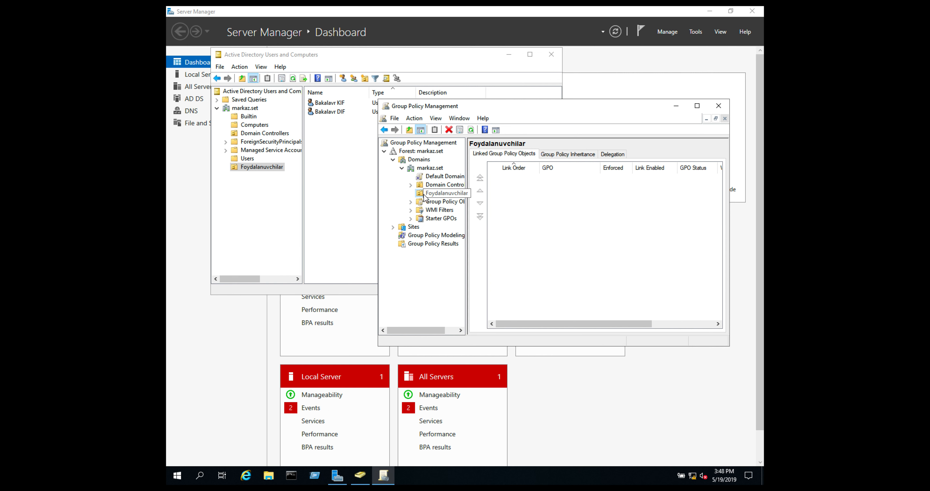
pyautogui.rightClick(446, 197)
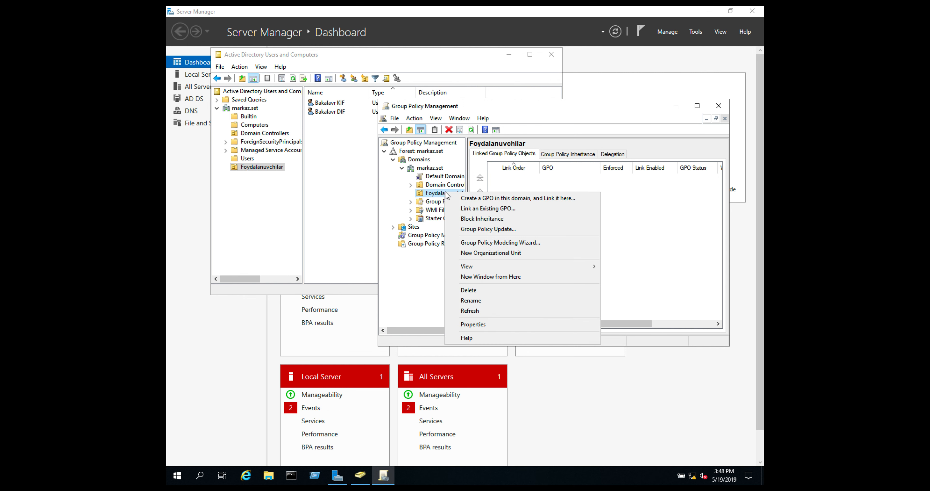
pyautogui.click(468, 203)
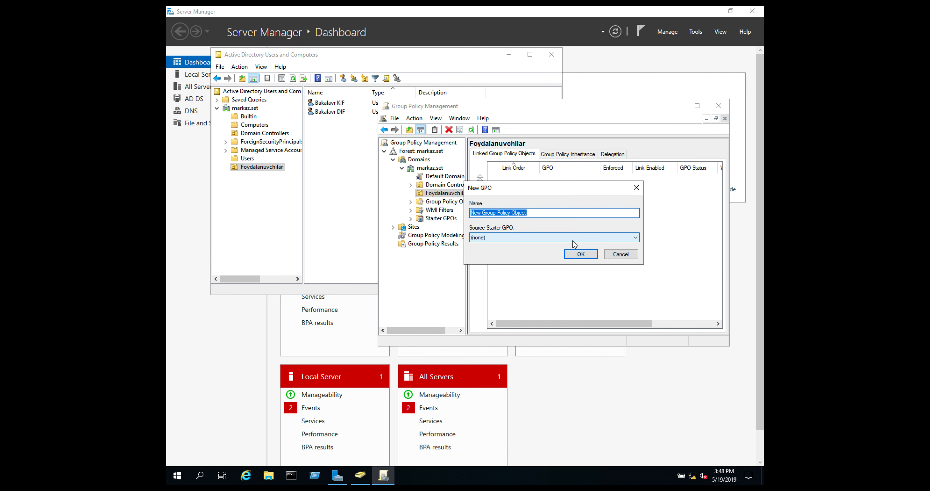
pyautogui.write('Background')
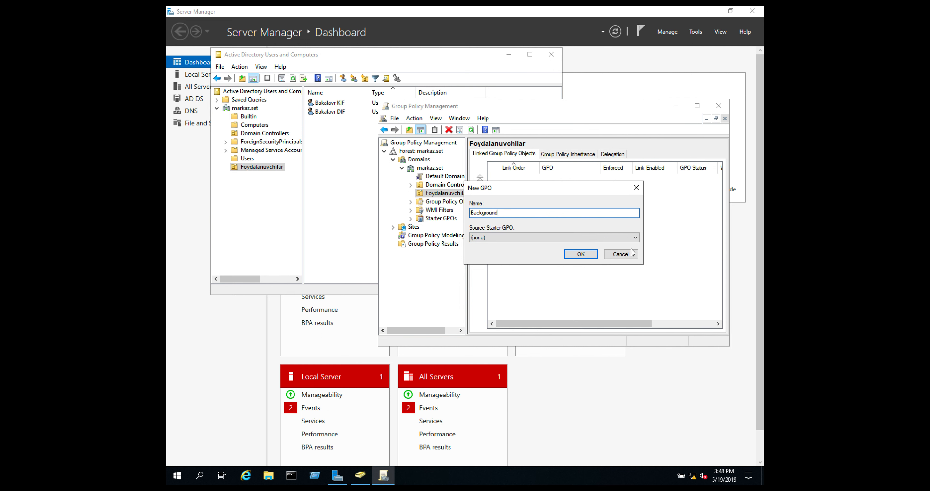
pyautogui.click(593, 255)
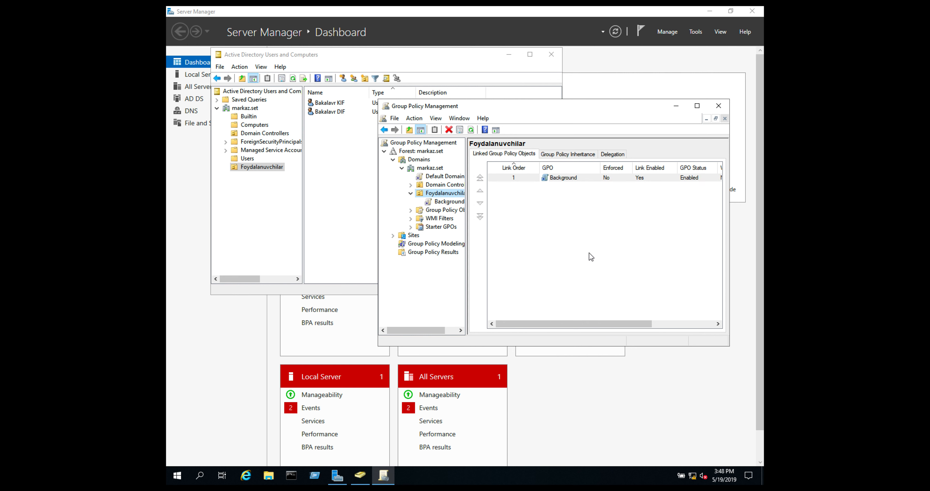
# Step: Show the scope of the Background policy and set its link to Foydalanuvchilar as Enforced
pyautogui.click(447, 201)
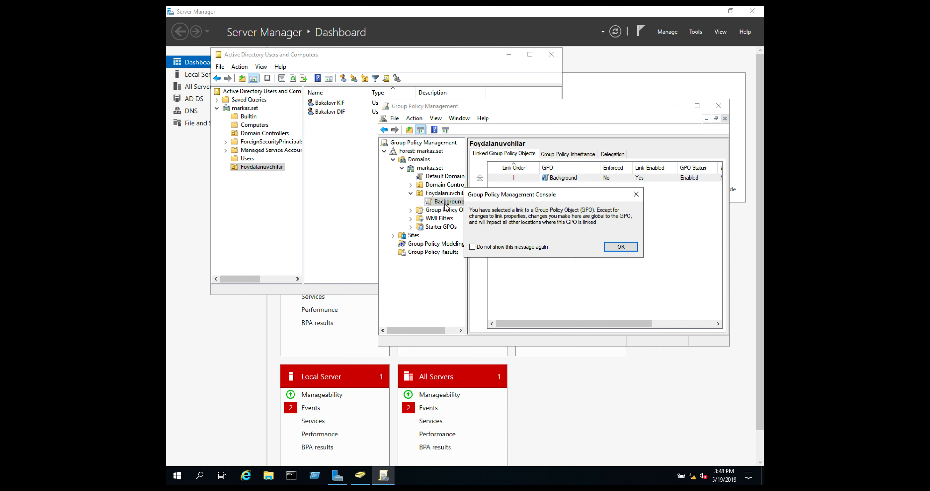
pyautogui.click(622, 247)
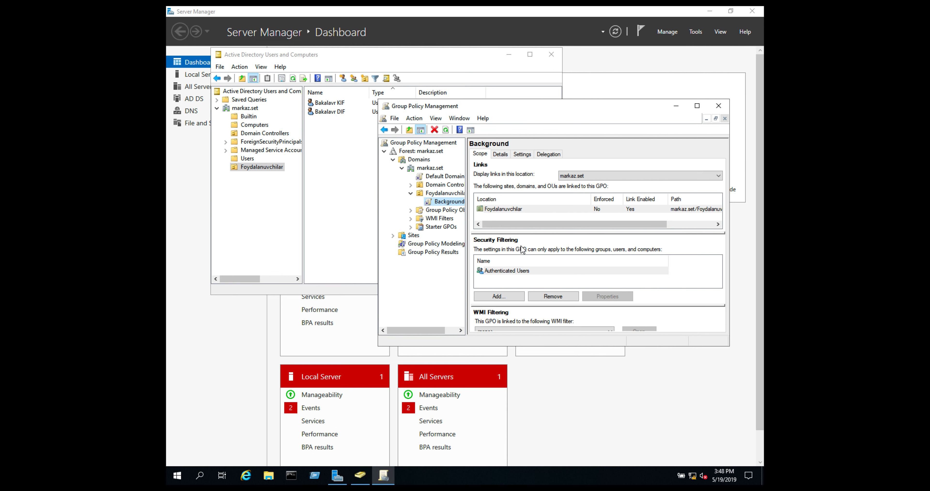
pyautogui.click(457, 206)
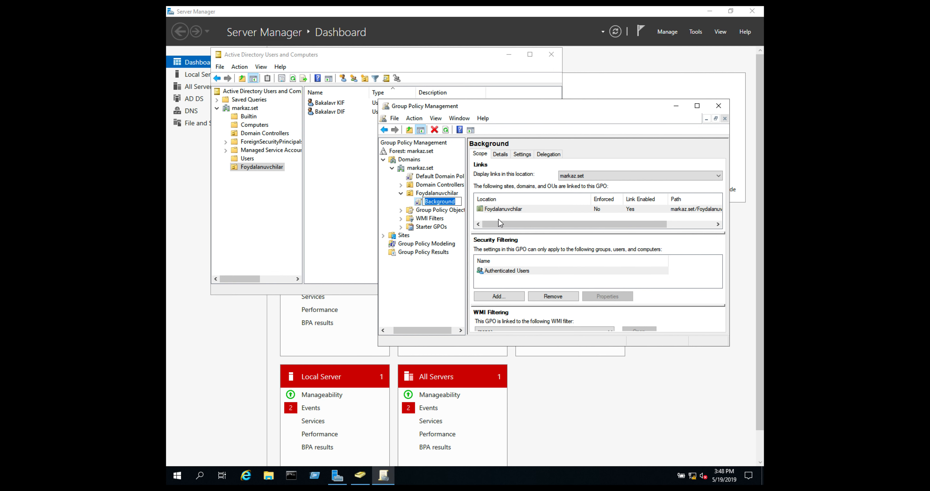
pyautogui.press('Return')
pyautogui.click(597, 210)
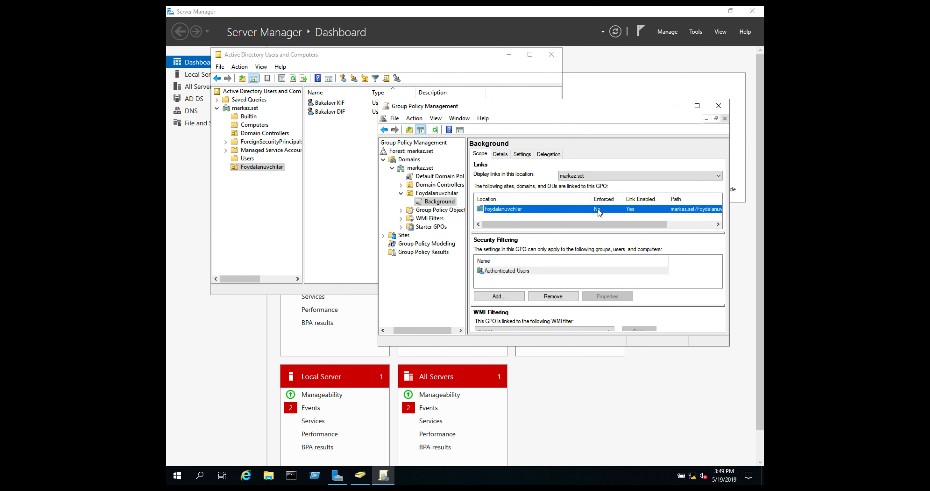
pyautogui.rightClick(599, 211)
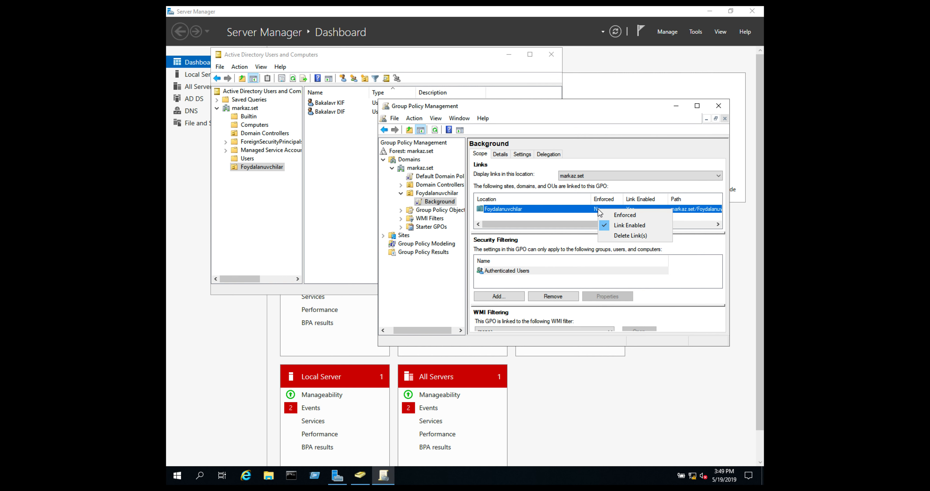
pyautogui.click(611, 216)
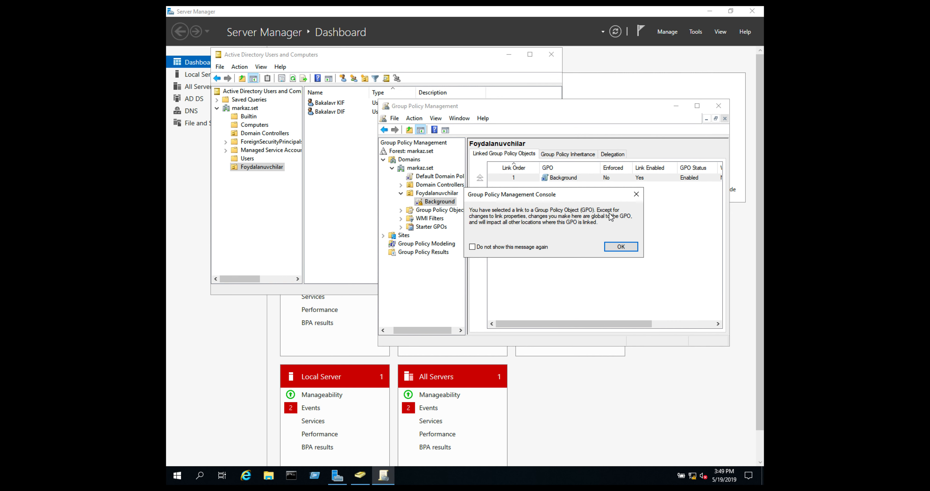
pyautogui.click(618, 249)
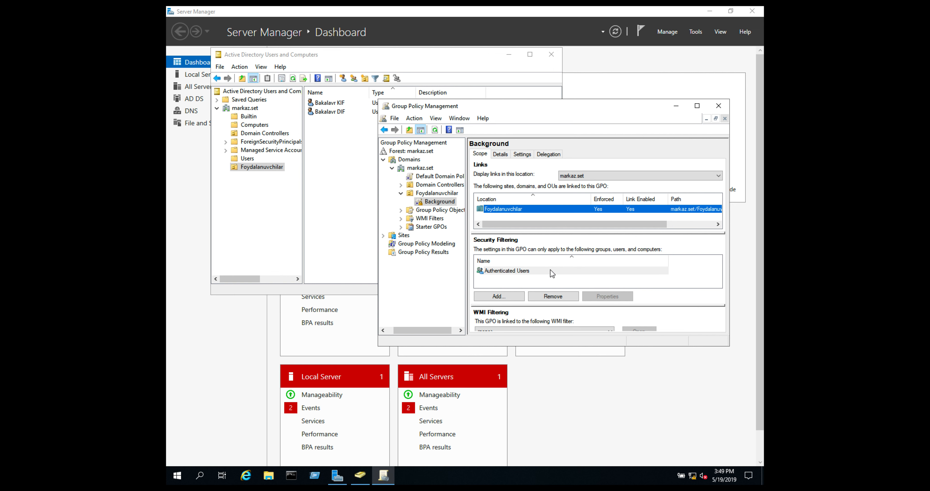
# Step: Check the accounts in Foydalanuvchilar that the Background policy covers, and open that policy for editing
pyautogui.click(445, 204)
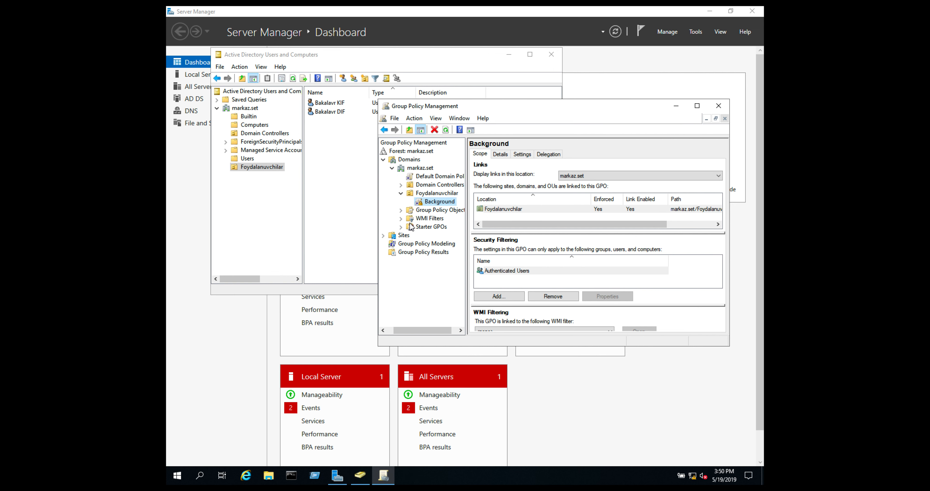
pyautogui.rightClick(428, 205)
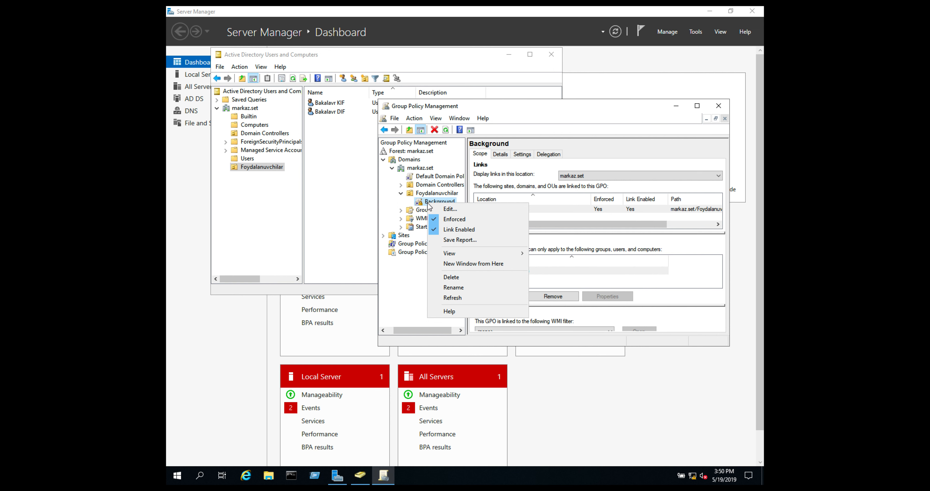
pyautogui.click(266, 168)
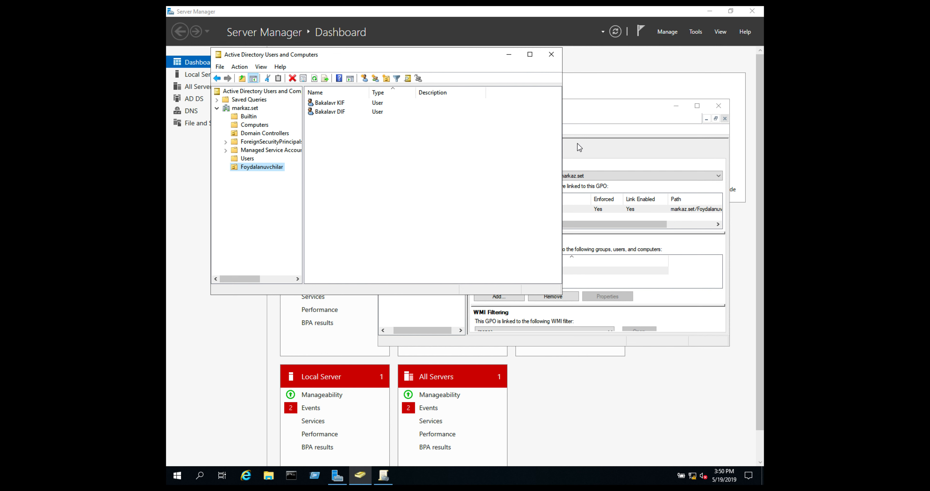
pyautogui.click(591, 145)
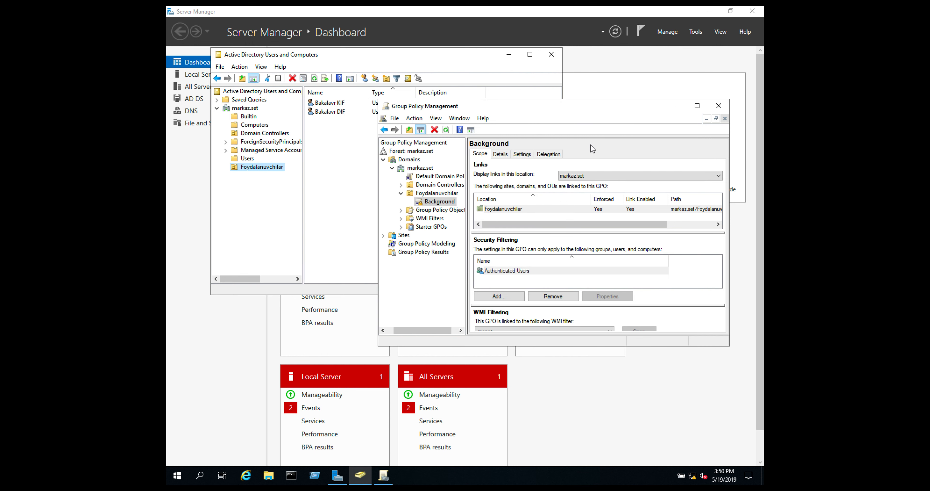
pyautogui.click(497, 210)
pyautogui.click(448, 203)
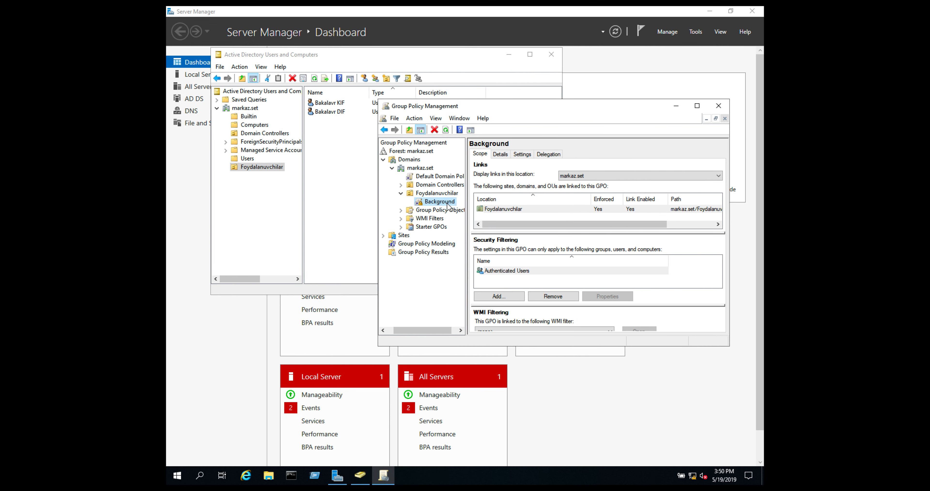
pyautogui.rightClick(448, 206)
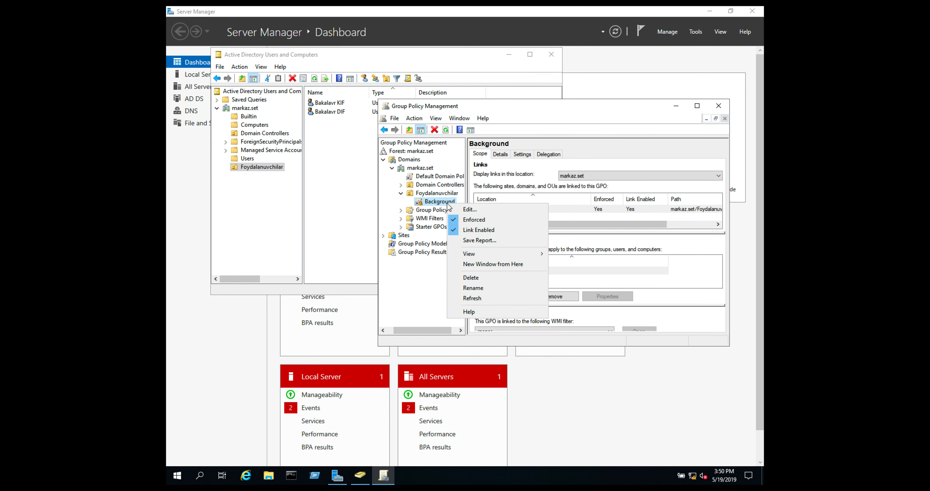
pyautogui.click(459, 210)
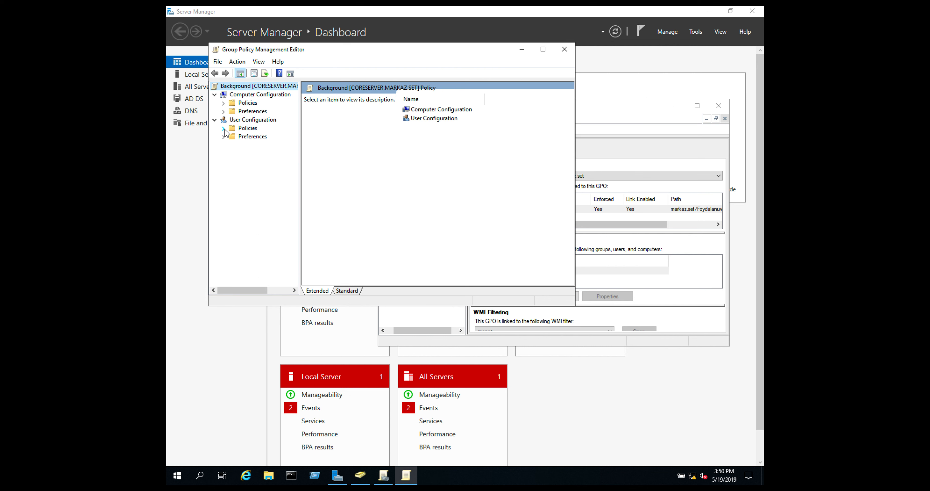
# Step: Navigate the policy's User Configuration through Policies and Administrative Templates to the Desktop subfolder inside Desktop
pyautogui.click(252, 120)
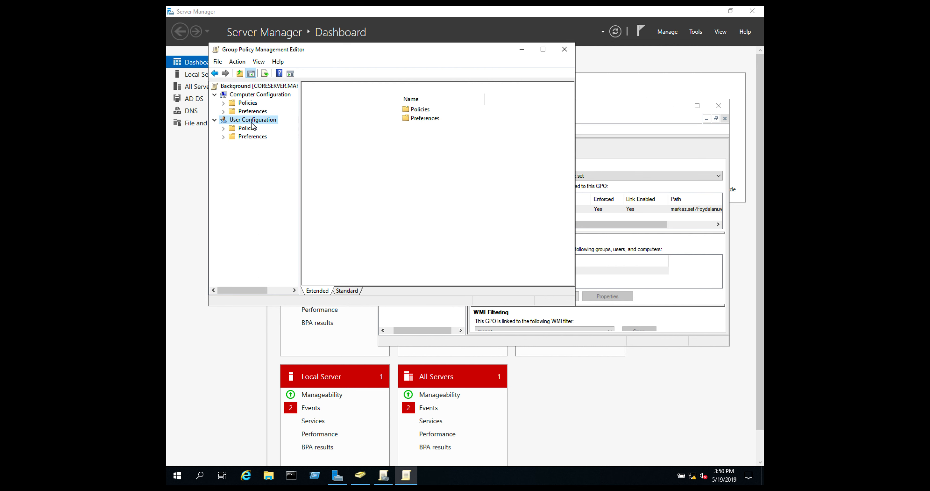
pyautogui.click(224, 136)
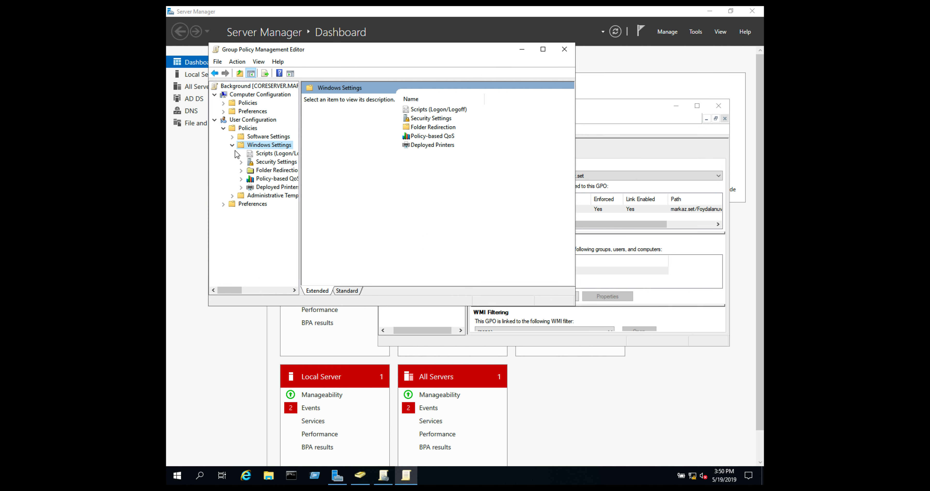
pyautogui.click(232, 145)
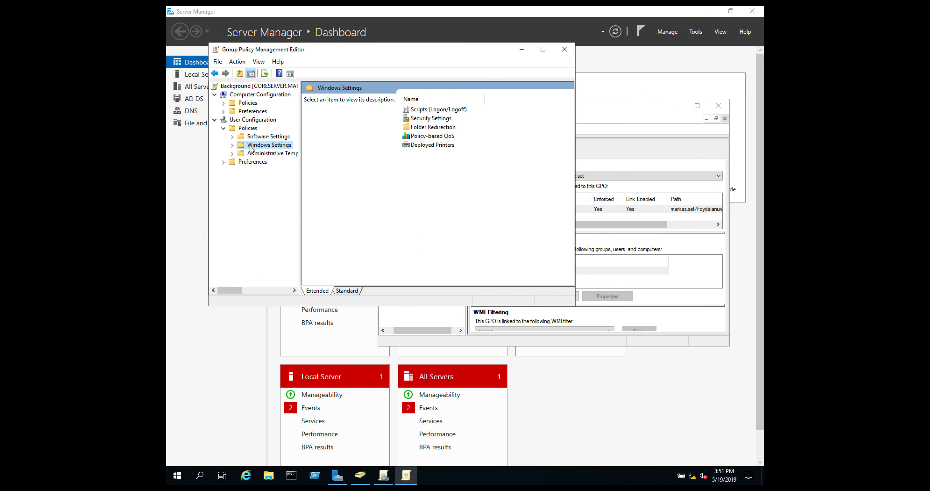
pyautogui.click(258, 154)
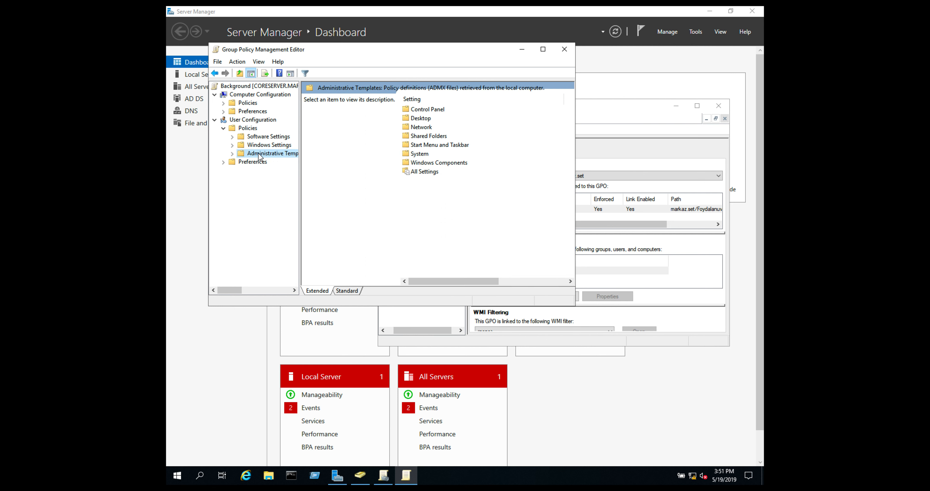
pyautogui.doubleClick(419, 120)
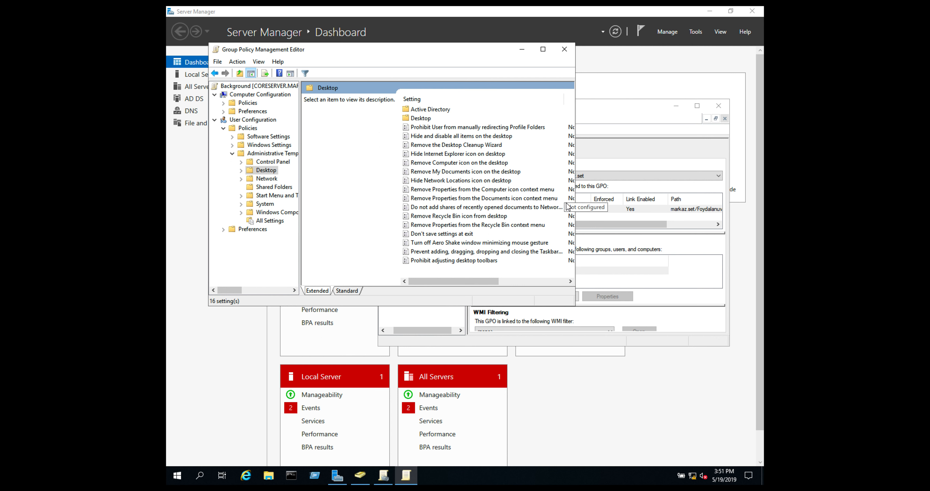
pyautogui.click(429, 119)
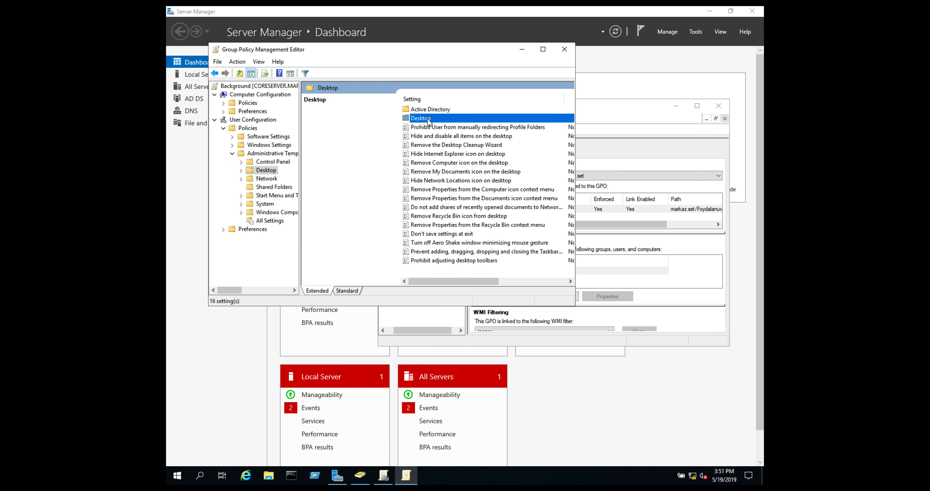
pyautogui.doubleClick(428, 118)
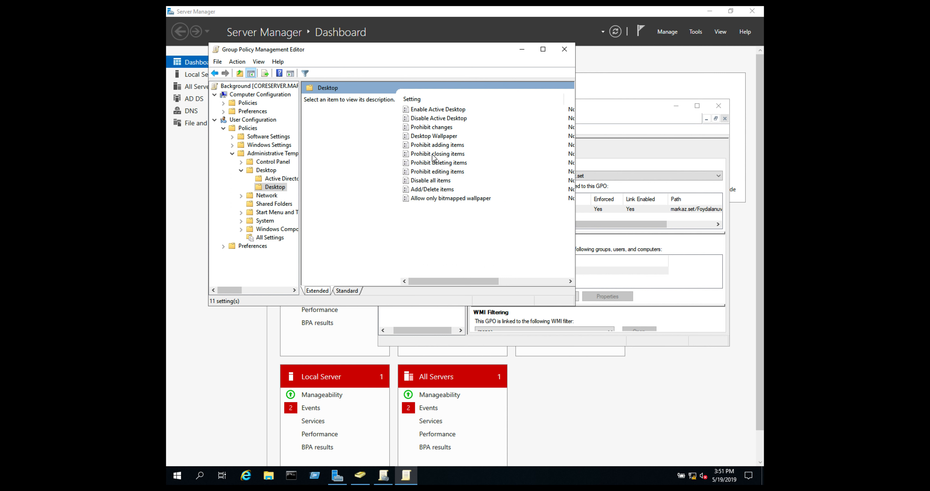
# Step: Maximize the policy editor, open the Desktop Wallpaper setting and set it to Enabled, ready for a wallpaper name
pyautogui.click(424, 139)
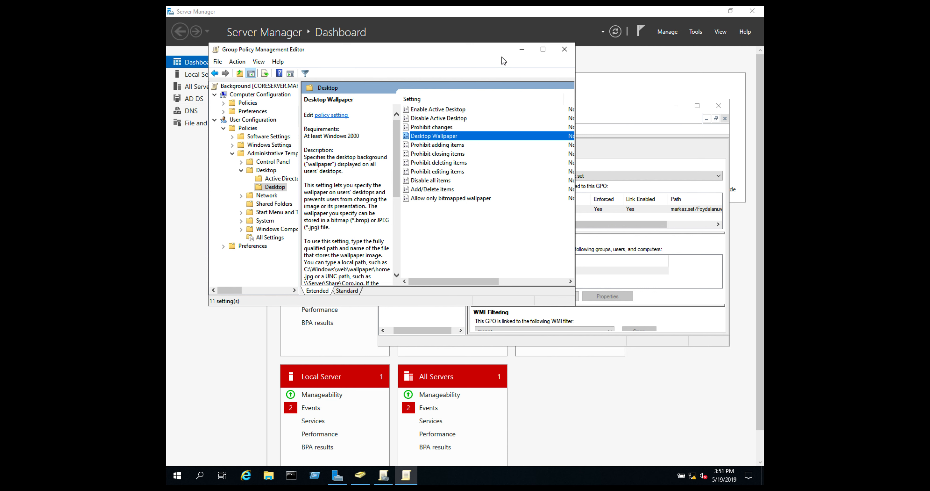
pyautogui.click(545, 52)
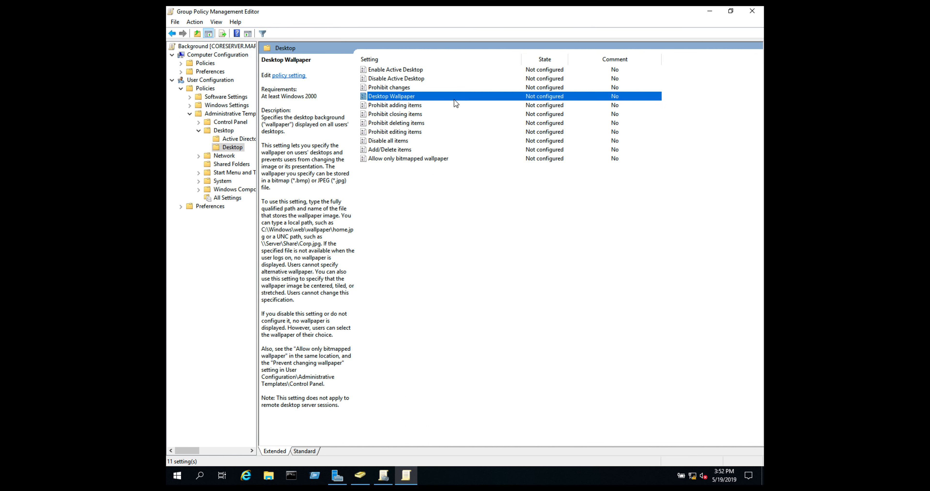
pyautogui.doubleClick(535, 96)
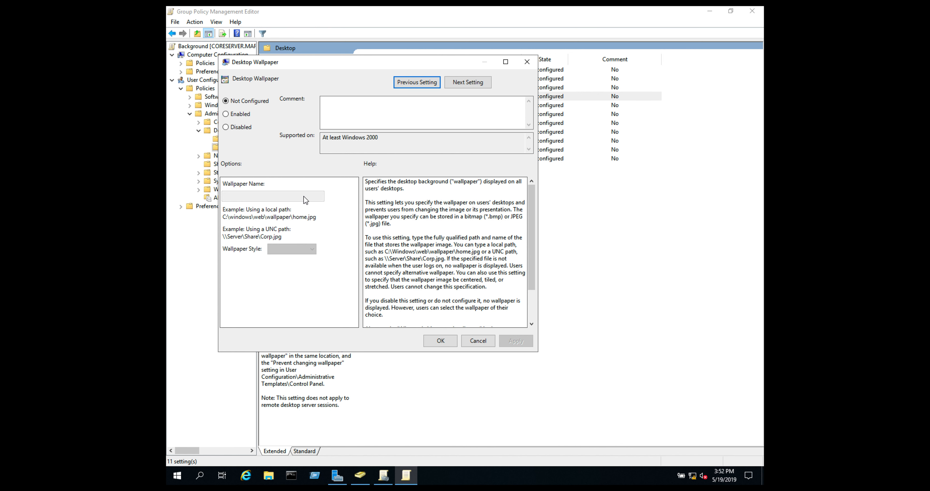
pyautogui.click(244, 116)
pyautogui.click(278, 196)
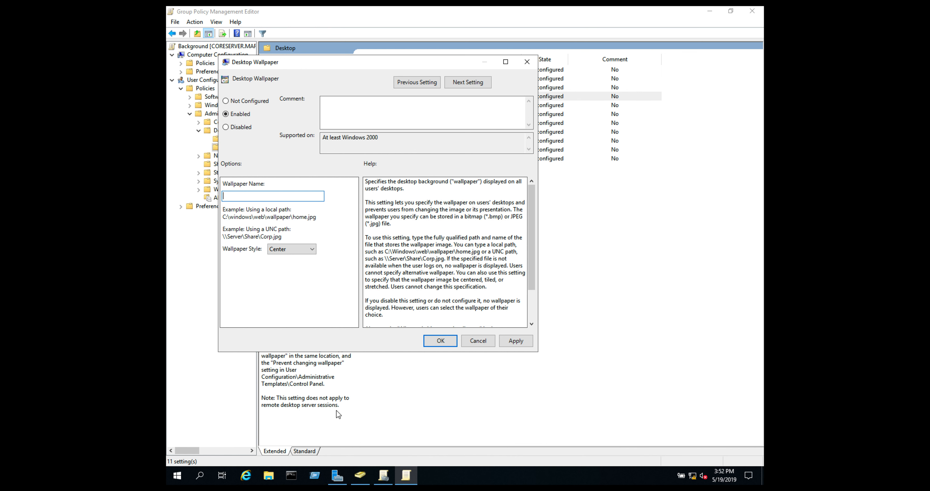
# Step: Search Windows for mspaint and open Paint with a blank canvas
pyautogui.click(178, 475)
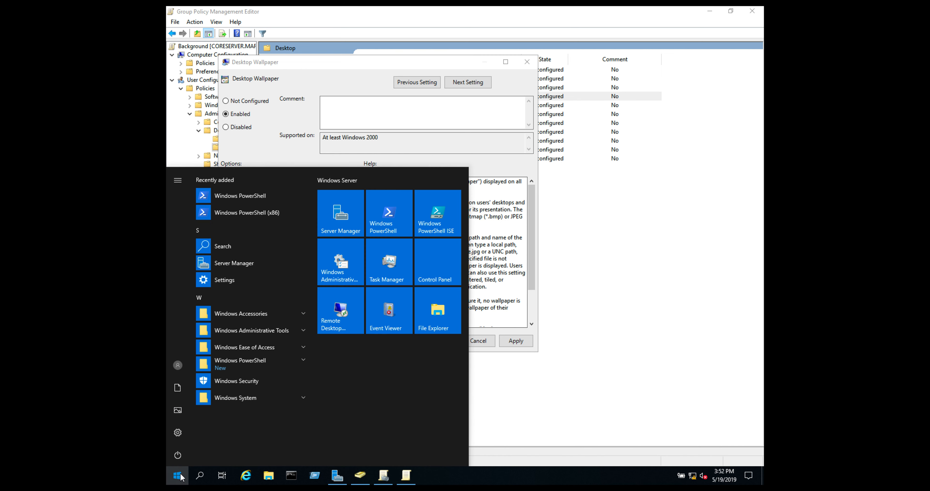
pyautogui.write('mspaint')
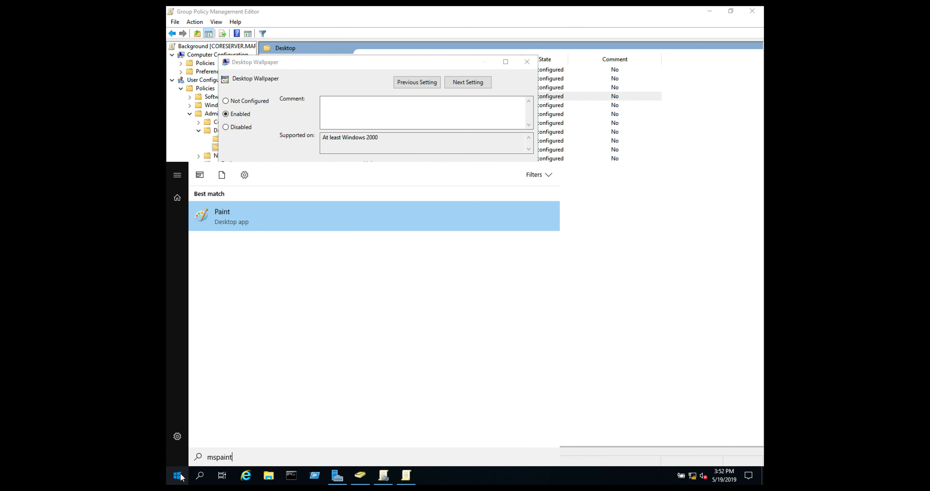
pyautogui.press('Return')
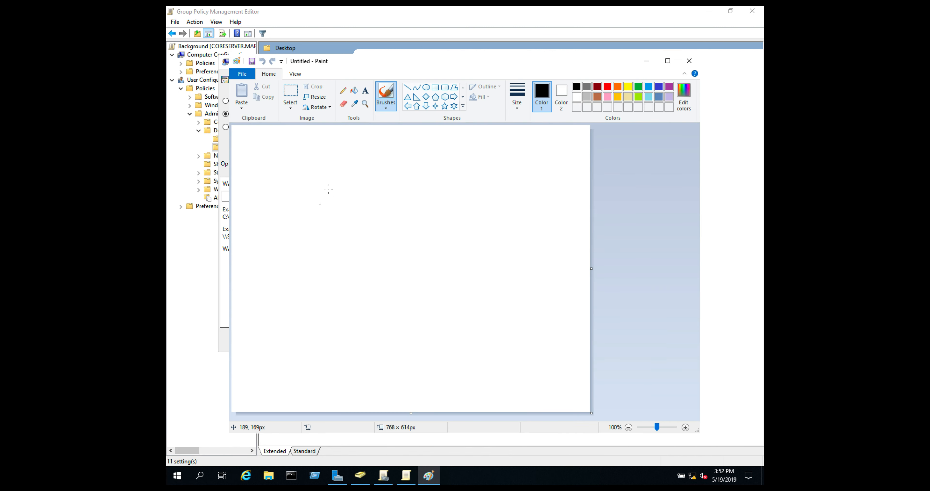
# Step: Add the text BAKALAVR to the blank canvas and set its font to Arial Black
pyautogui.click(364, 93)
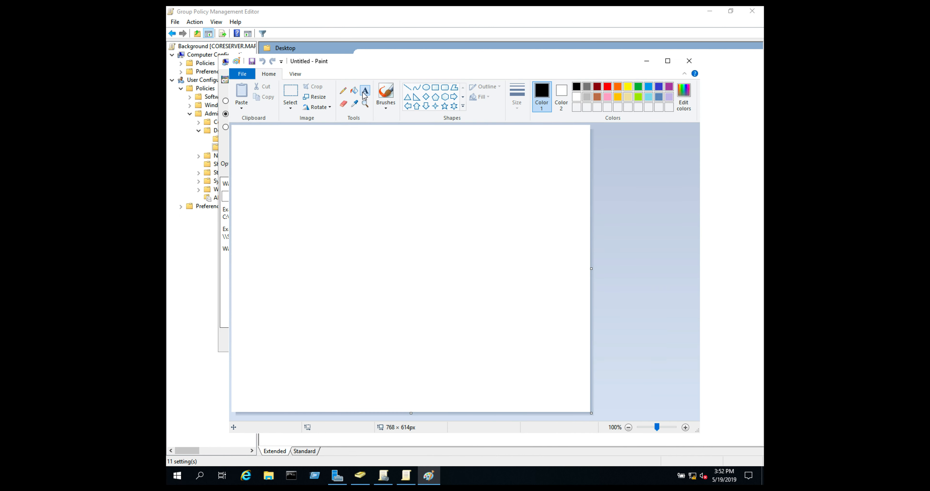
pyautogui.click(310, 242)
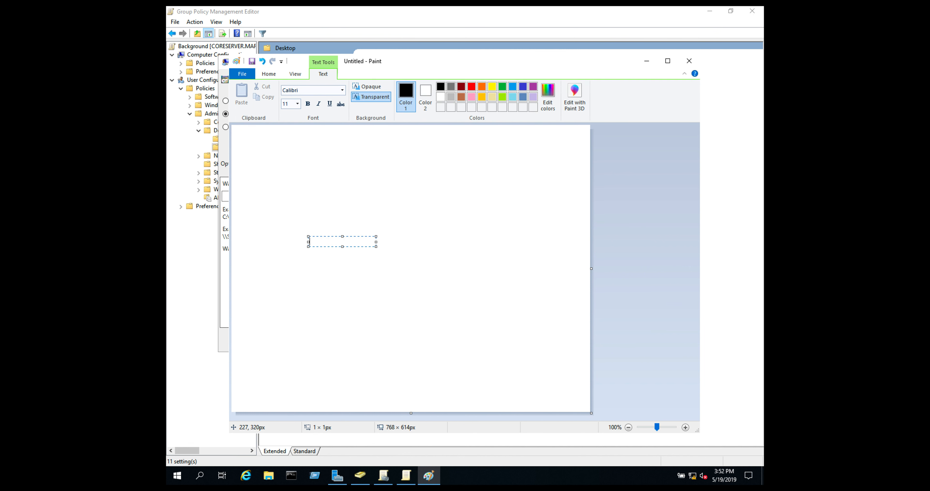
pyautogui.write('BAKALAVR')
pyautogui.hotkey('ctrl', 'a')
pyautogui.click(343, 90)
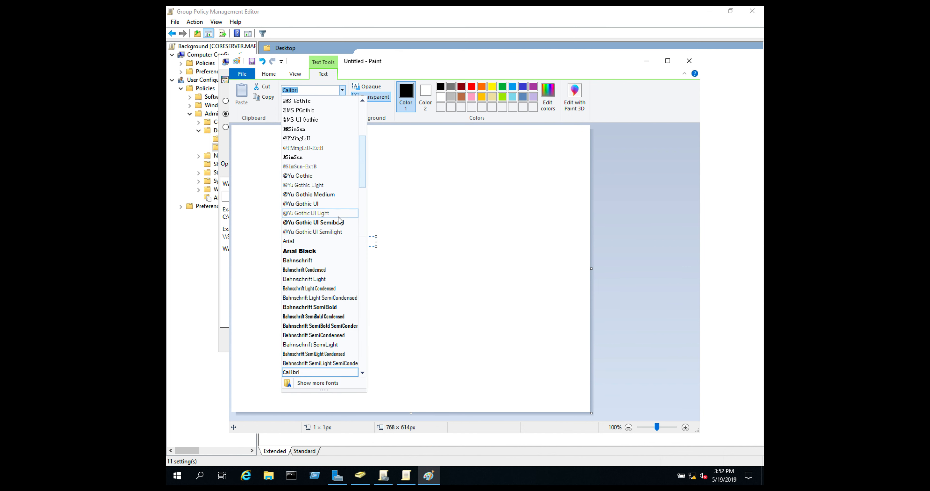
pyautogui.click(335, 251)
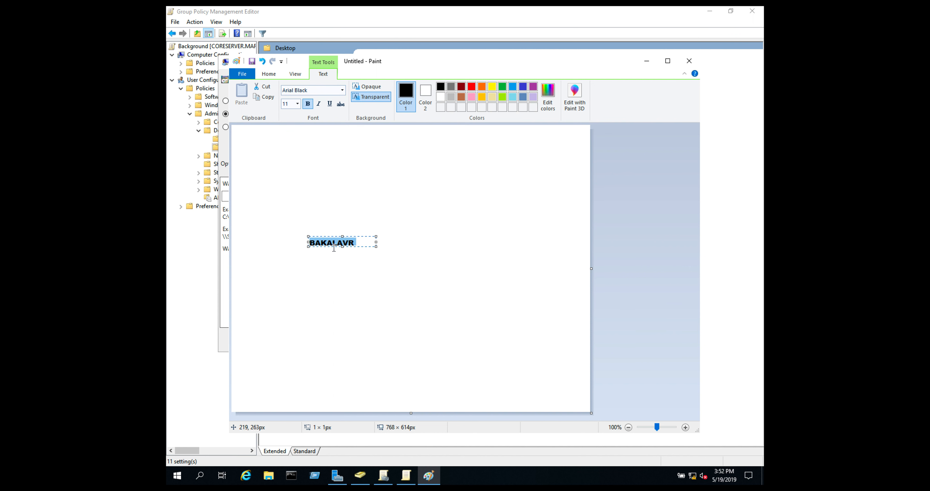
# Step: Enlarge the BAKALAVR text box to about 692 × 242 px, set the font size to 72, and place the text on one line
pyautogui.moveTo(376, 247); pyautogui.dragTo(577, 347)
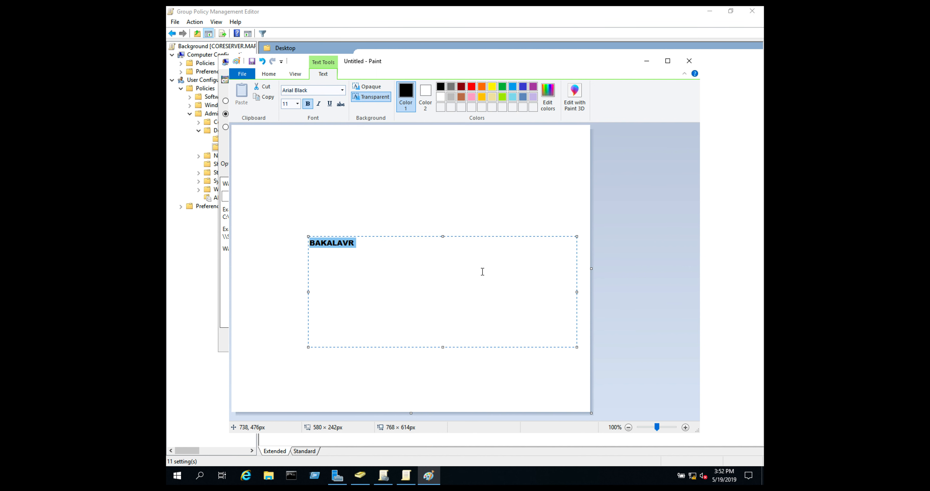
pyautogui.click(298, 105)
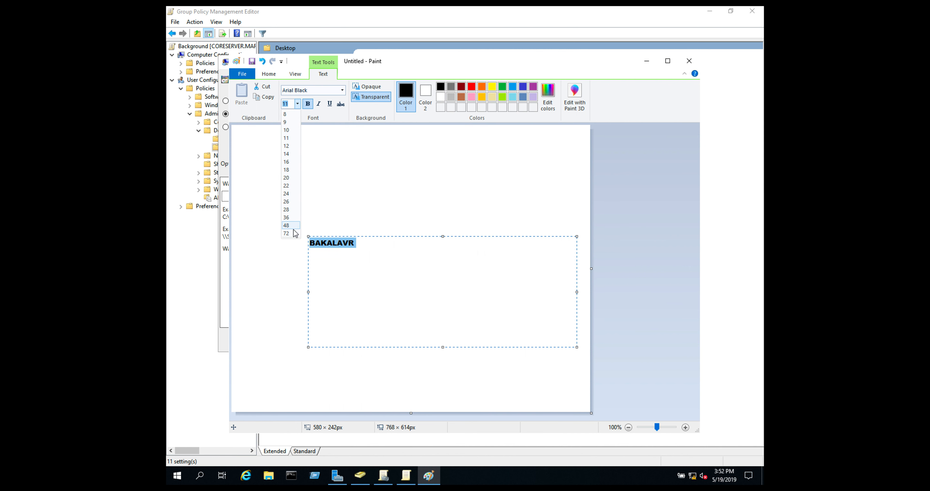
pyautogui.click(286, 233)
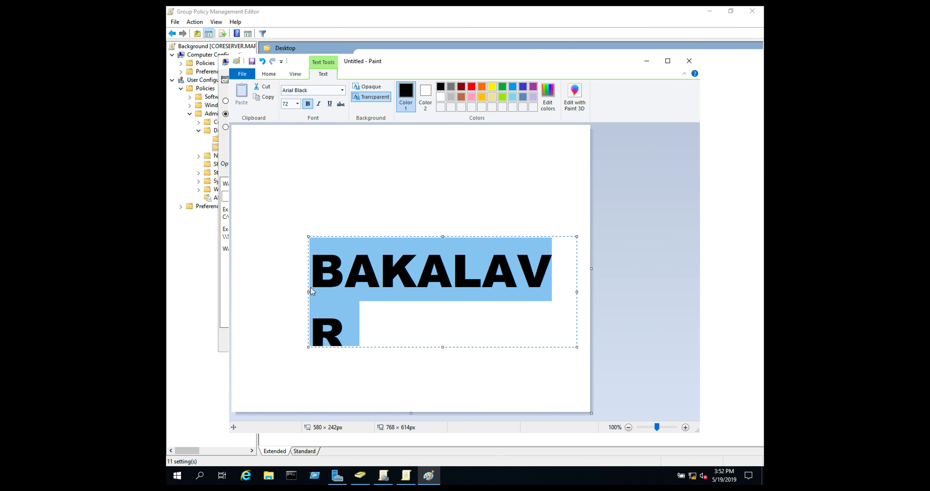
pyautogui.moveTo(308, 292); pyautogui.dragTo(255, 288)
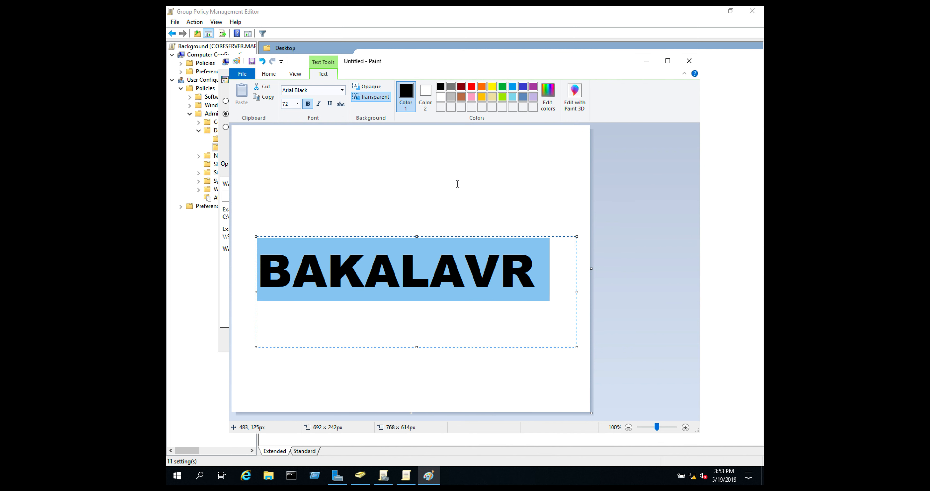
pyautogui.click(473, 188)
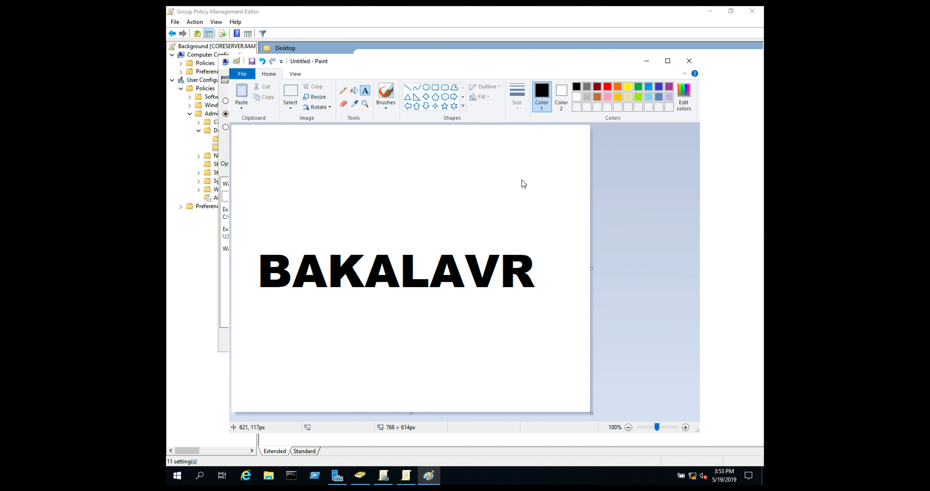
# Step: Start saving the picture and browse to the Users folder on Local Disk (C:) as its location
pyautogui.hotkey('ctrl', 's')
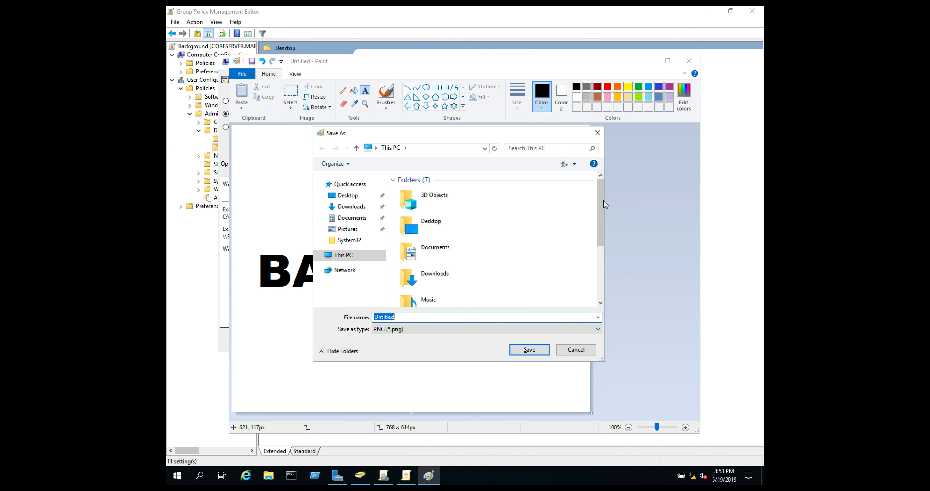
pyautogui.click(599, 276)
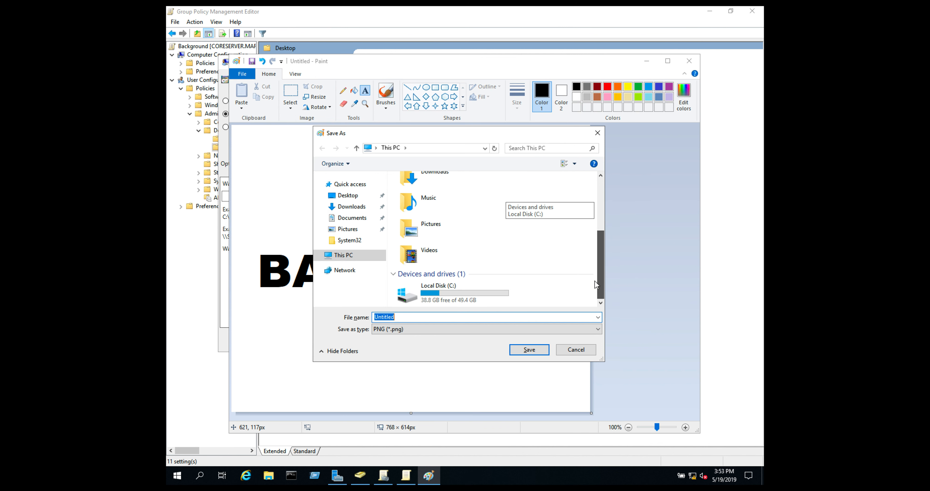
pyautogui.doubleClick(493, 292)
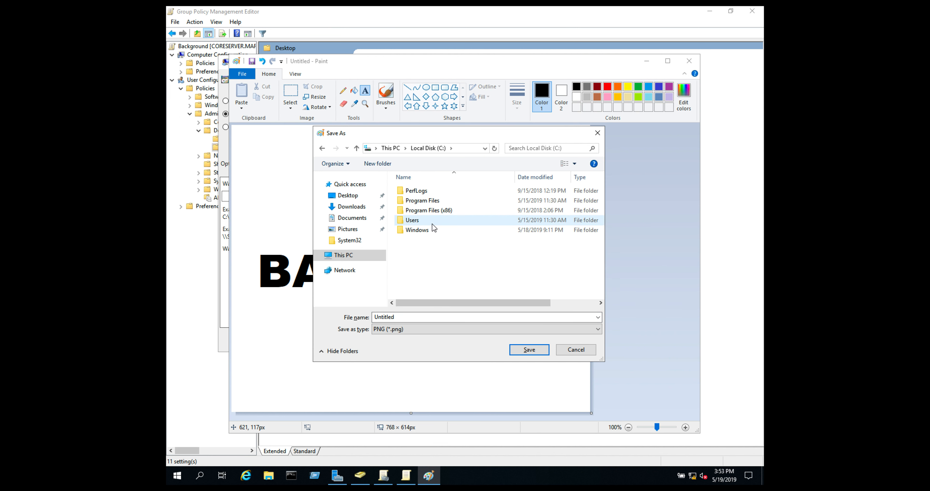
pyautogui.doubleClick(422, 316)
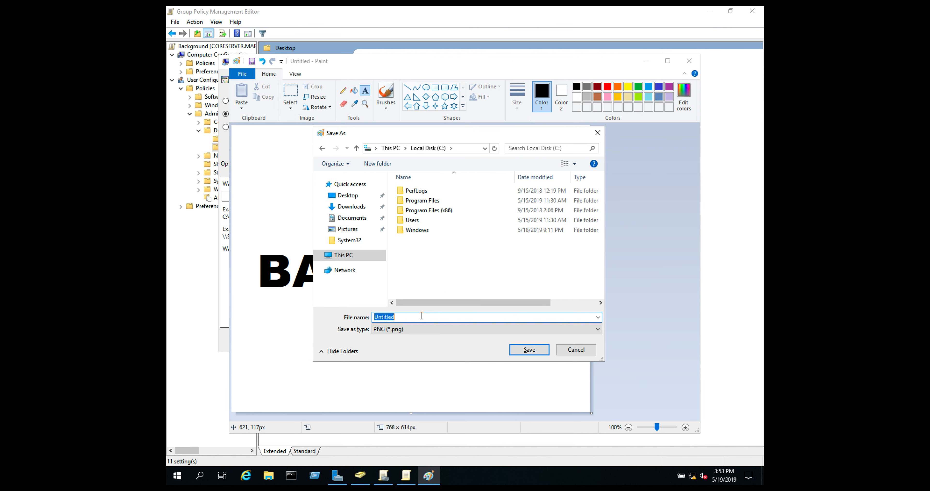
pyautogui.write('s')
pyautogui.rightClick(440, 270)
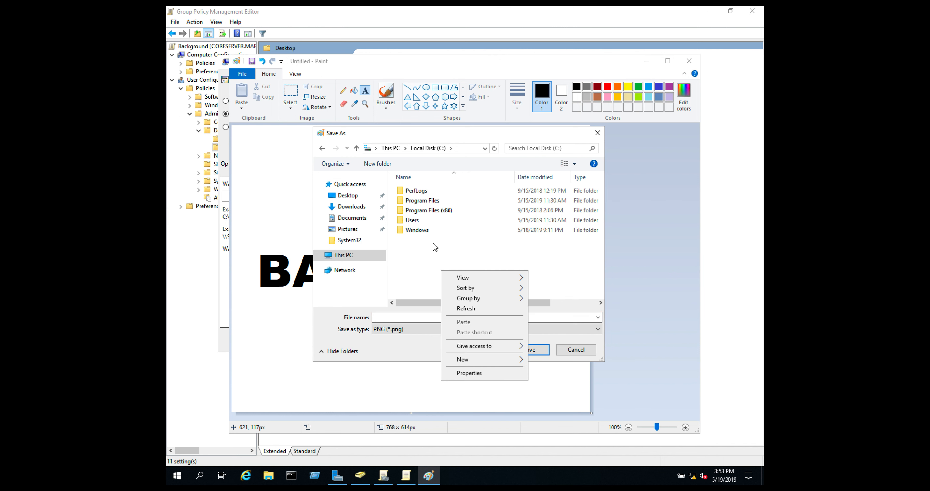
pyautogui.click(422, 221)
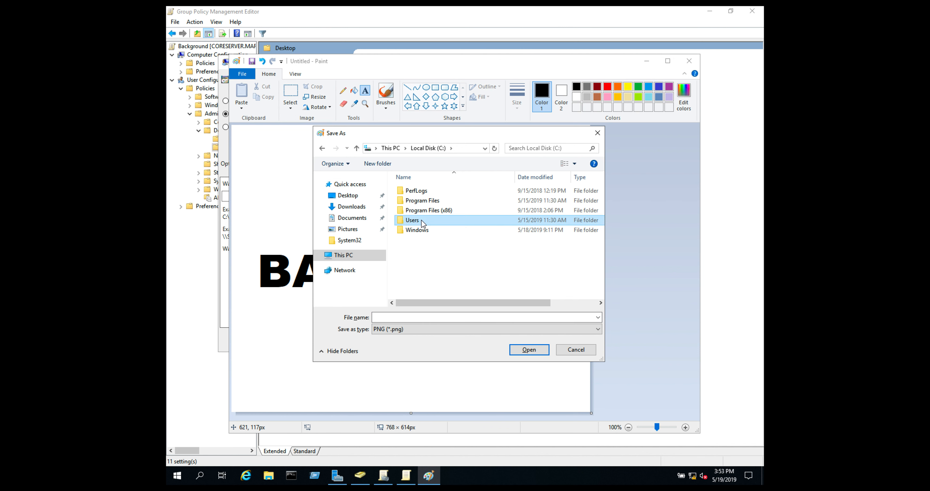
pyautogui.doubleClick(422, 220)
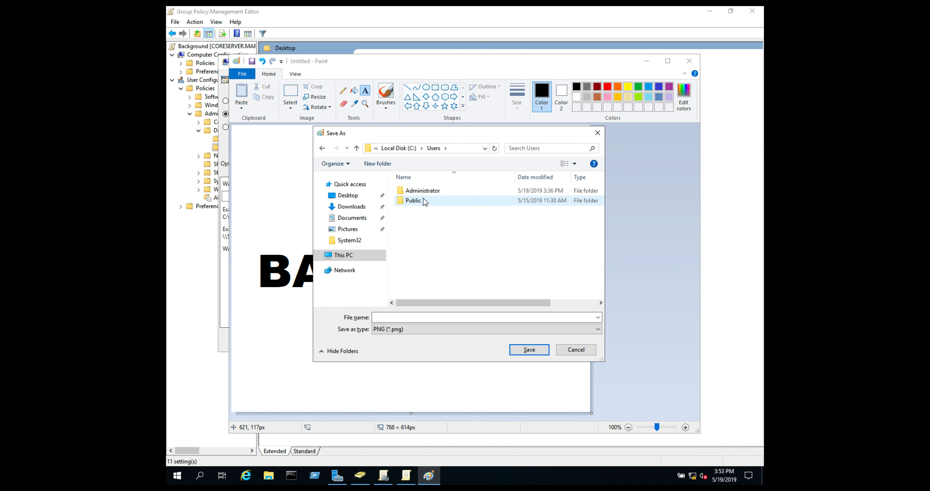
# Step: Create a new folder named wallpaper inside C:\Users from the save dialog
pyautogui.rightClick(423, 218)
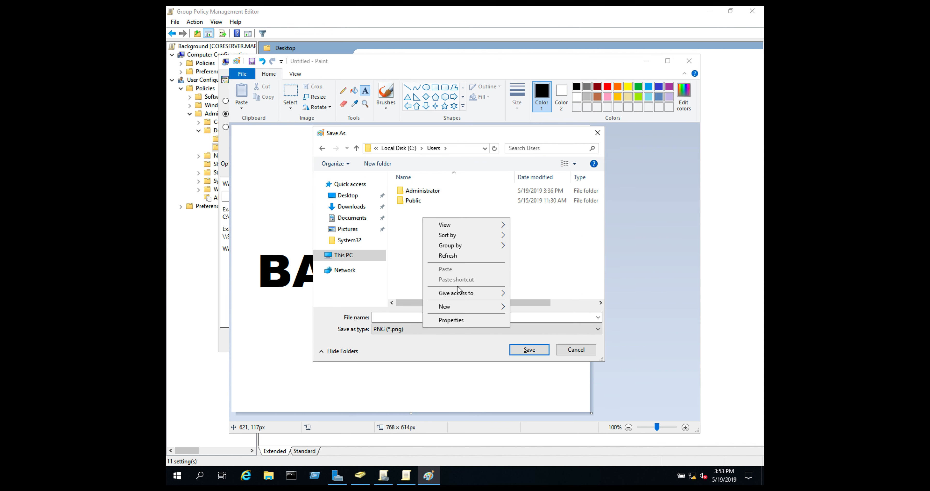
pyautogui.moveTo(469, 306)
pyautogui.click(524, 306)
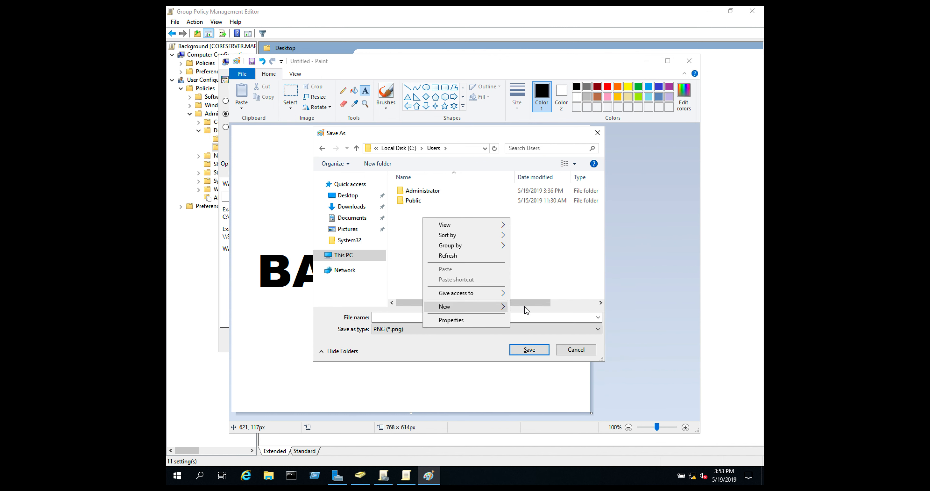
pyautogui.write('wallpaper')
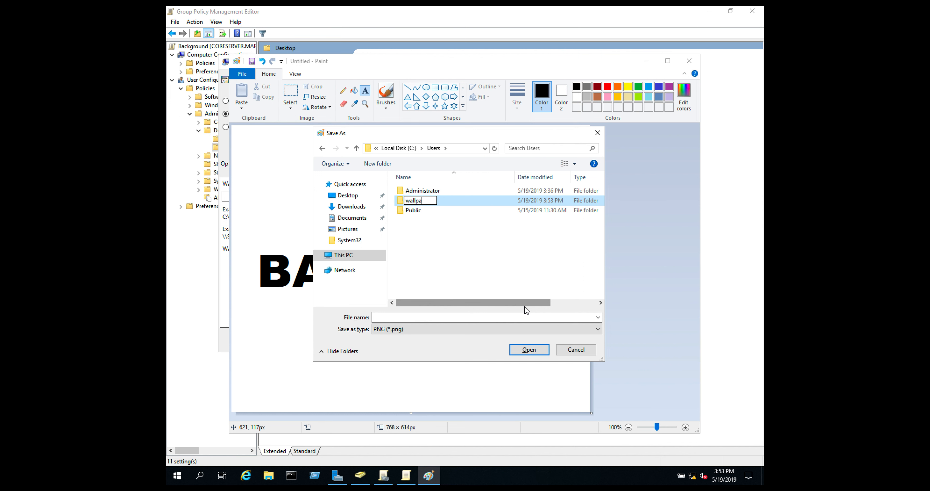
pyautogui.press('Return')
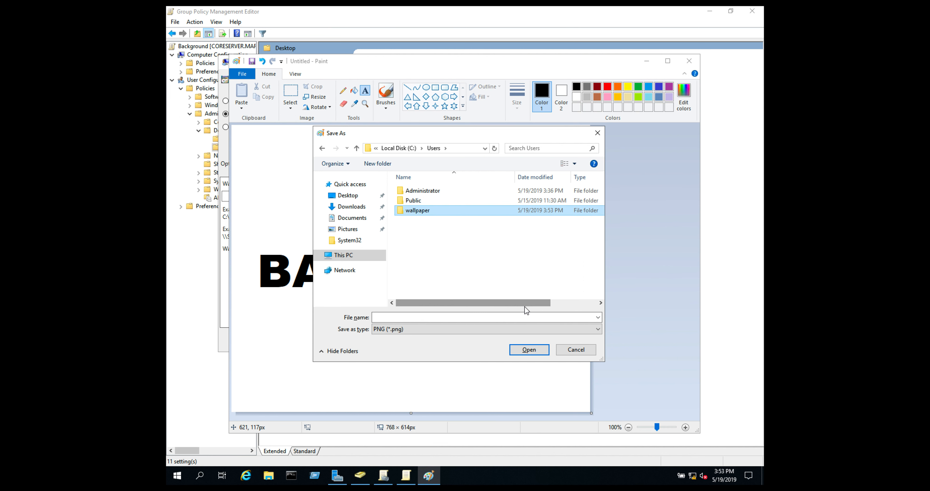
# Step: Save the picture in the wallpaper folder as a PNG named bg
pyautogui.press('Return')
pyautogui.click(509, 318)
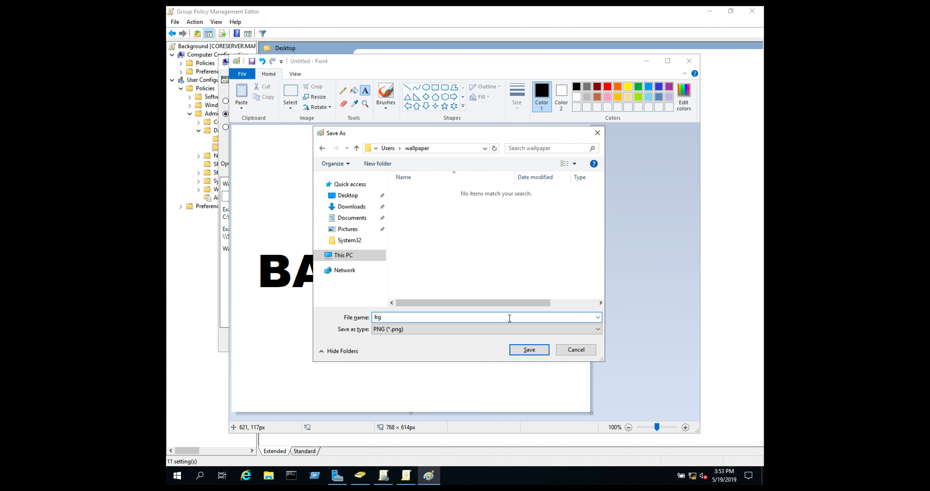
pyautogui.press('Return')
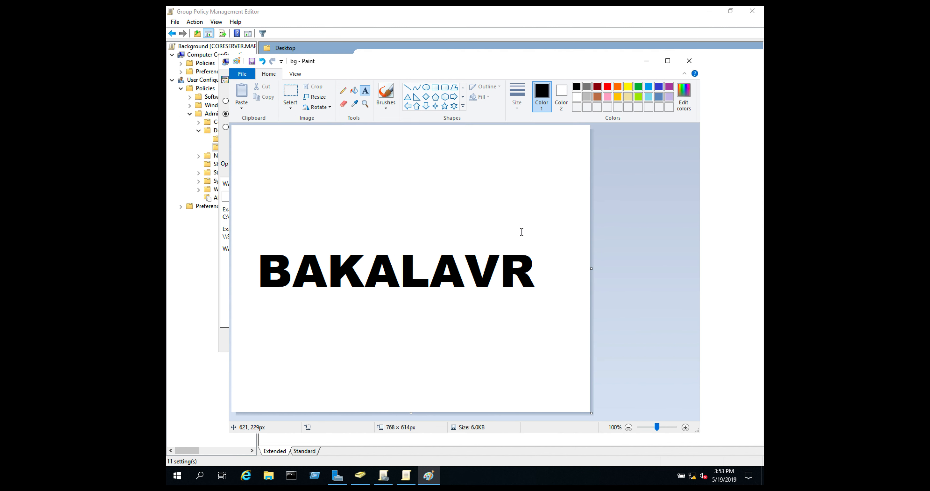
# Step: Close Paint and the Desktop Wallpaper setting, and switch to File Explorer to open the Users folder on Local Disk (C:)
pyautogui.click(689, 61)
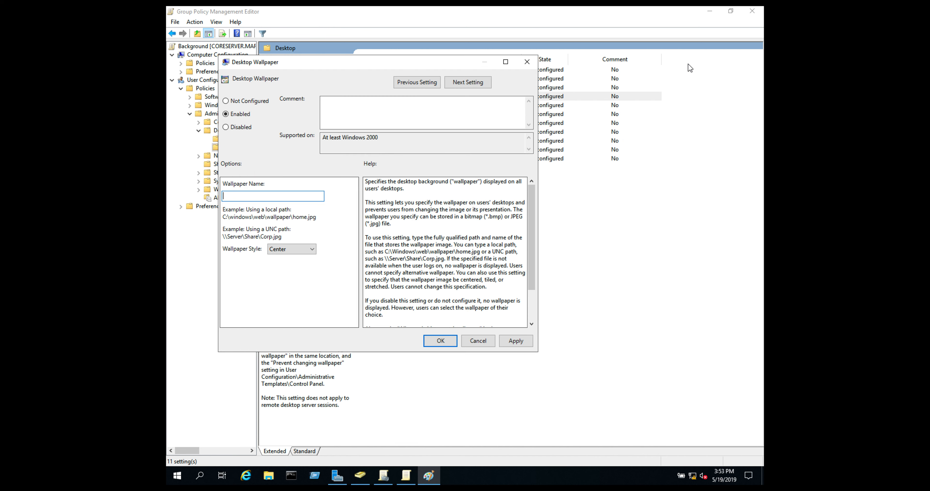
pyautogui.click(527, 61)
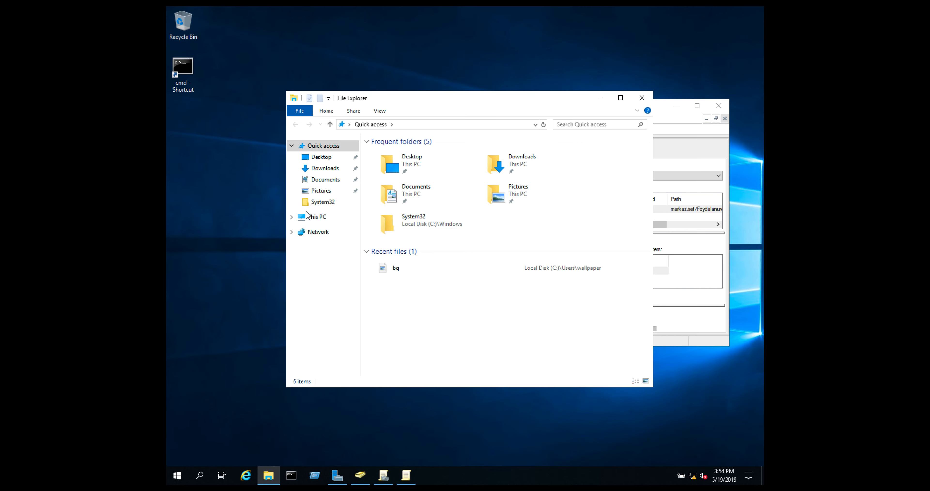
pyautogui.click(311, 217)
pyautogui.click(413, 275)
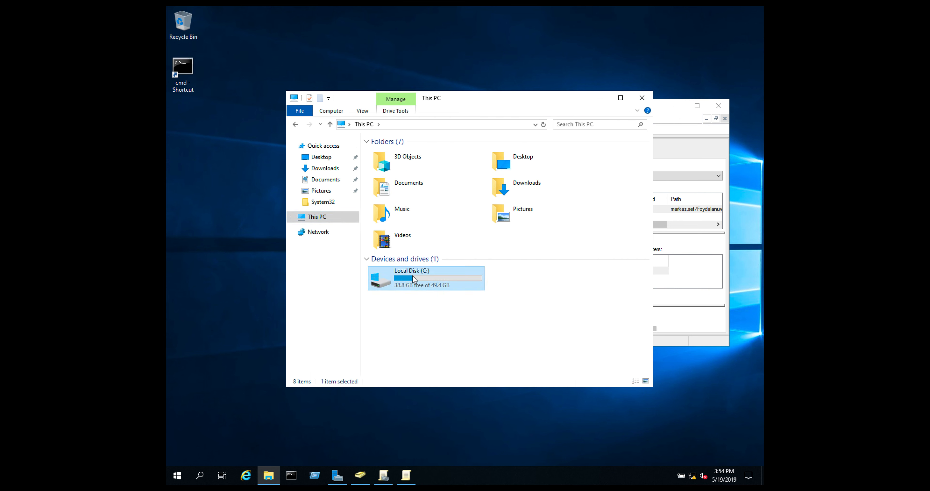
pyautogui.doubleClick(415, 281)
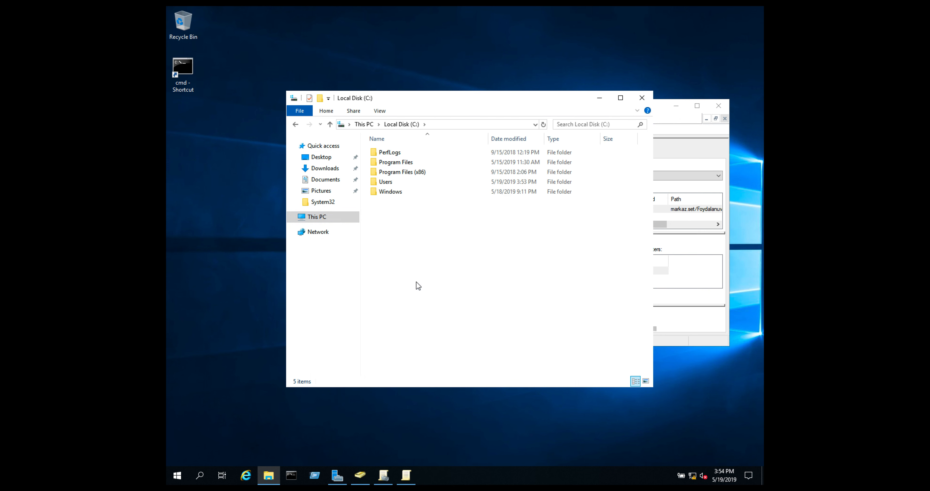
pyautogui.doubleClick(405, 182)
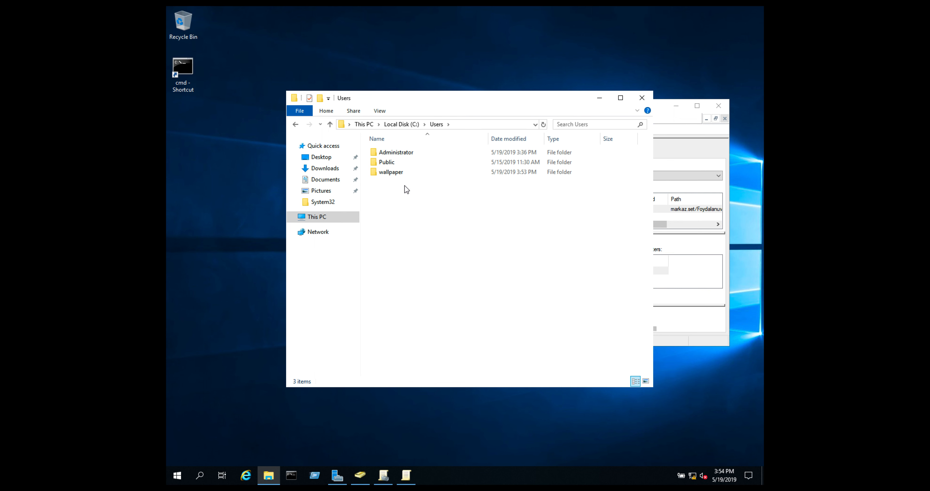
# Step: Open the wallpaper folder's sharing properties and start choosing the network people to share it with
pyautogui.click(403, 172)
pyautogui.rightClick(403, 173)
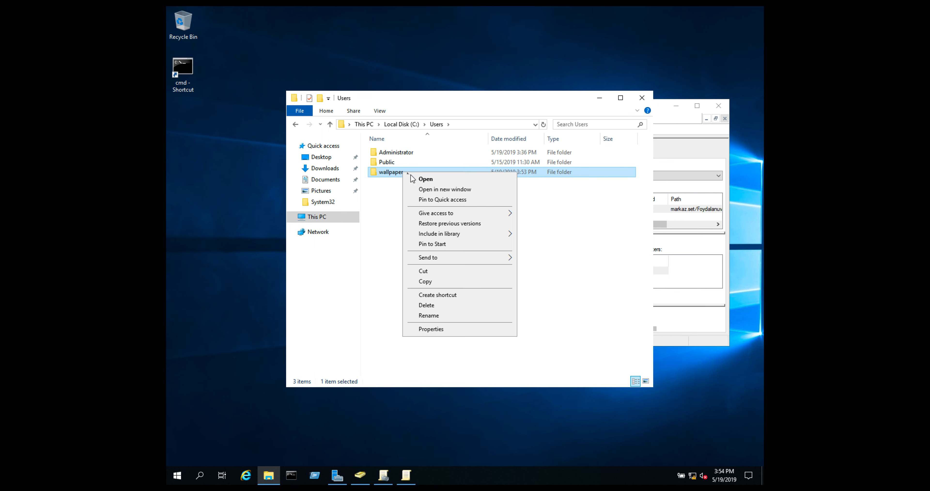
pyautogui.click(448, 328)
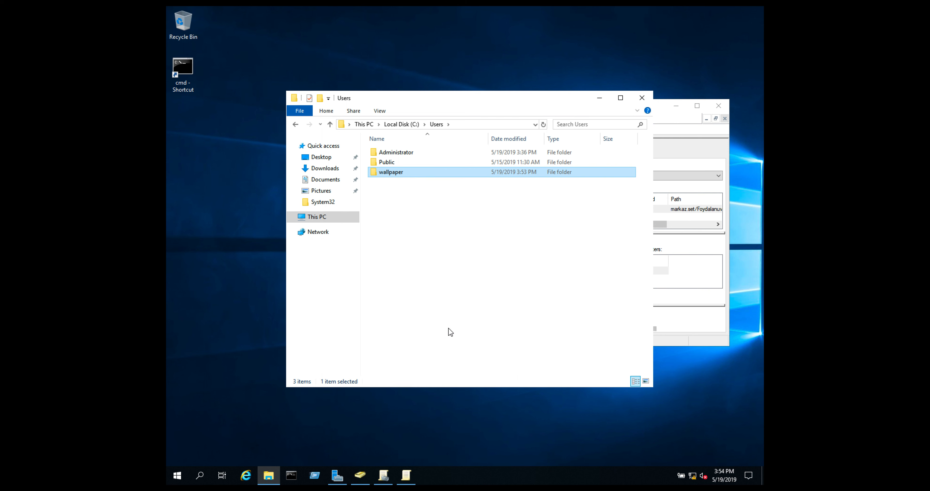
pyautogui.click(447, 197)
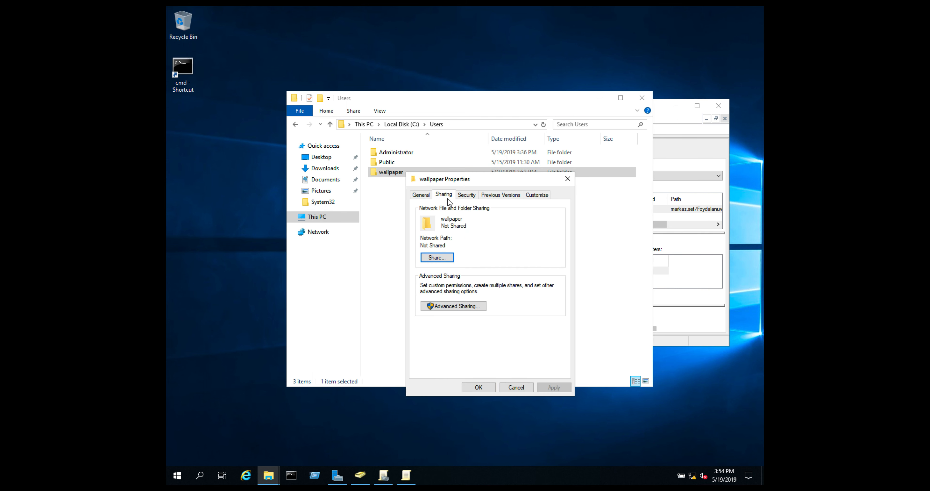
pyautogui.click(447, 259)
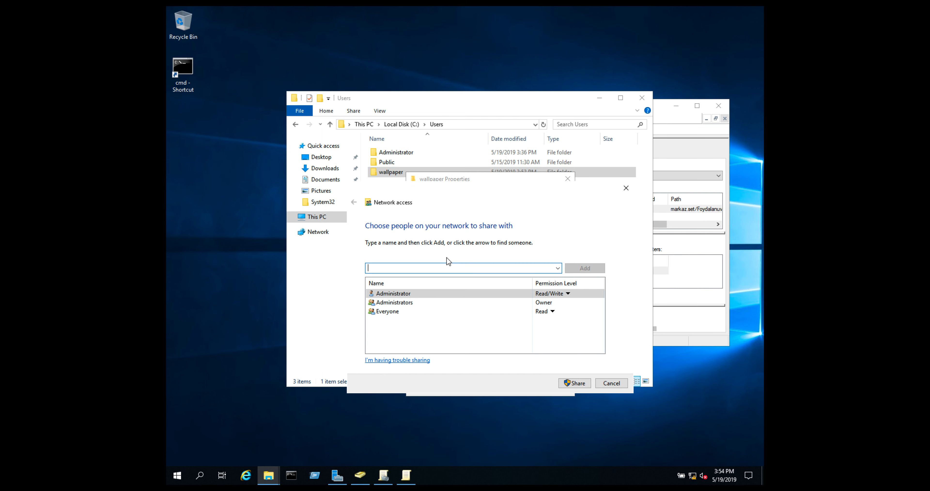
# Step: Try to add "au" to the sharing list and open the search for users or groups
pyautogui.click(450, 267)
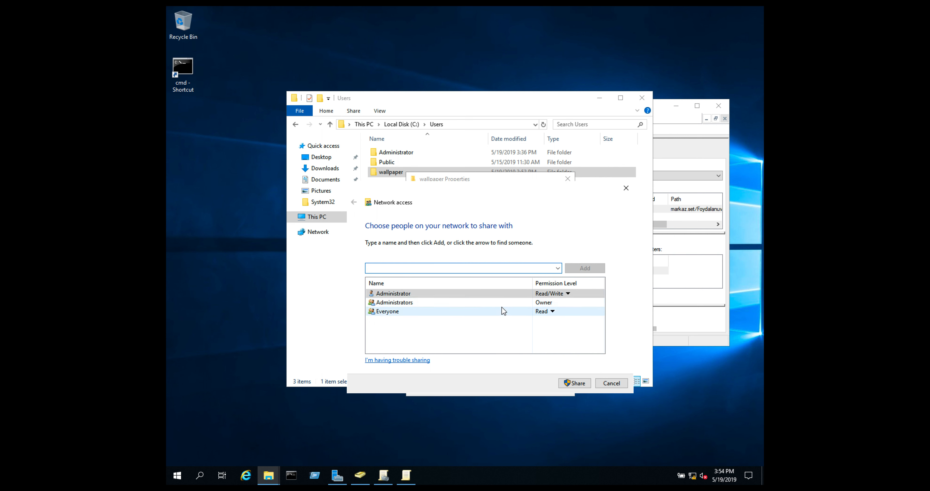
pyautogui.write('au')
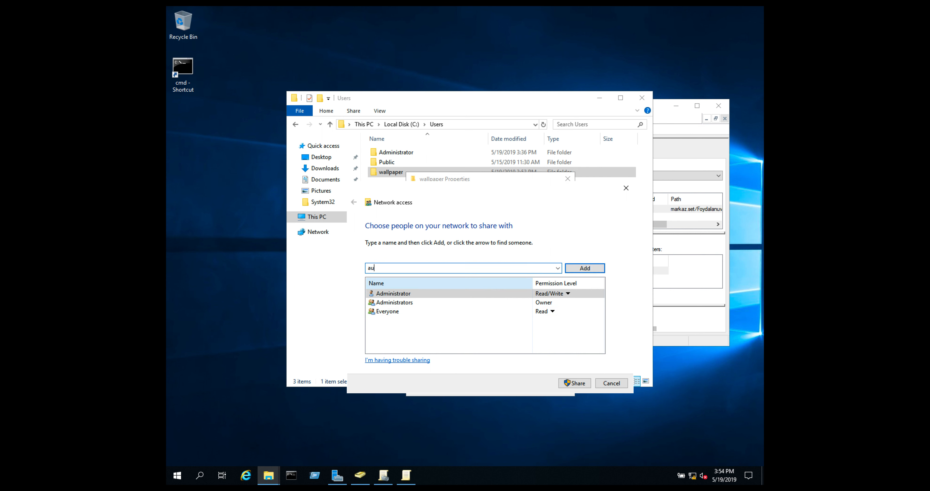
pyautogui.press('BackSpace')
pyautogui.press('BackSpace')
pyautogui.write('au')
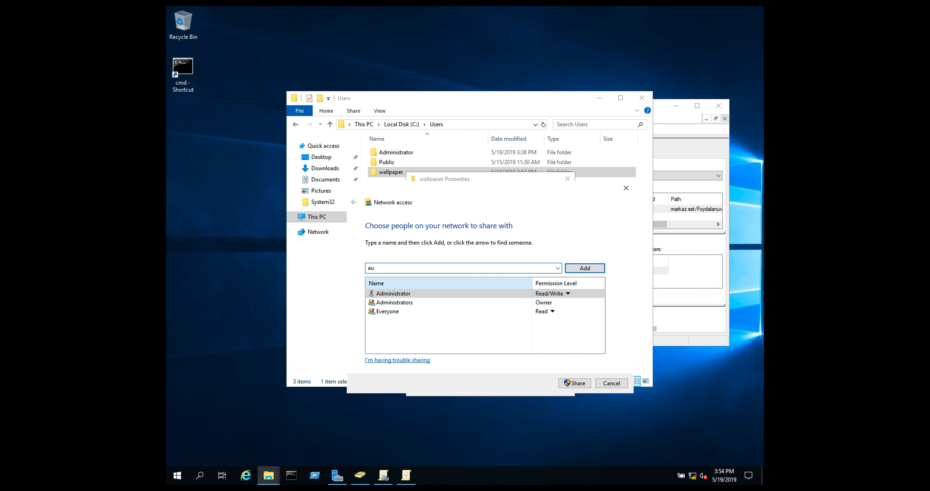
pyautogui.click(592, 268)
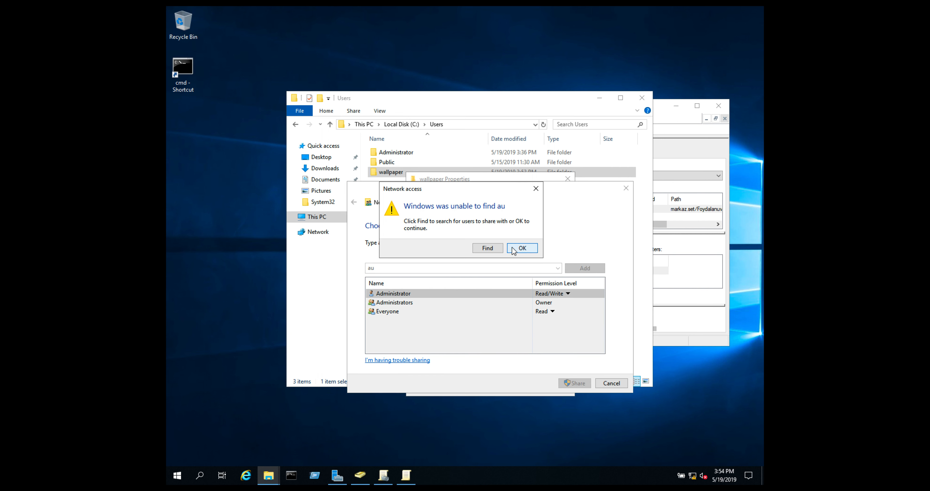
pyautogui.click(494, 247)
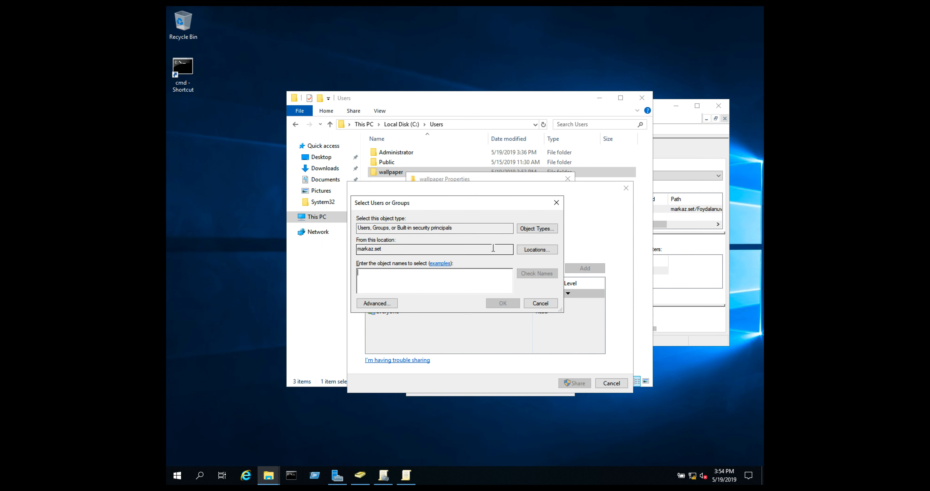
# Step: Look up "authen" among the markaz.set users and groups and add Authenticated Users to the sharing list
pyautogui.write('au')
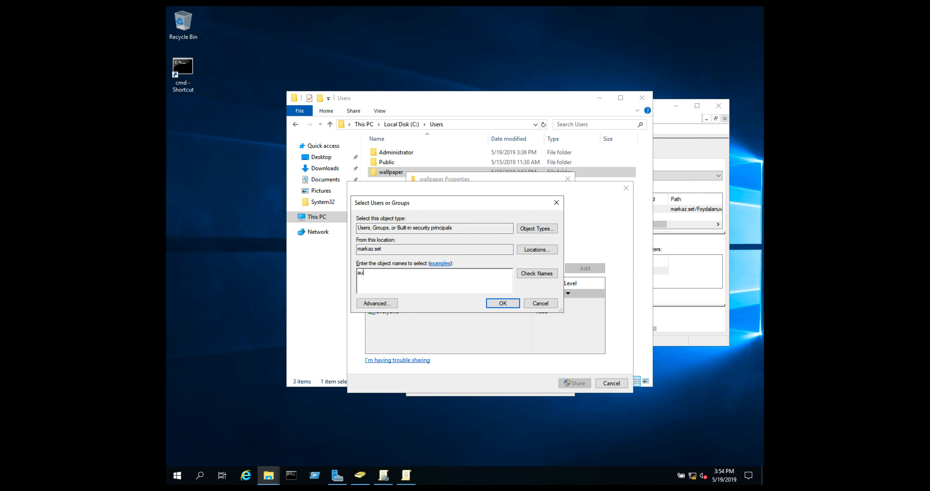
pyautogui.write('then')
pyautogui.click(520, 275)
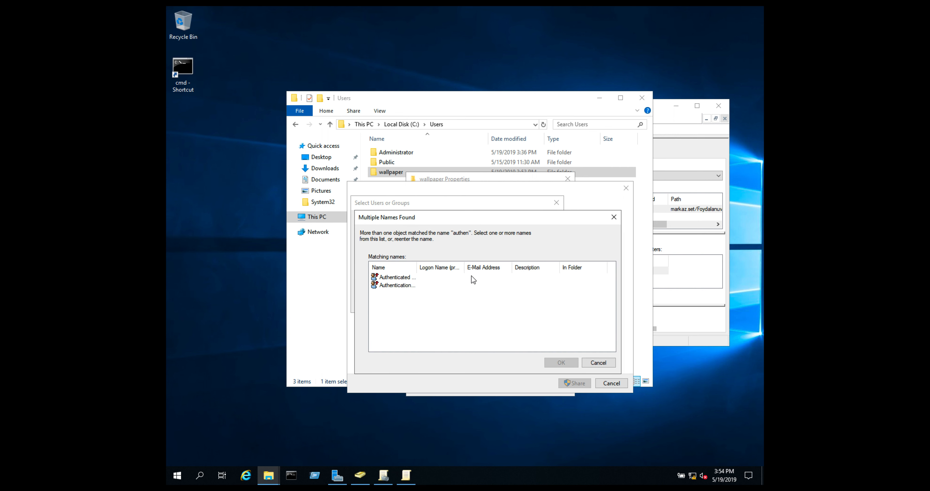
pyautogui.moveTo(418, 267); pyautogui.dragTo(463, 267)
pyautogui.doubleClick(432, 276)
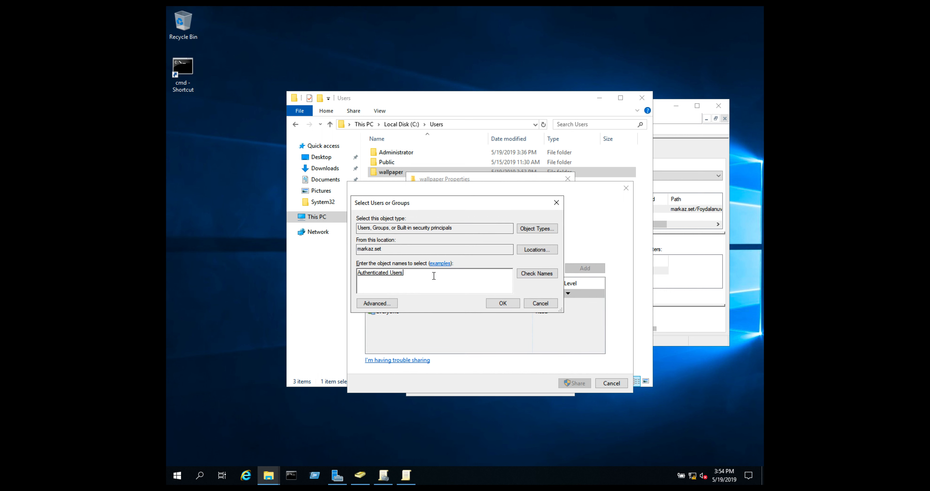
pyautogui.click(500, 303)
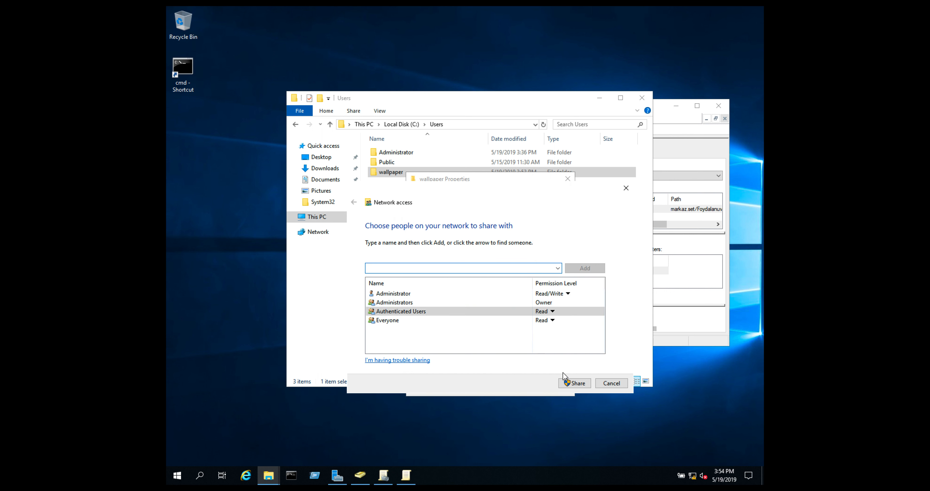
# Step: Share the wallpaper folder, copy the shared item's link, and finish the network access wizard
pyautogui.click(576, 383)
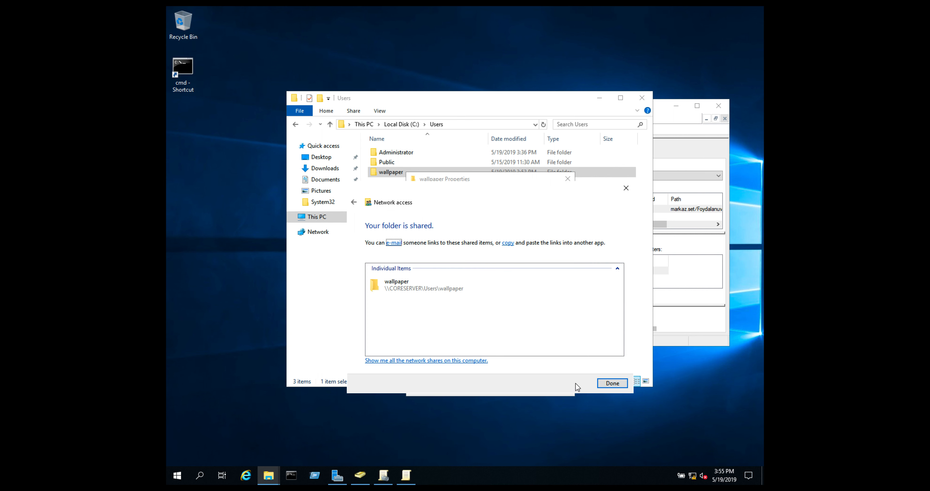
pyautogui.click(452, 292)
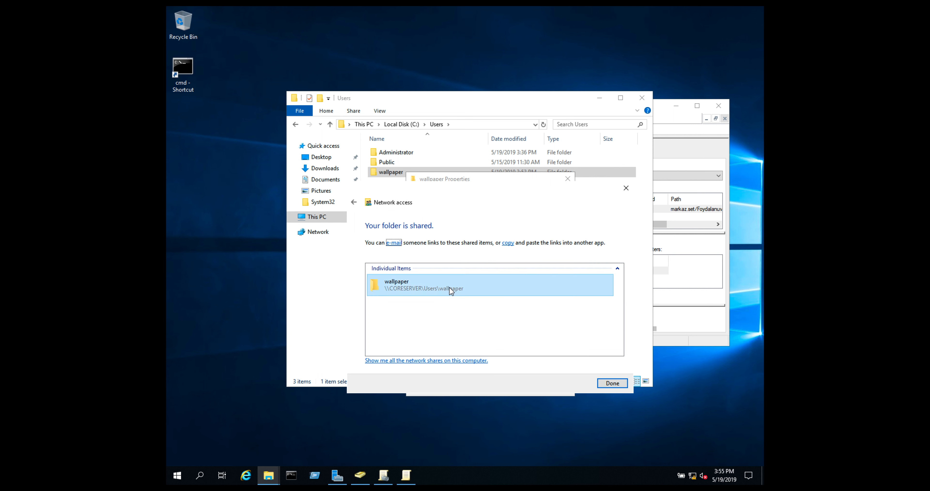
pyautogui.rightClick(452, 291)
pyautogui.click(459, 293)
pyautogui.rightClick(445, 287)
pyautogui.click(452, 291)
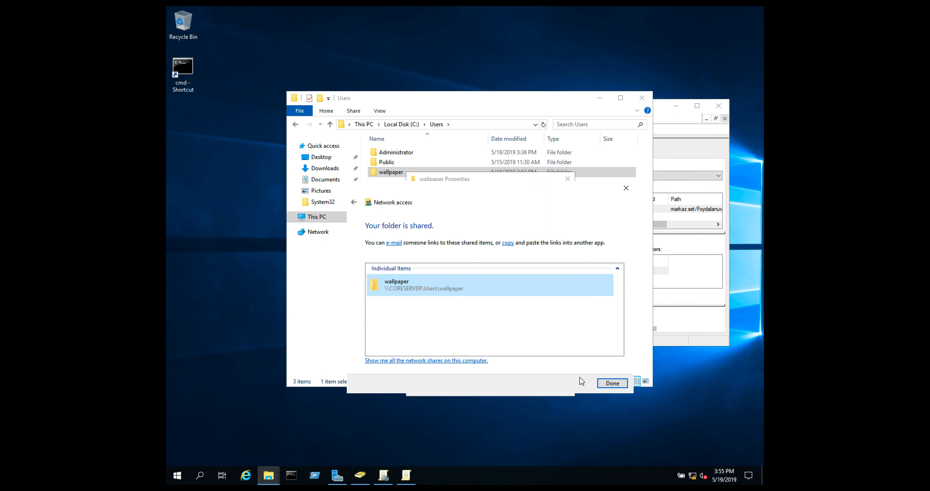
pyautogui.click(600, 382)
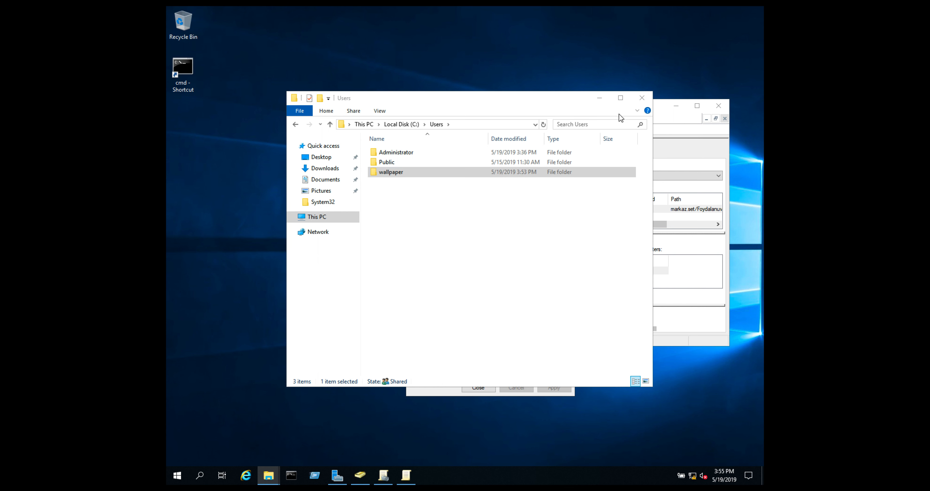
# Step: Open the wallpaper folder to check its contents, and close File Explorer
pyautogui.click(534, 174)
pyautogui.doubleClick(534, 177)
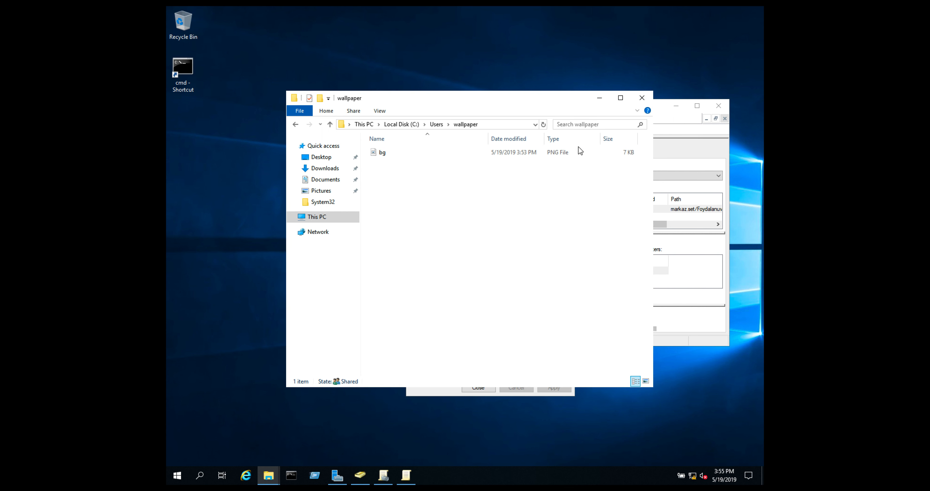
pyautogui.click(642, 98)
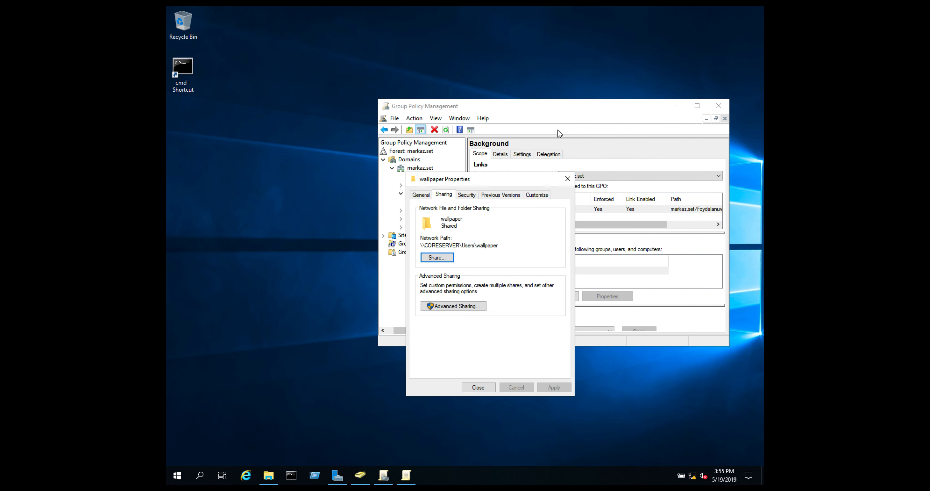
# Step: Switch to Group Policy Management and open the Background policy under Foydalanuvchilar for editing
pyautogui.click(556, 121)
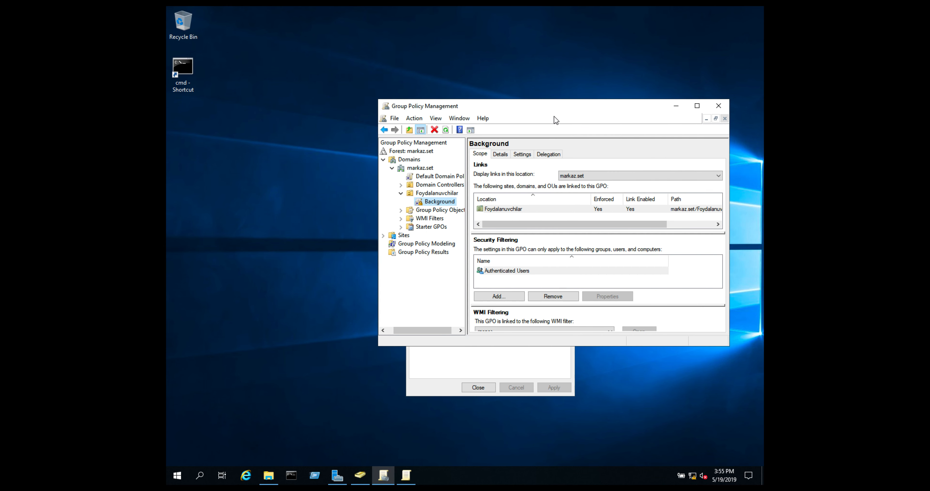
pyautogui.click(446, 204)
pyautogui.rightClick(447, 203)
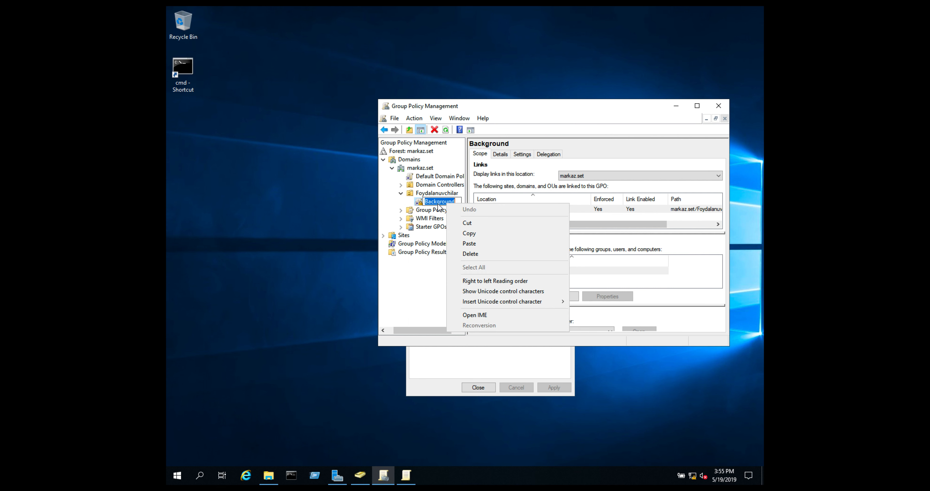
pyautogui.click(421, 210)
pyautogui.rightClick(428, 205)
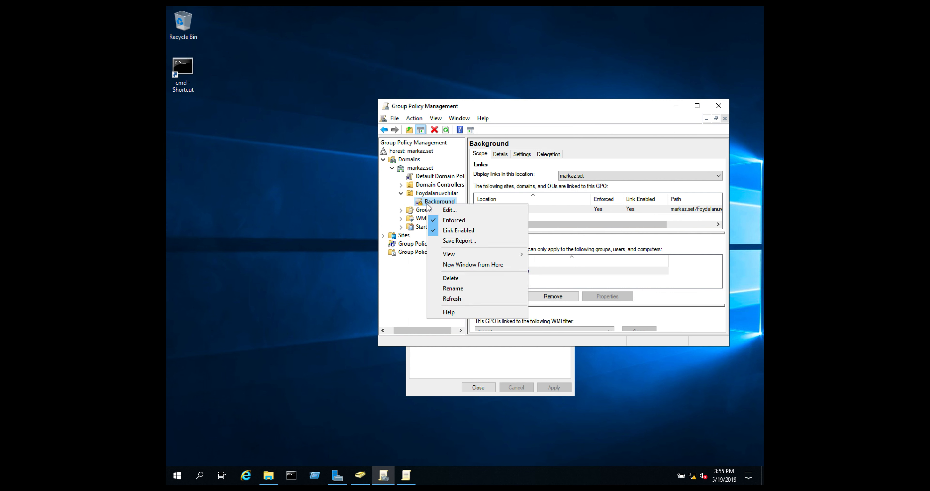
pyautogui.click(438, 210)
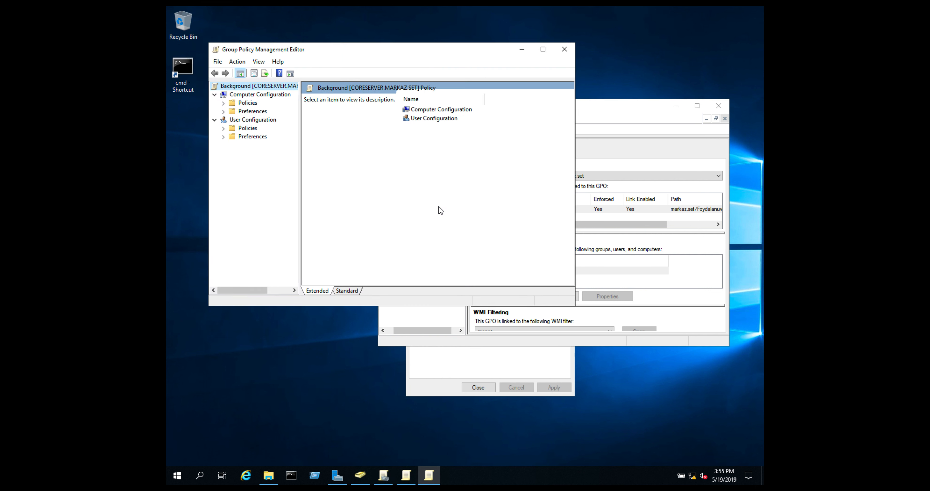
# Step: Open the Desktop Wallpaper setting under the User Configuration Desktop administrative templates and set it to Enabled
pyautogui.click(257, 123)
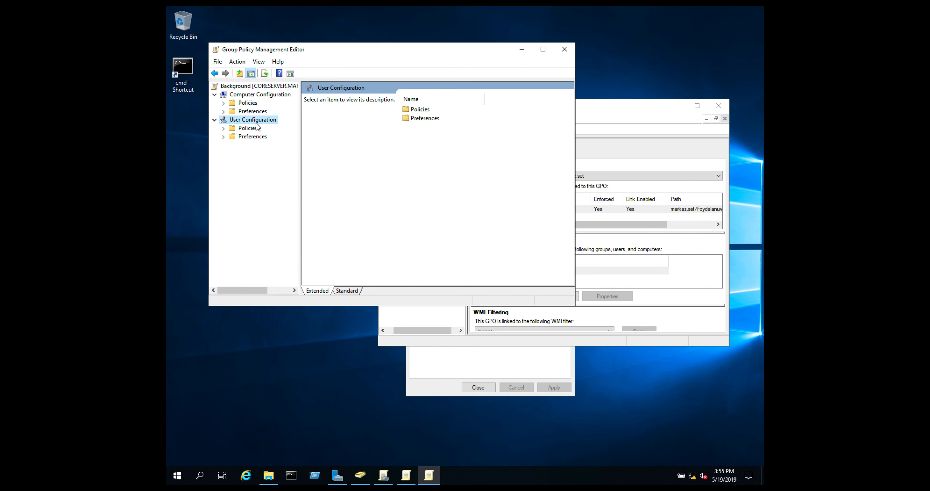
pyautogui.click(223, 128)
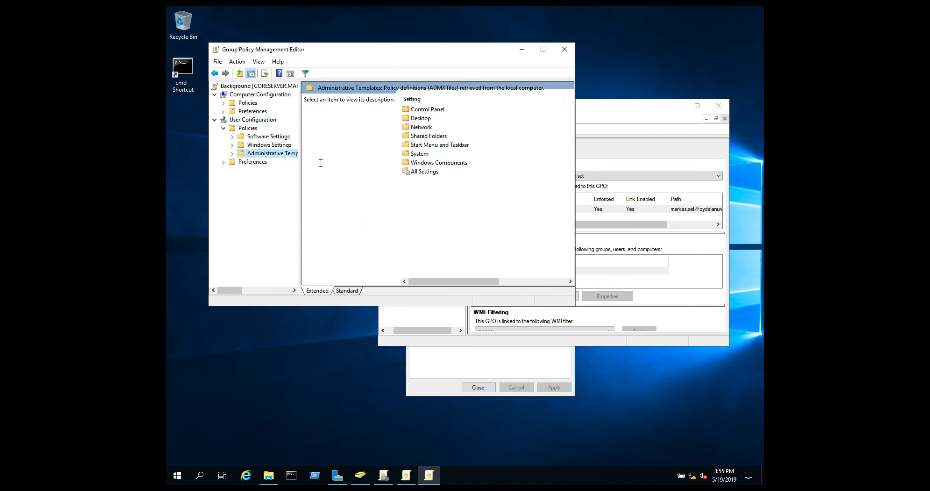
pyautogui.click(418, 122)
pyautogui.doubleClick(417, 123)
pyautogui.doubleClick(417, 121)
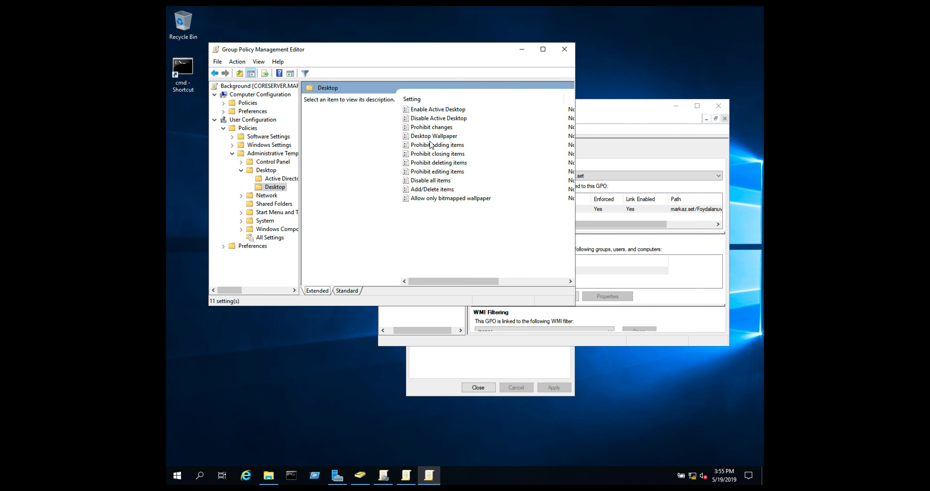
pyautogui.doubleClick(432, 136)
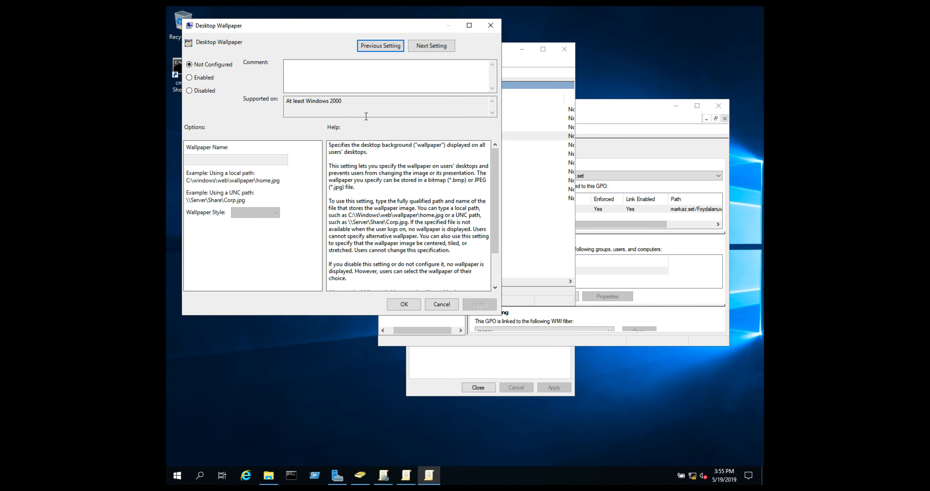
pyautogui.click(211, 78)
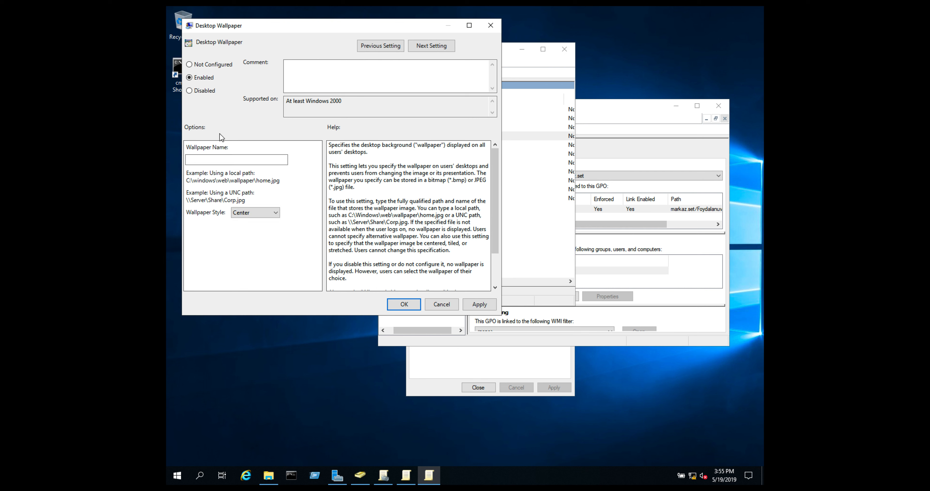
pyautogui.click(220, 159)
pyautogui.rightClick(221, 158)
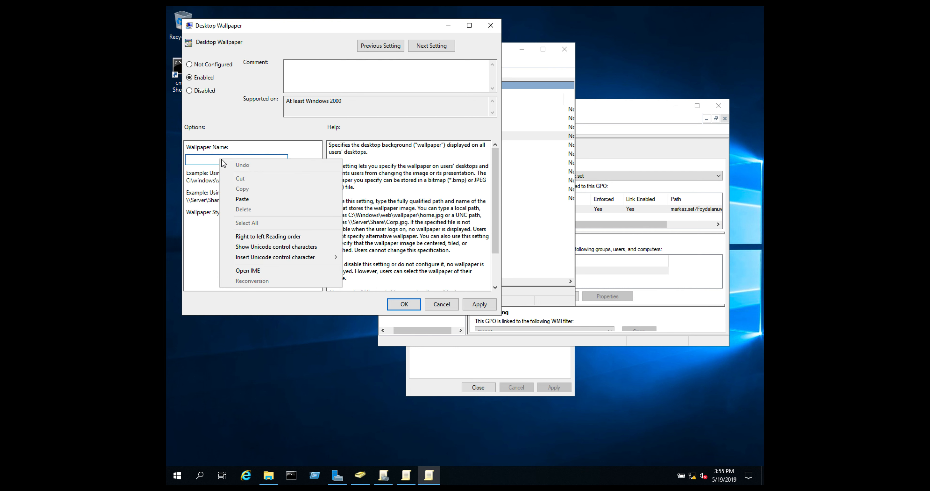
pyautogui.click(247, 198)
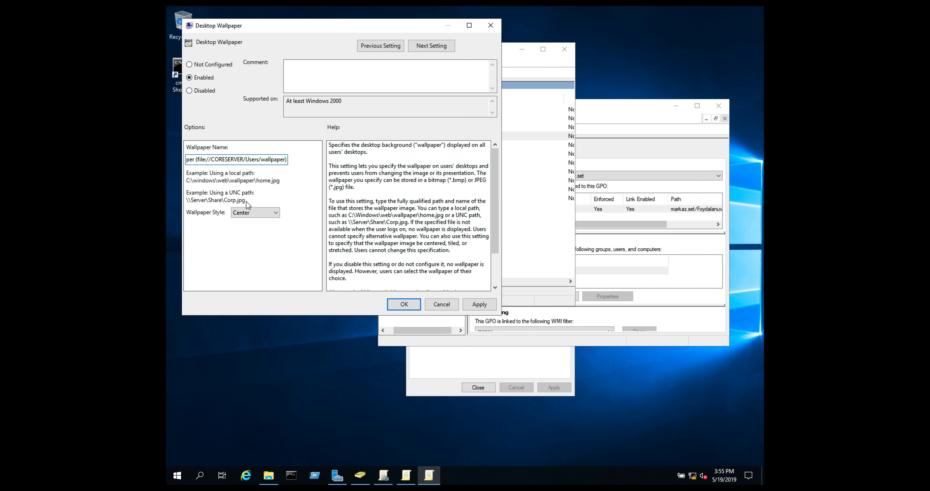
pyautogui.press('BackSpace')
pyautogui.press('BackSpace')
pyautogui.press('BackSpace')
pyautogui.press('BackSpace')
pyautogui.press('BackSpace')
pyautogui.press('BackSpace')
pyautogui.press('BackSpace')
pyautogui.press('BackSpace')
pyautogui.press('BackSpace')
pyautogui.press('BackSpace')
pyautogui.press('BackSpace')
pyautogui.press('BackSpace')
pyautogui.press('BackSpace')
pyautogui.press('BackSpace')
pyautogui.press('BackSpace')
pyautogui.press('BackSpace')
pyautogui.press('BackSpace')
pyautogui.press('BackSpace')
pyautogui.press('BackSpace')
pyautogui.press('BackSpace')
pyautogui.press('BackSpace')
pyautogui.press('BackSpace')
pyautogui.press('BackSpace')
pyautogui.press('BackSpace')
pyautogui.press('BackSpace')
pyautogui.press('BackSpace')
pyautogui.press('BackSpace')
pyautogui.press('BackSpace')
pyautogui.press('BackSpace')
pyautogui.press('BackSpace')
pyautogui.press('BackSpace')
pyautogui.press('BackSpace')
pyautogui.press('BackSpace')
pyautogui.press('BackSpace')
pyautogui.press('BackSpace')
pyautogui.press('BackSpace')
pyautogui.press('BackSpace')
pyautogui.press('BackSpace')
pyautogui.press('BackSpace')
pyautogui.press('BackSpace')
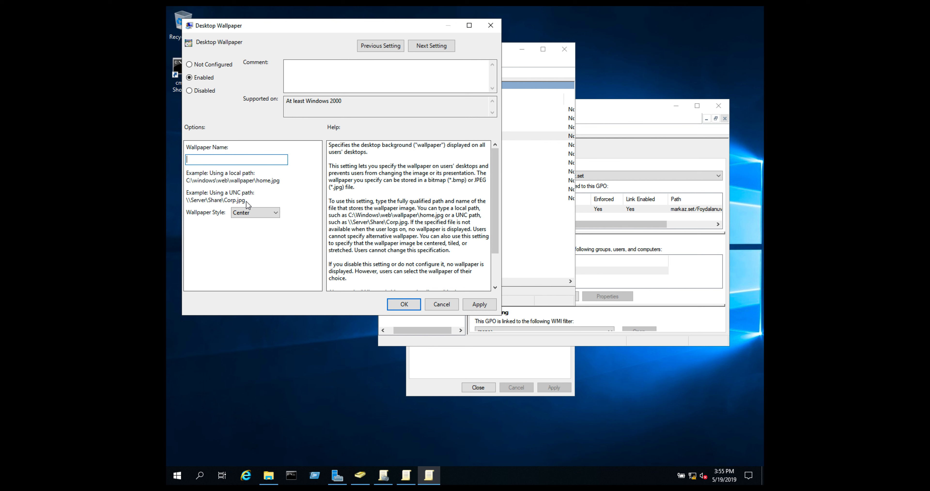
# Step: Paste the copied share link as the wallpaper name and edit it to \\CORESERVER\Users\wallpaper\bg.png
pyautogui.rightClick(261, 161)
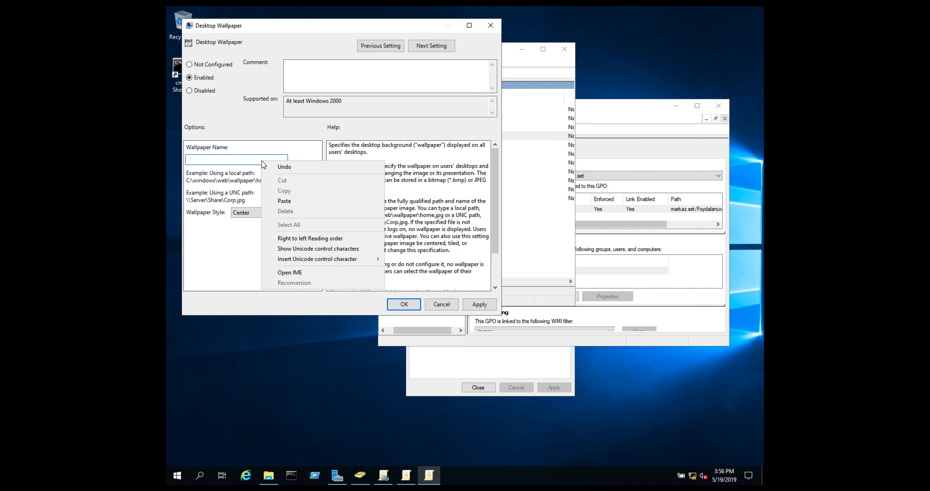
pyautogui.click(285, 201)
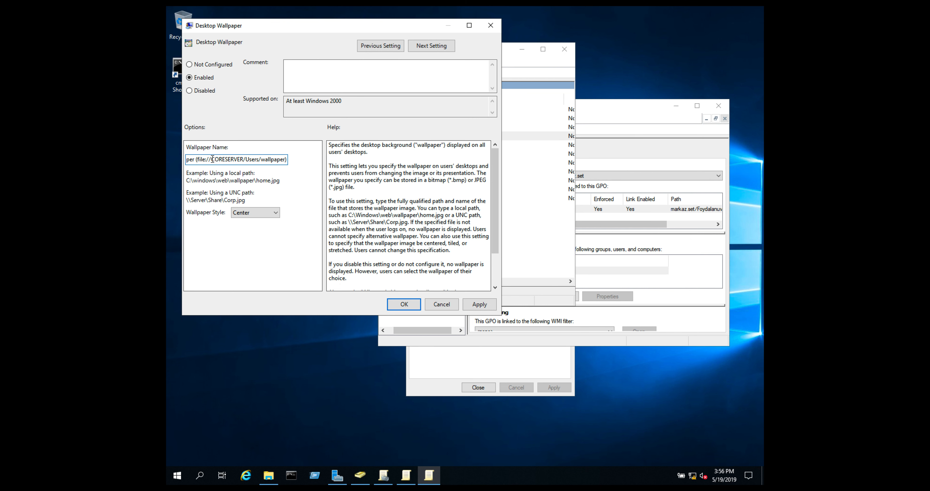
pyautogui.moveTo(211, 159); pyautogui.dragTo(168, 161)
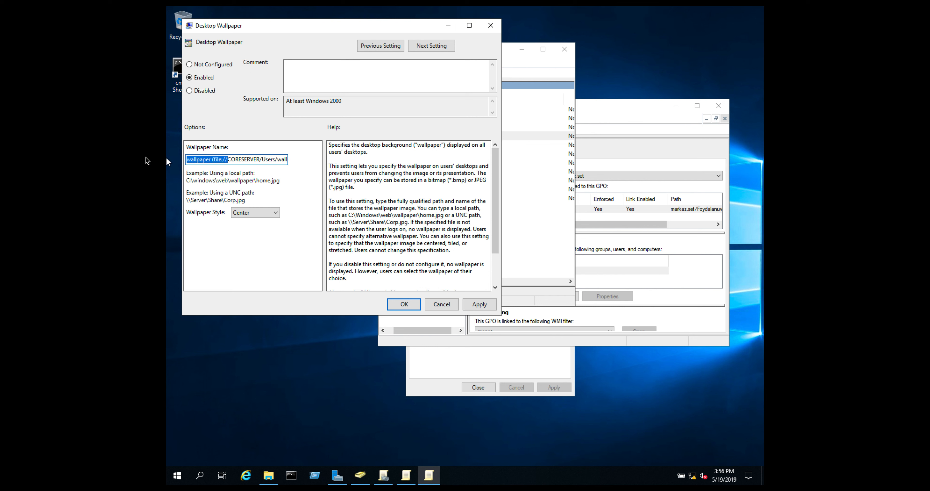
pyautogui.write('\\\\')
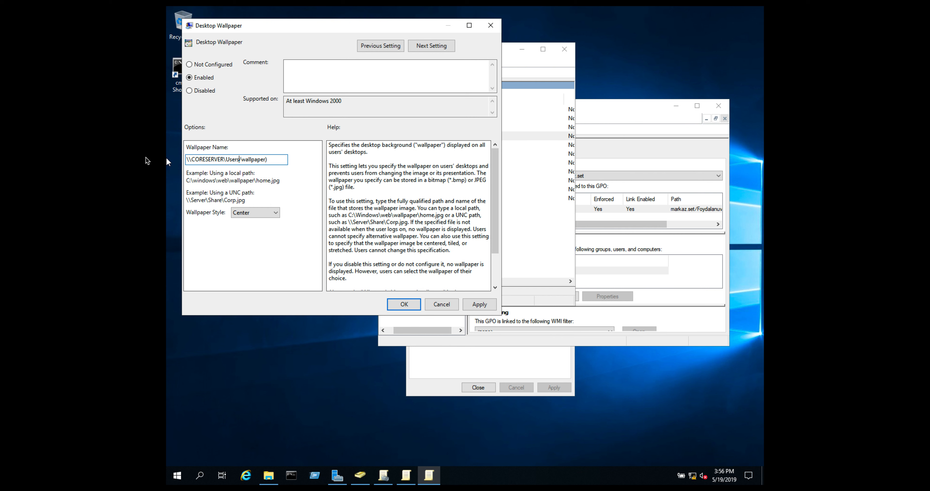
pyautogui.press('Left')
pyautogui.press('Left')
pyautogui.press('Left')
pyautogui.press('Left')
pyautogui.press('Left')
pyautogui.press('Left')
pyautogui.press('BackSpace')
pyautogui.write('\\')
pyautogui.write('.p')
# Step: Copy the full wallpaper path from the Desktop Wallpaper setting and switch to Internet Explorer
pyautogui.click(245, 158)
pyautogui.doubleClick(248, 159)
pyautogui.click(248, 159)
pyautogui.rightClick(247, 159)
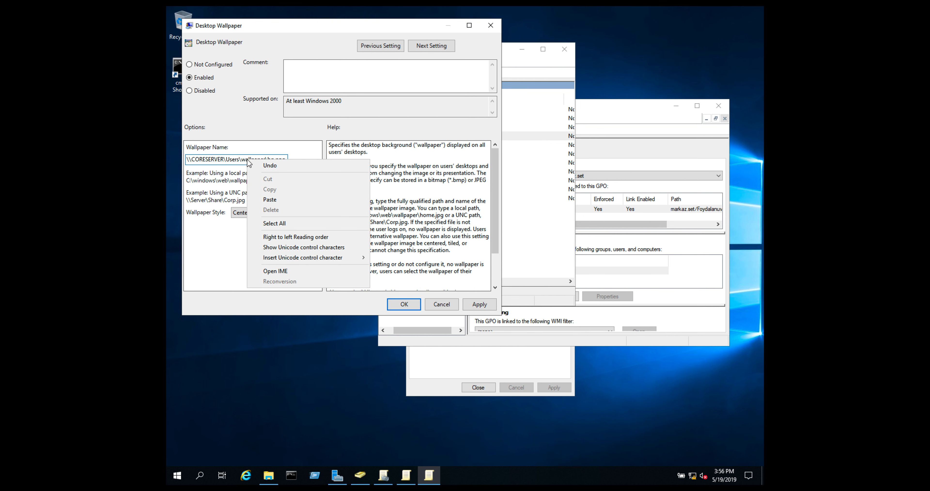
pyautogui.click(274, 223)
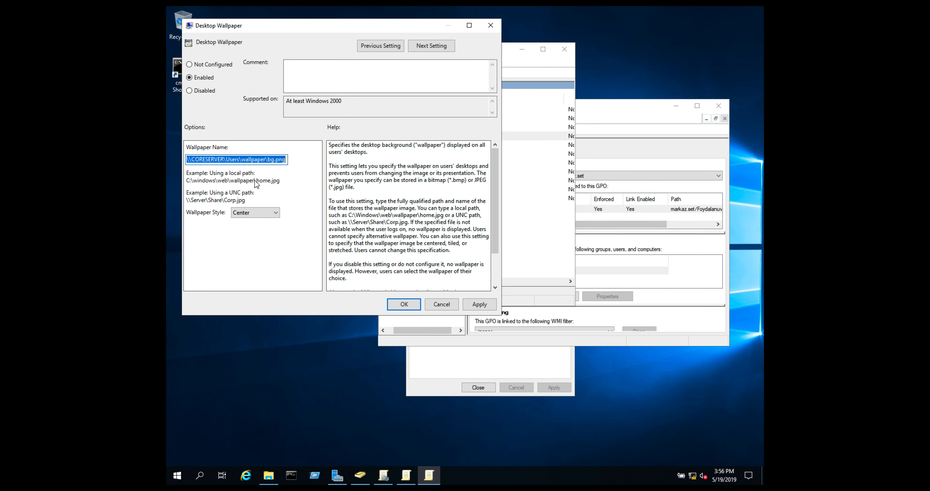
pyautogui.rightClick(255, 163)
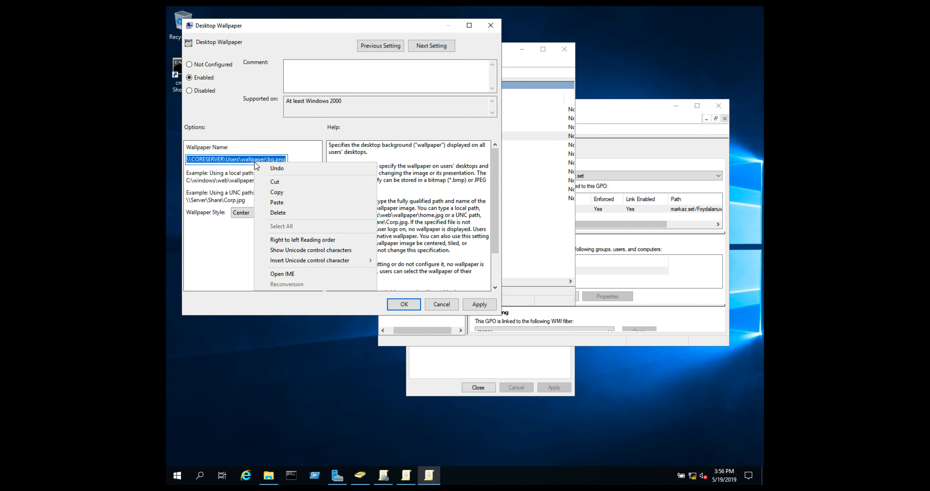
pyautogui.click(277, 192)
pyautogui.click(246, 475)
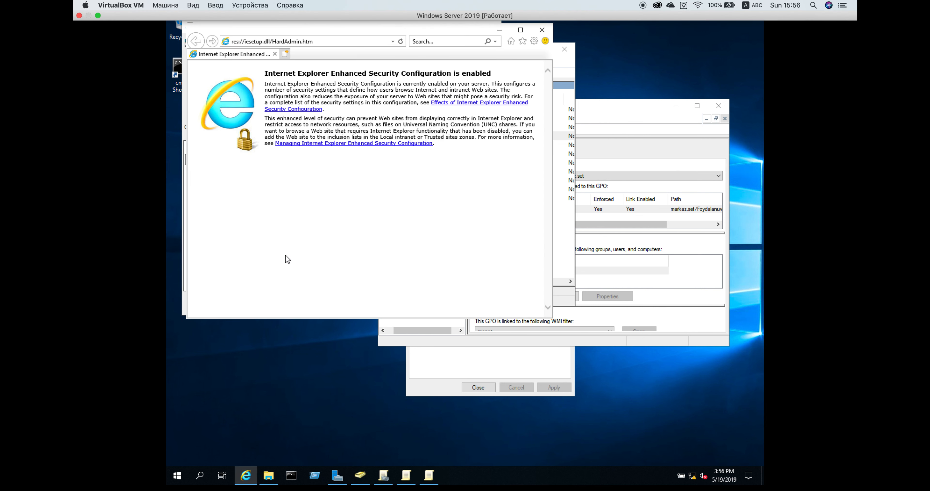
# Step: Open the copied path \\CORESERVER\Users\wallpaper\bg.png in the browser to check that the shared image loads
pyautogui.click(326, 43)
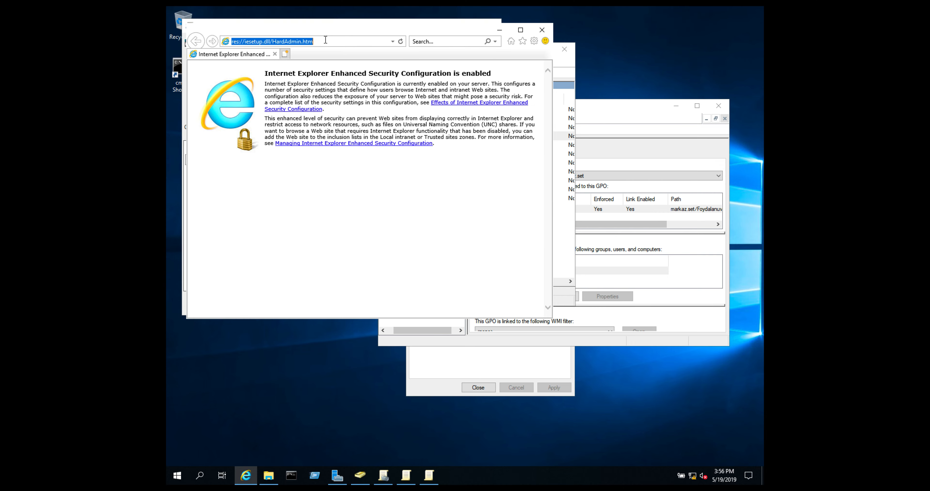
pyautogui.hotkey('ctrl', 'v')
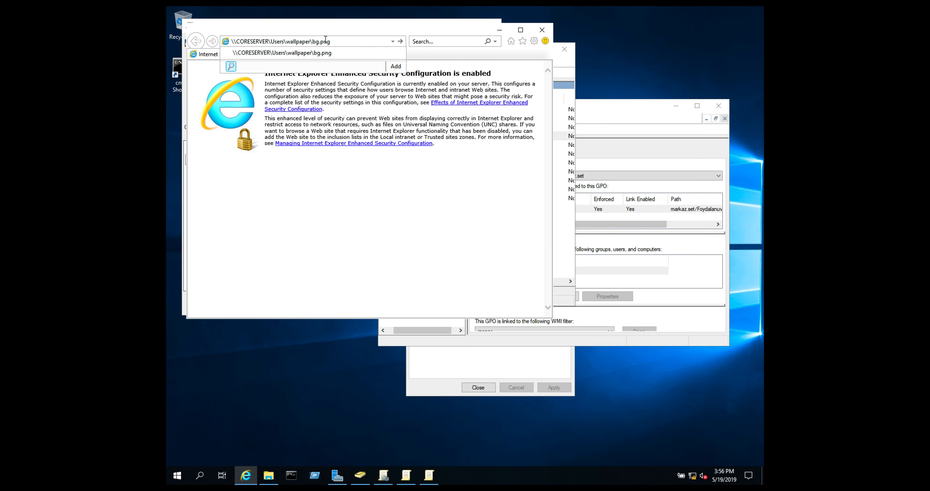
pyautogui.press('Return')
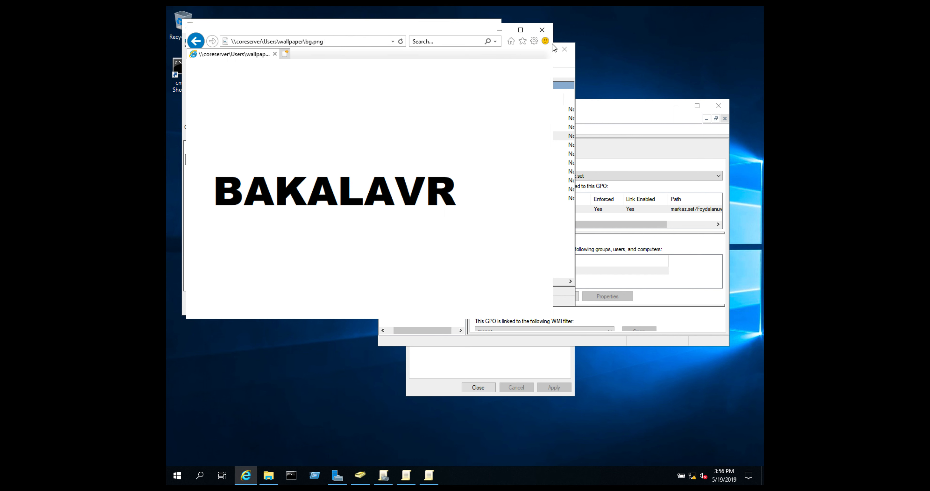
# Step: Return to the Desktop Wallpaper setting, apply the network wallpaper configuration and close the setting
pyautogui.click(563, 102)
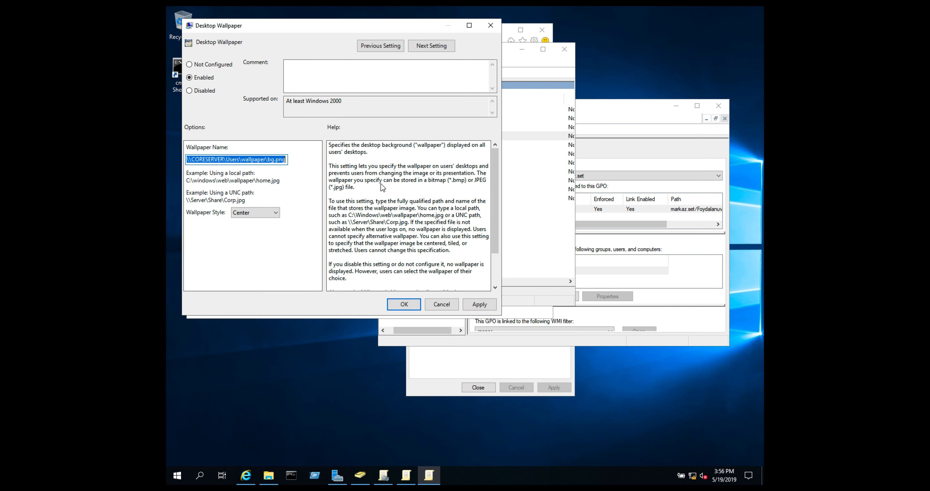
pyautogui.click(476, 304)
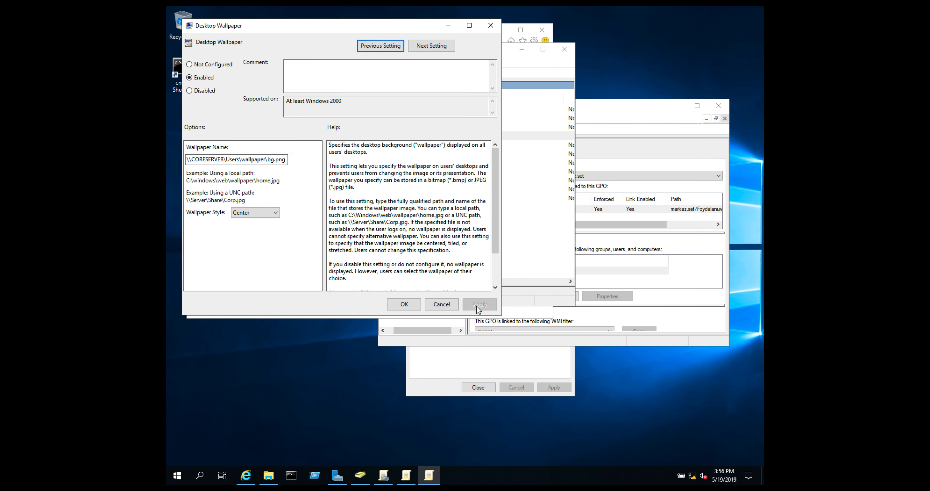
pyautogui.click(410, 305)
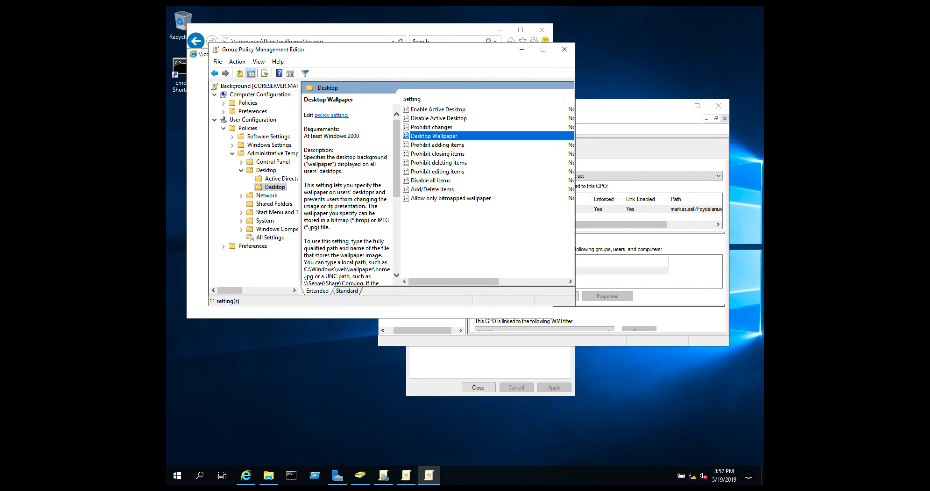
# Step: Enable Prevent changing desktop background under the Control Panel Personalization user policies, and close the policy editor and browser
pyautogui.click(232, 225)
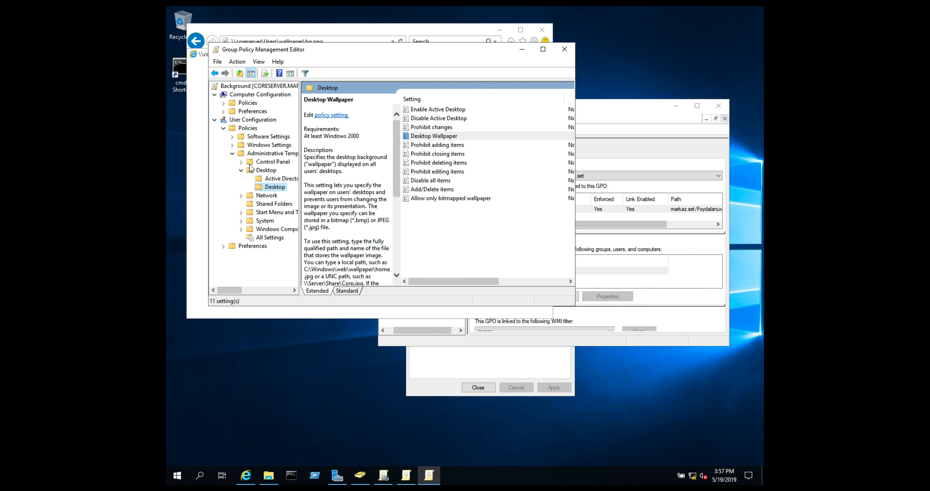
pyautogui.click(242, 162)
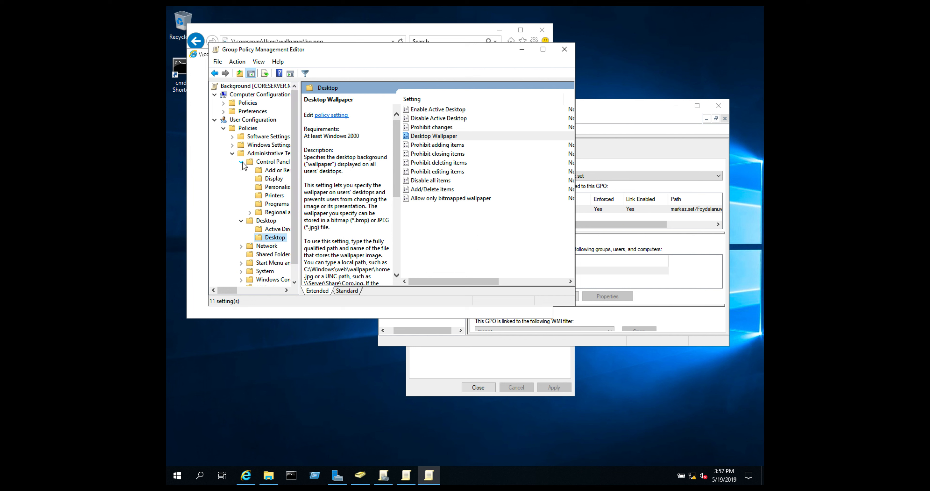
pyautogui.click(270, 187)
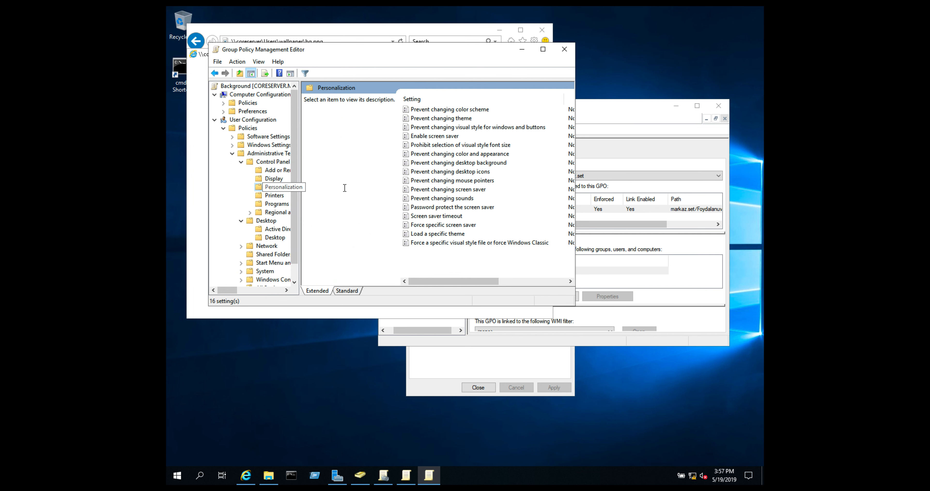
pyautogui.doubleClick(446, 162)
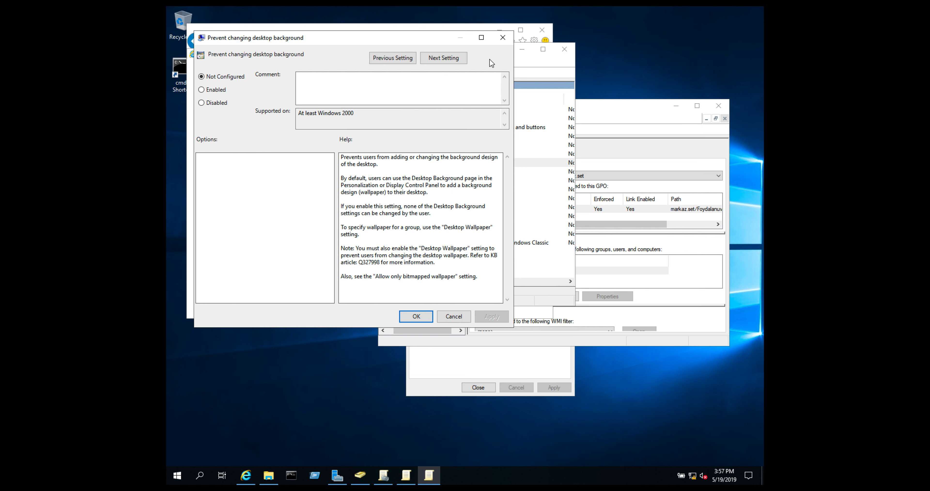
pyautogui.click(223, 94)
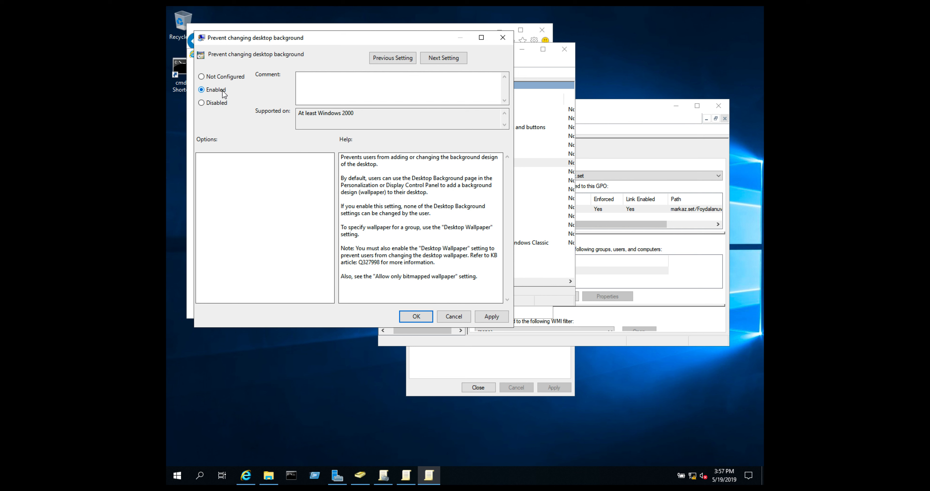
pyautogui.click(492, 316)
pyautogui.click(421, 314)
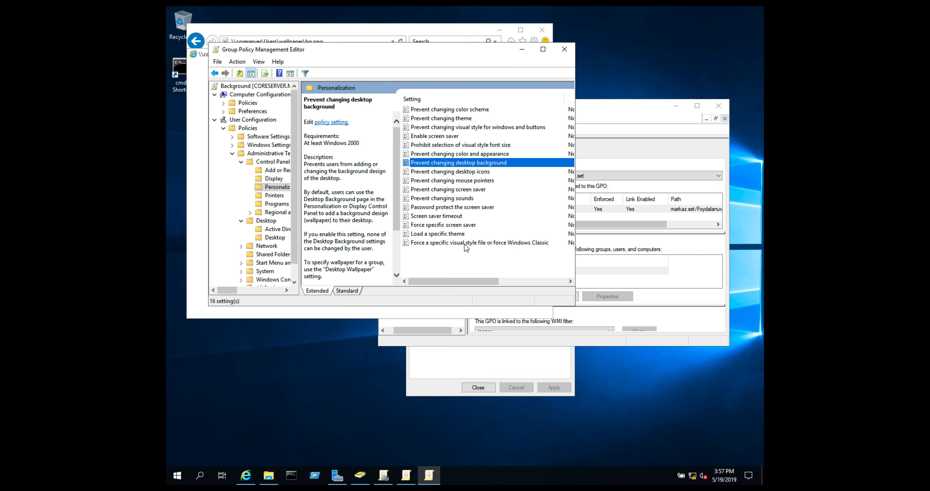
pyautogui.click(564, 50)
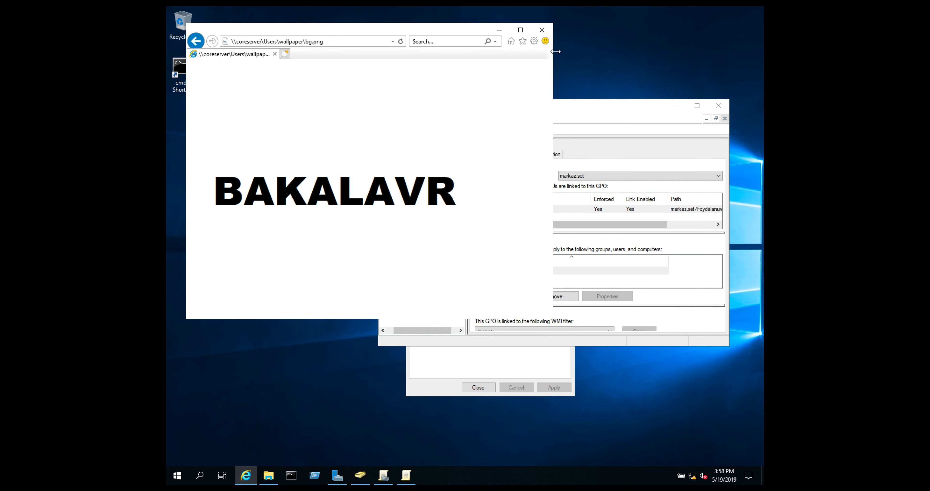
pyautogui.click(541, 30)
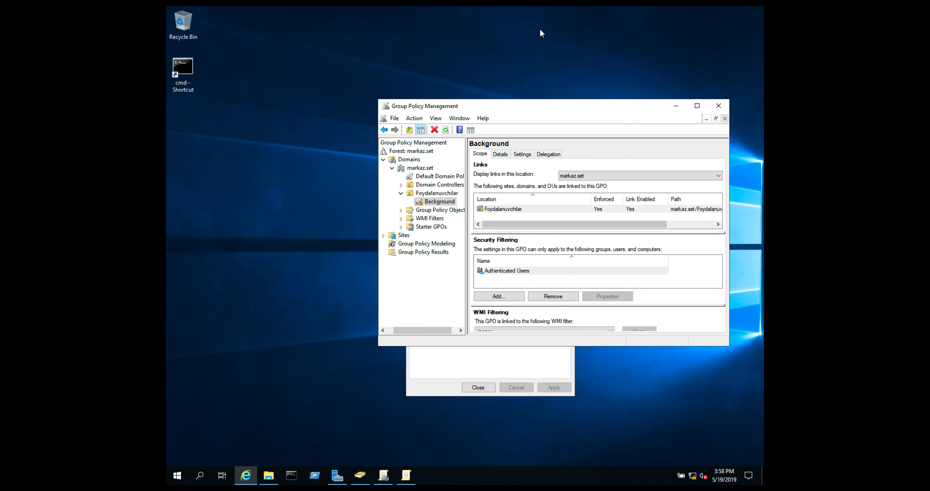
# Step: Check the link options of the Background policy and the policies linked to Foydalanuvchilar
pyautogui.click(541, 211)
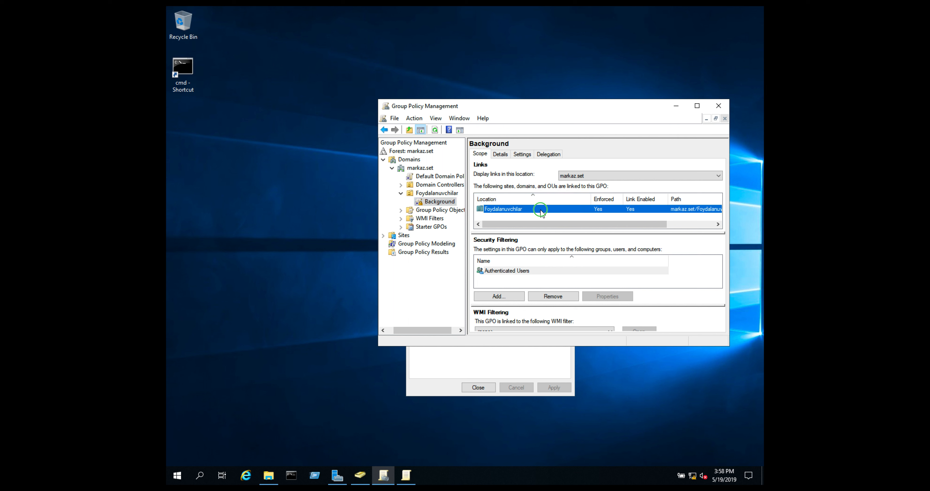
pyautogui.rightClick(541, 211)
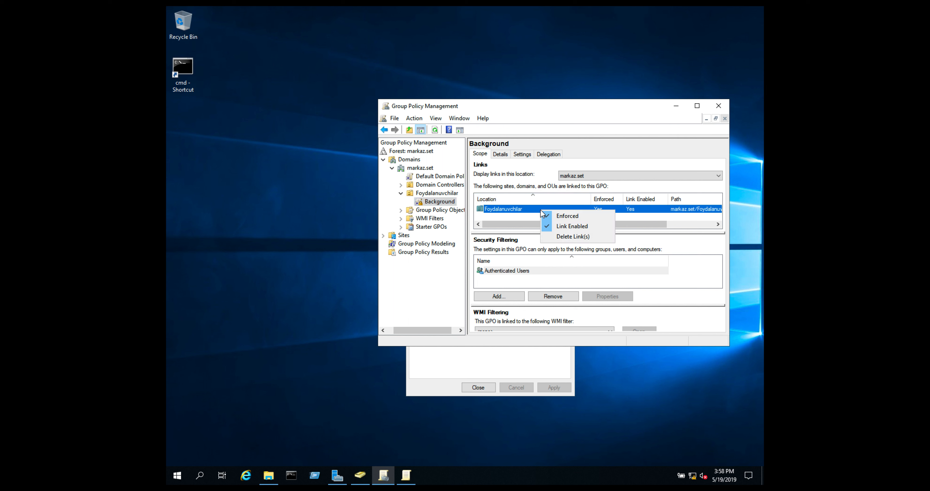
pyautogui.click(496, 217)
pyautogui.click(443, 194)
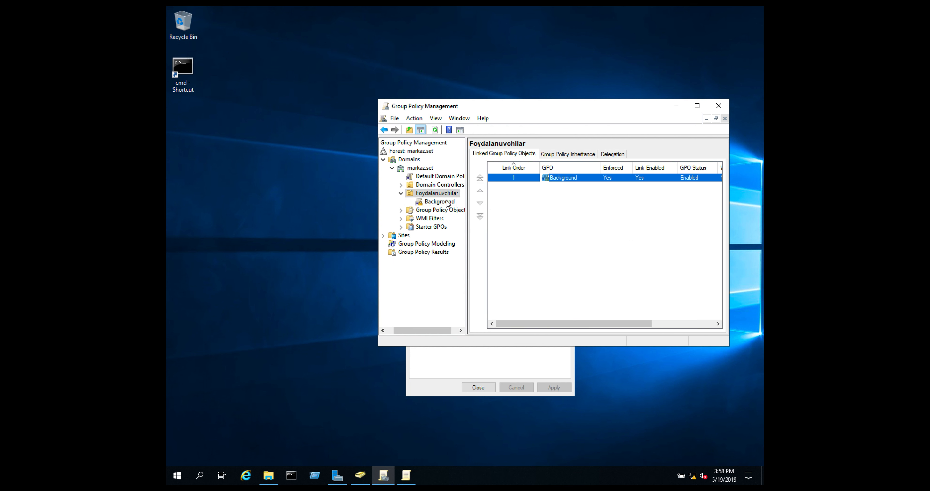
pyautogui.click(447, 202)
# Step: Reopen the Background policy for editing and look at its User Configuration branch
pyautogui.click(617, 247)
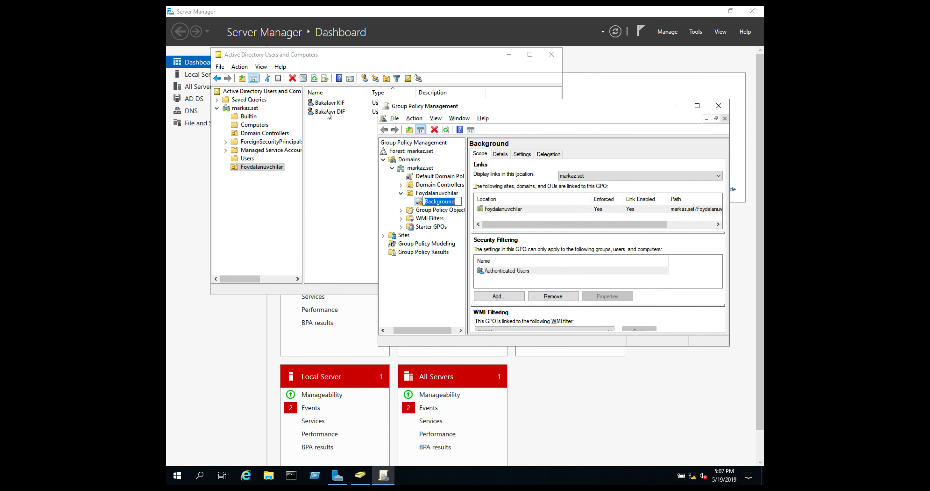
pyautogui.click(483, 210)
pyautogui.click(450, 205)
pyautogui.rightClick(449, 206)
pyautogui.click(462, 209)
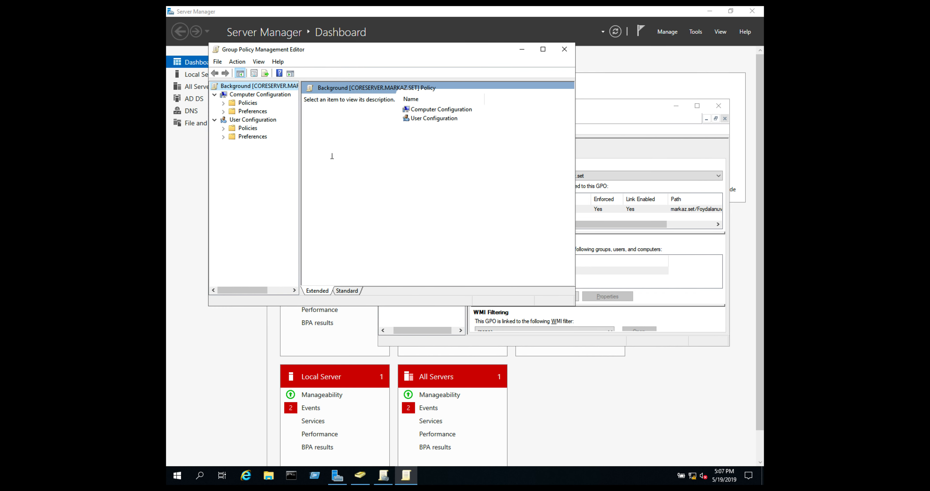
pyautogui.doubleClick(255, 138)
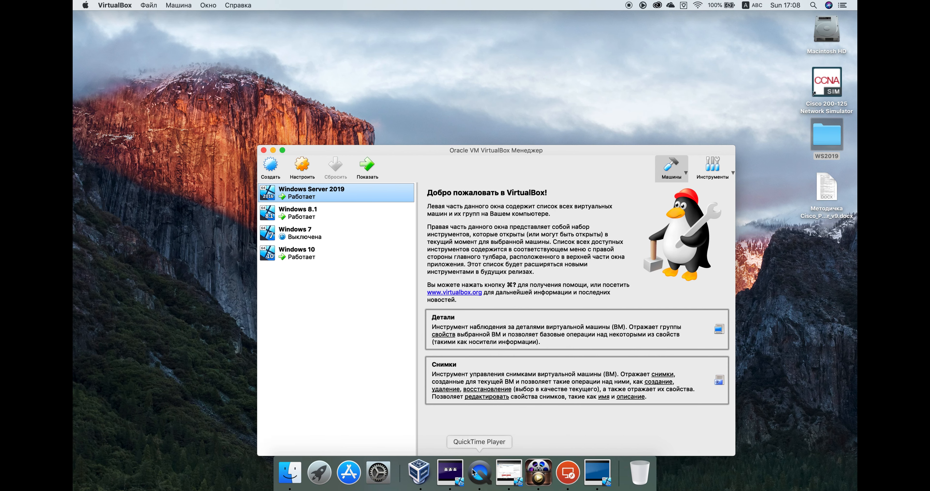
# Step: Switch to the Windows 10 virtual machine and sign in to MARKAZ as dif_bachelor with the account password
pyautogui.click(513, 473)
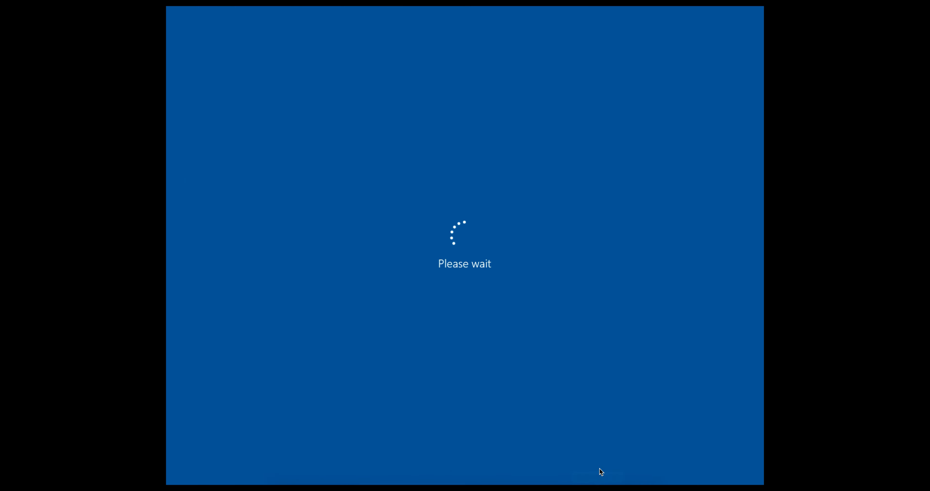
pyautogui.click(520, 327)
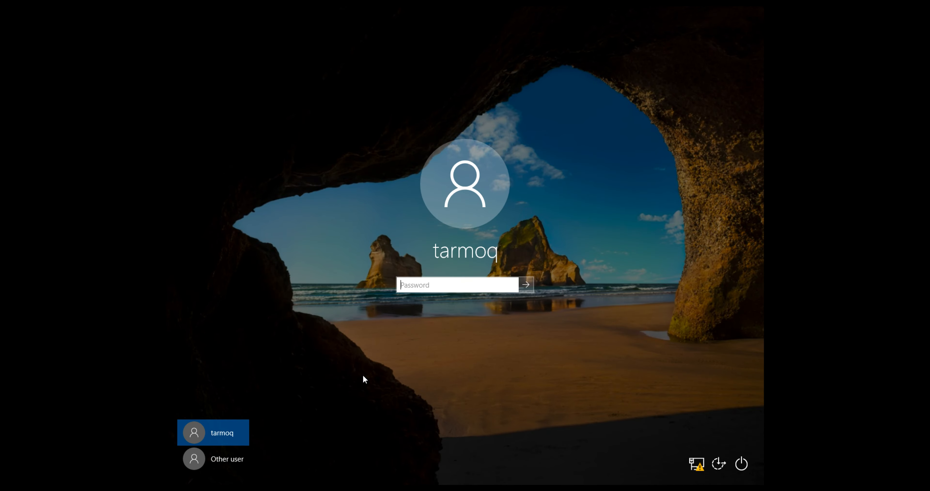
pyautogui.click(236, 460)
pyautogui.write('dif_bachelor')
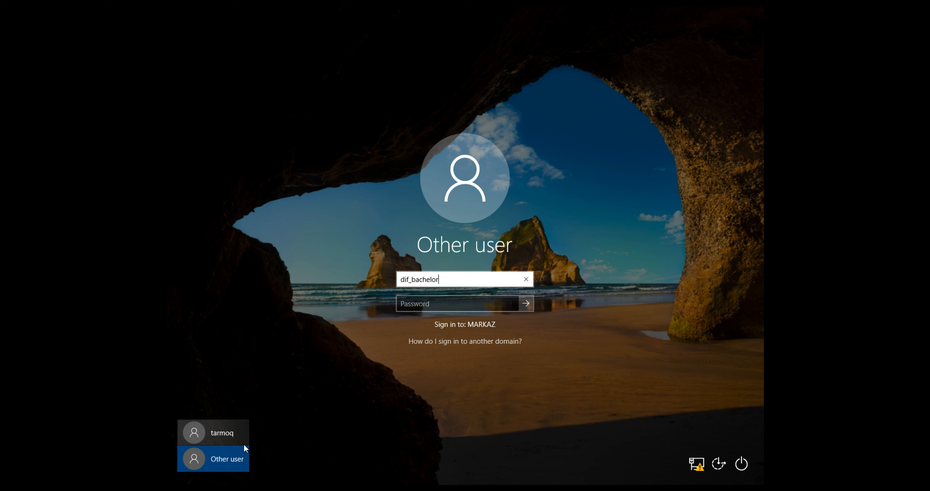
pyautogui.press('Tab')
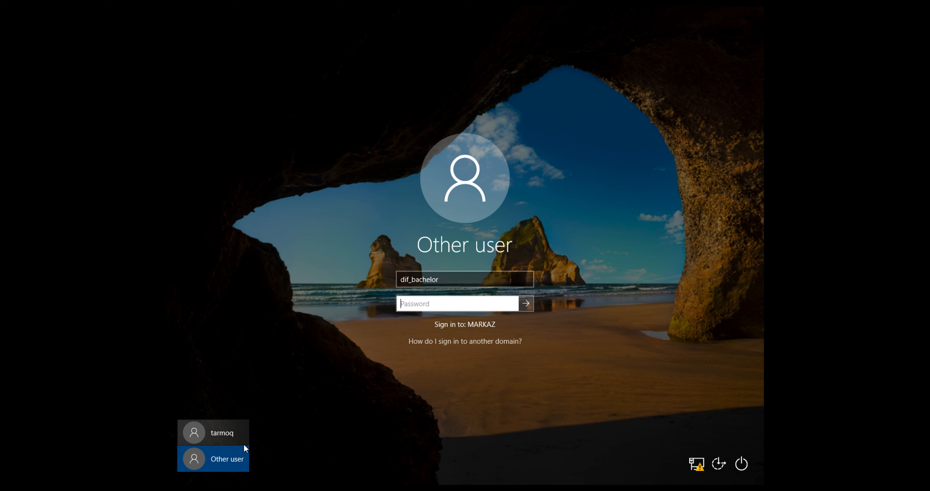
pyautogui.write('•')
pyautogui.write('•••••••••')
pyautogui.press('Return')
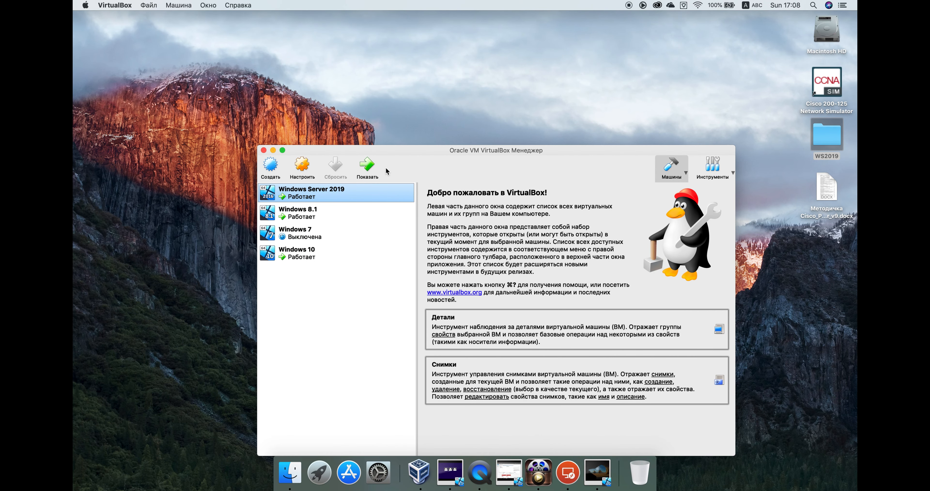
# Step: Switch to the Windows 8.1 virtual machine and sign in to MARKAZ as kif_bachelor with the account password
pyautogui.click(350, 209)
pyautogui.doubleClick(350, 208)
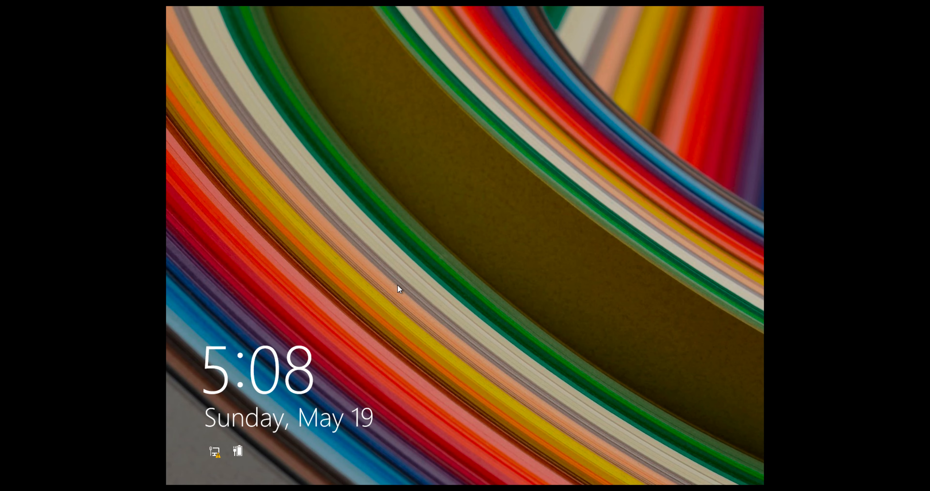
pyautogui.click(397, 284)
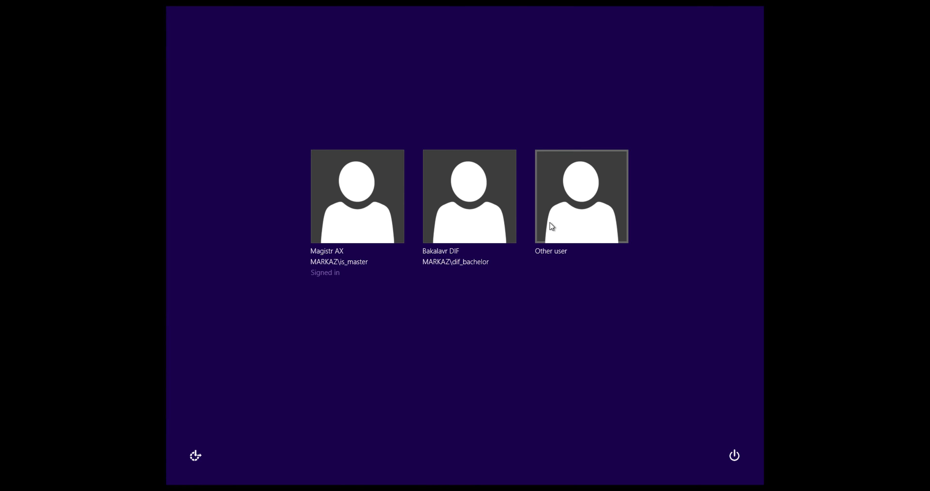
pyautogui.click(574, 201)
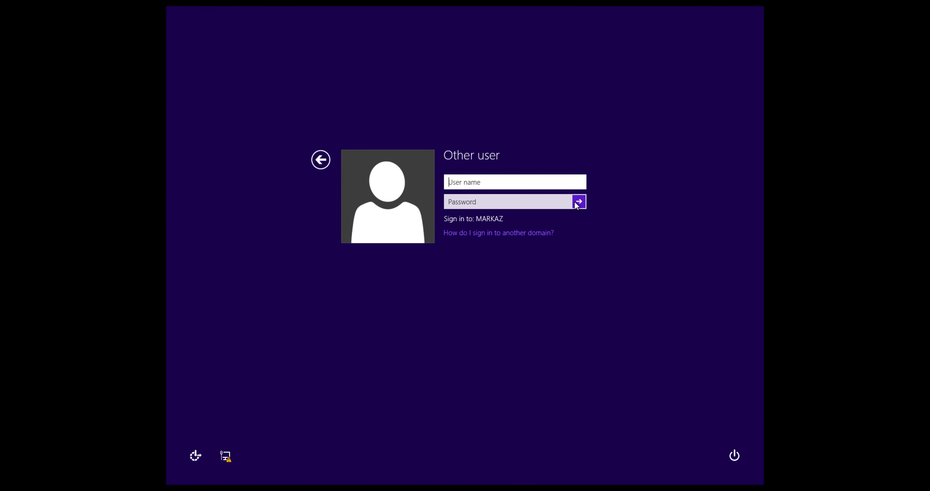
pyautogui.write('kif_bachelor')
pyautogui.press('Tab')
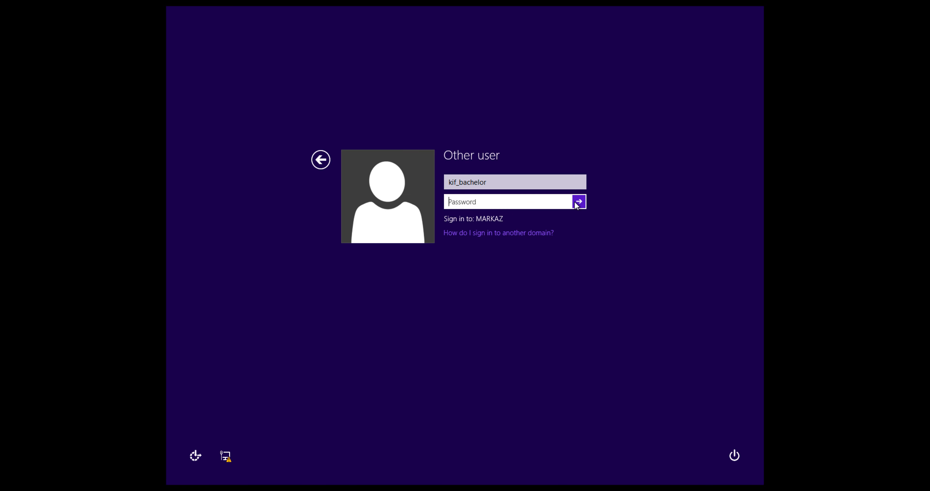
pyautogui.write('••••••••••')
pyautogui.press('Return')
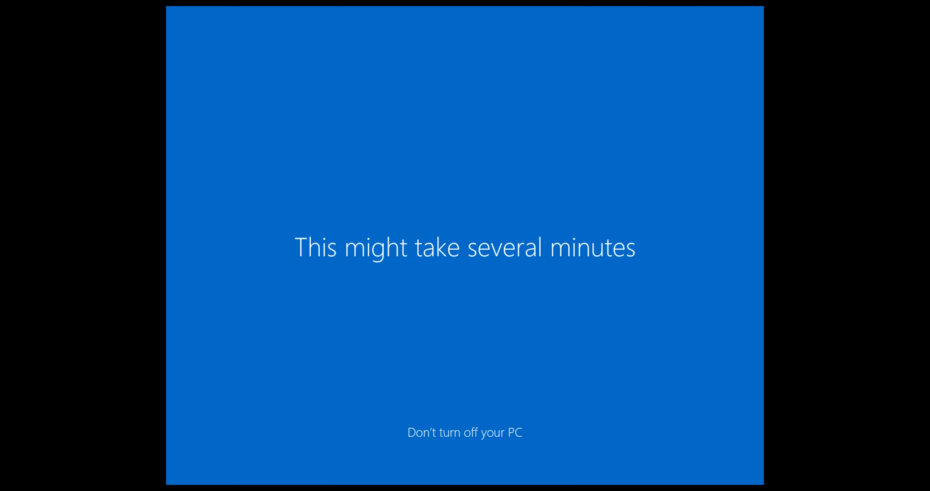